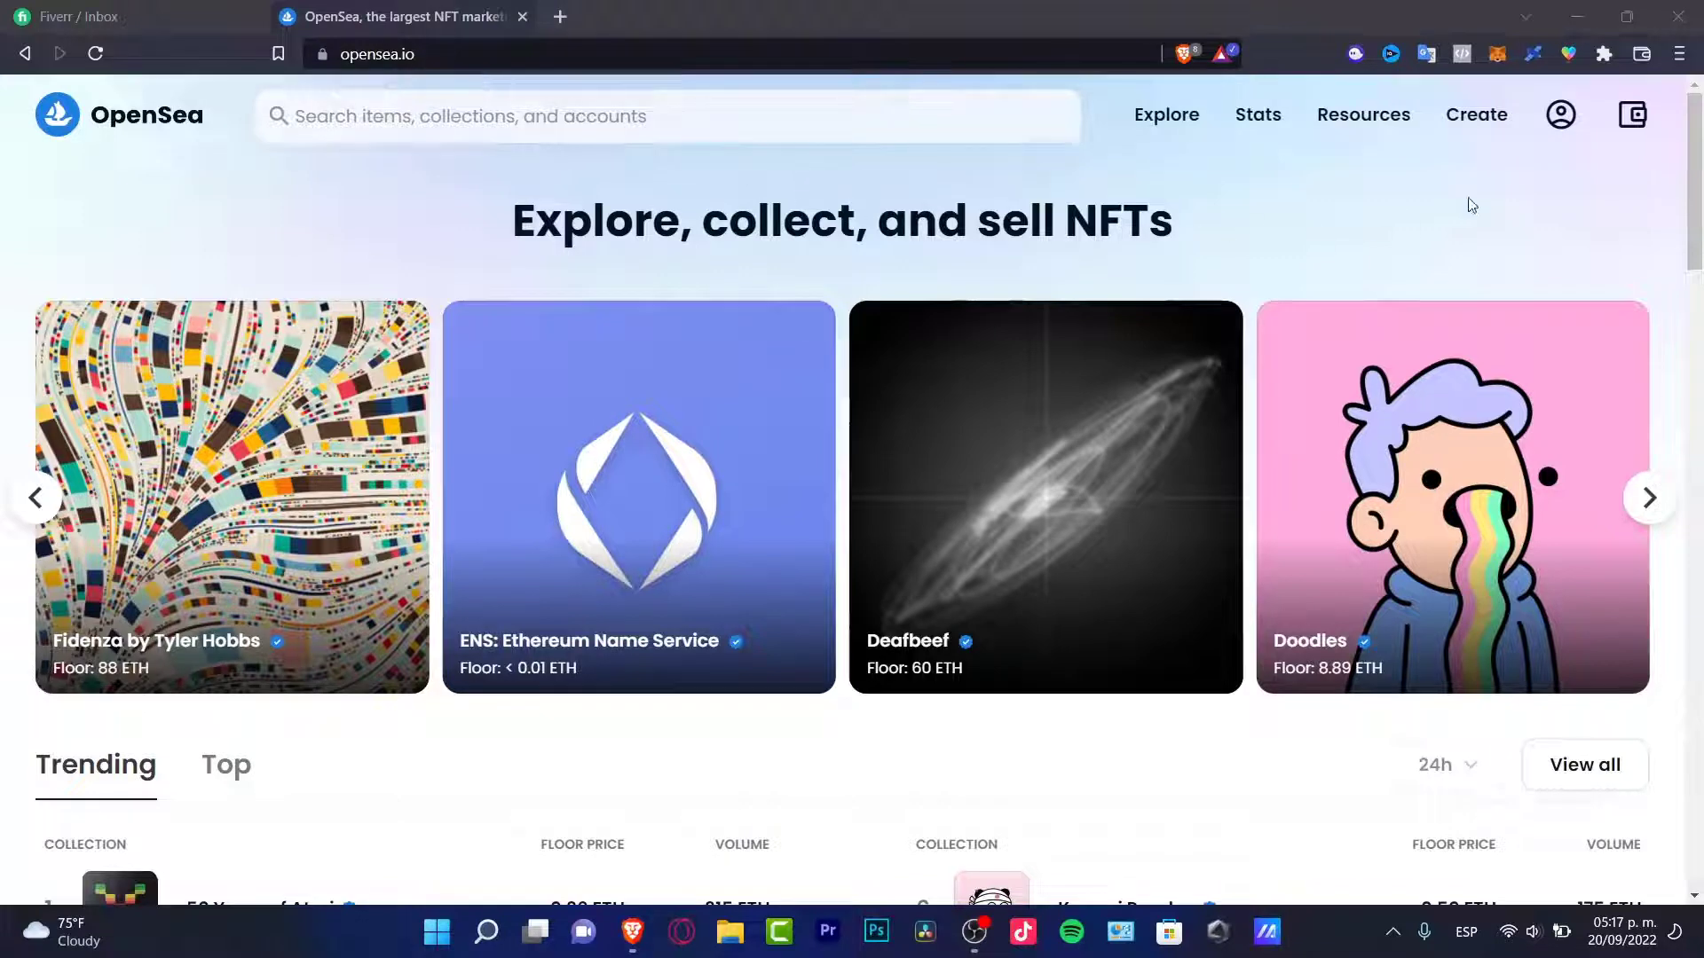
From the Profile menu, unlock MetaMask with the wallet password and connect Account 1 to OpenSea.
{"action": "mouse_move", "coordinate": [1562, 128]}
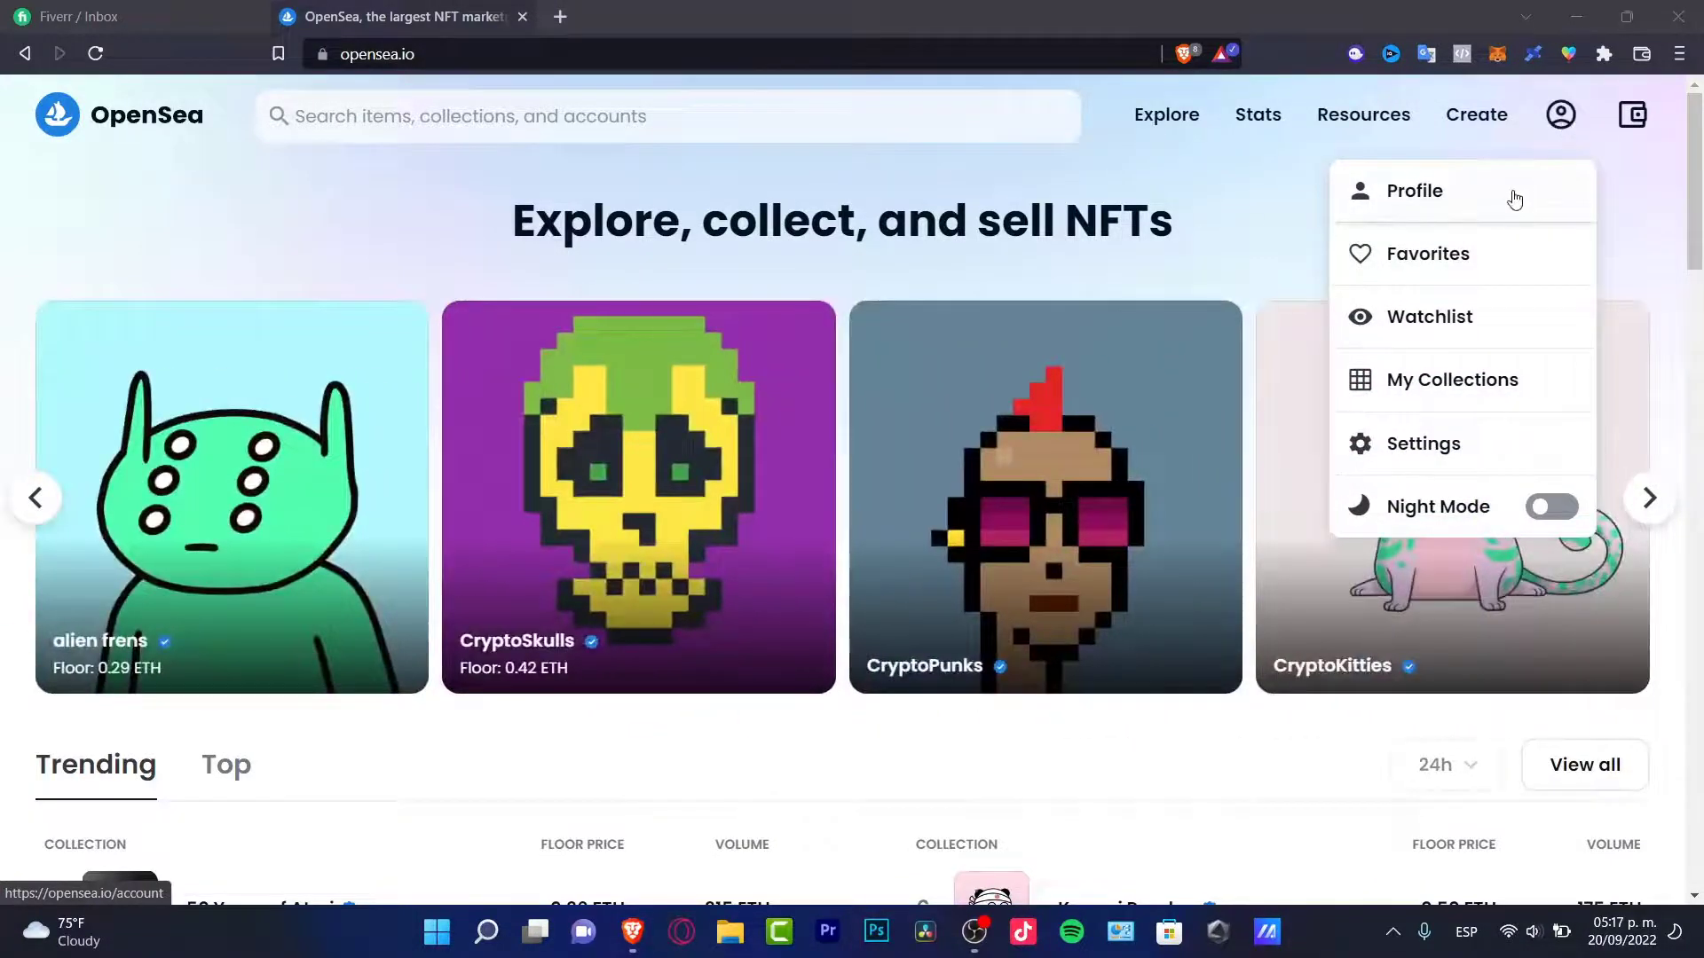
{"action": "left_click", "coordinate": [1509, 199]}
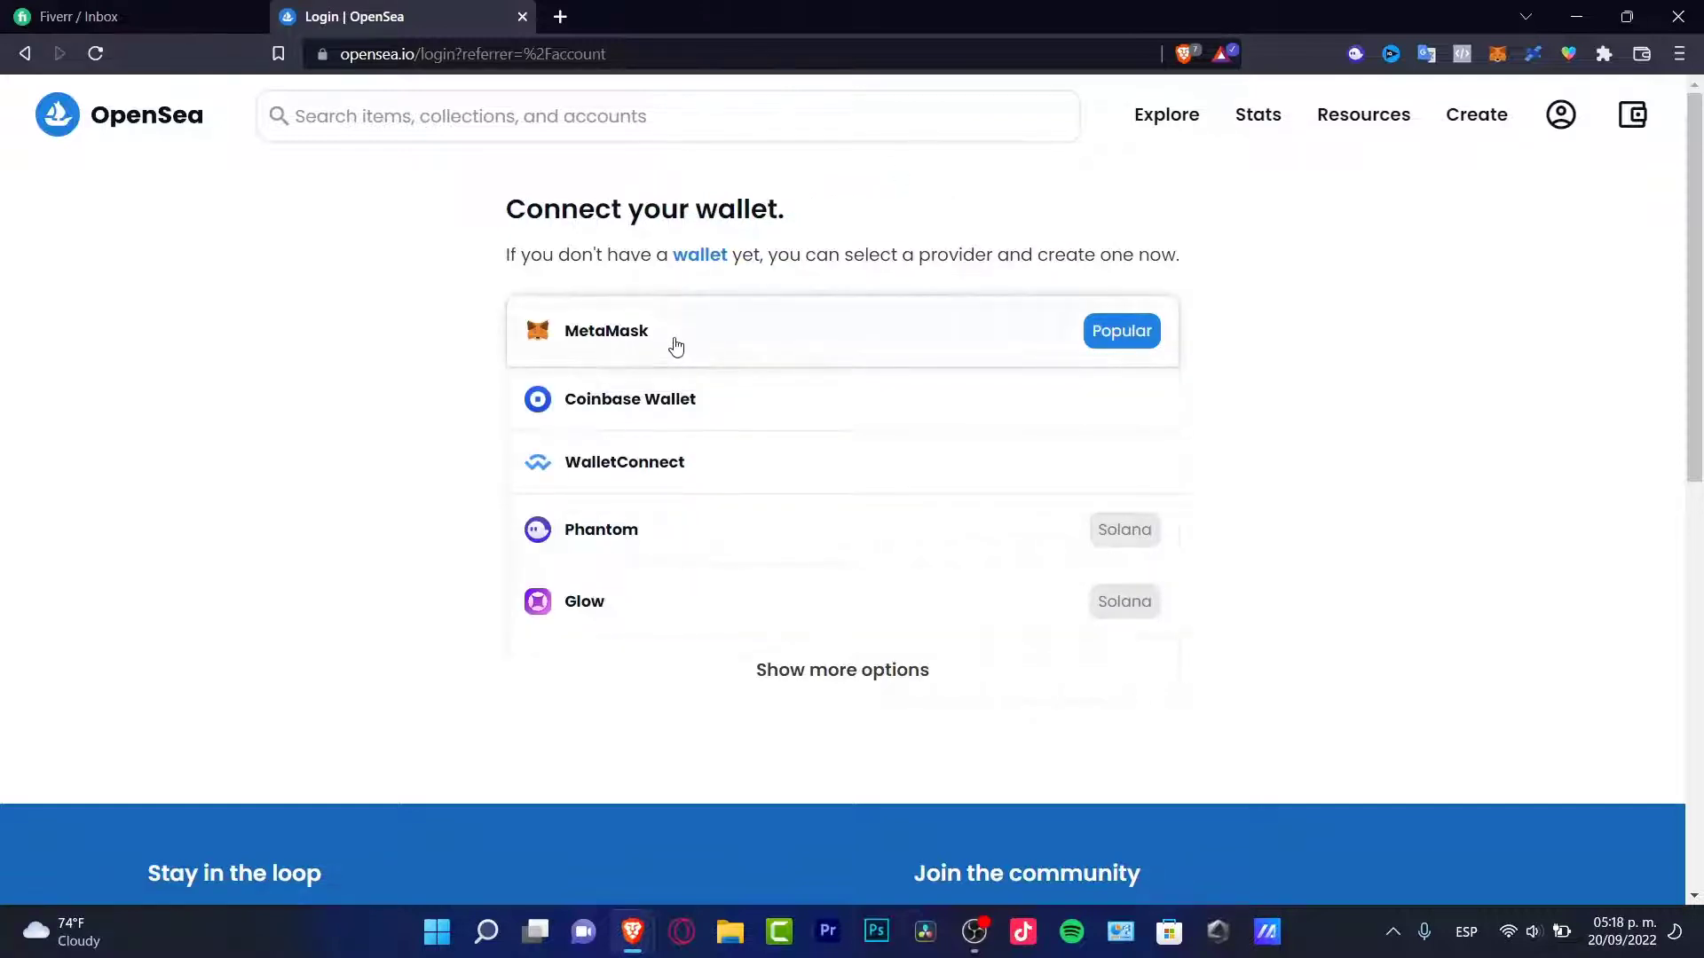
{"action": "left_click", "coordinate": [1496, 57]}
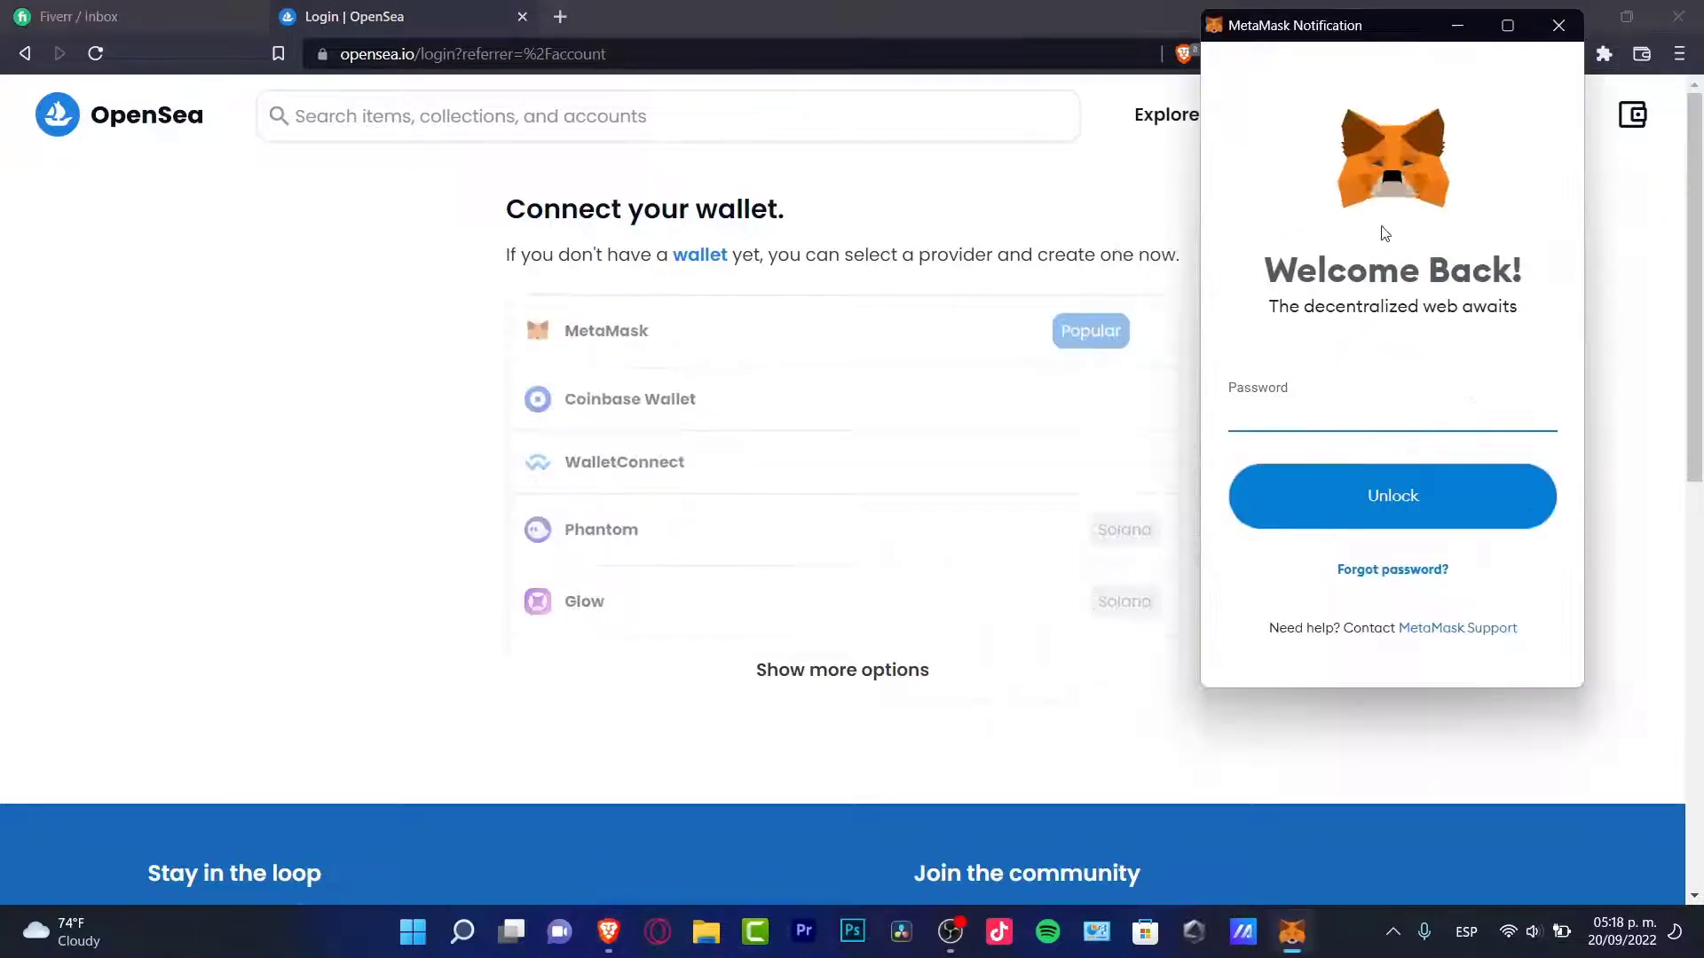
{"action": "type", "text": "a"}
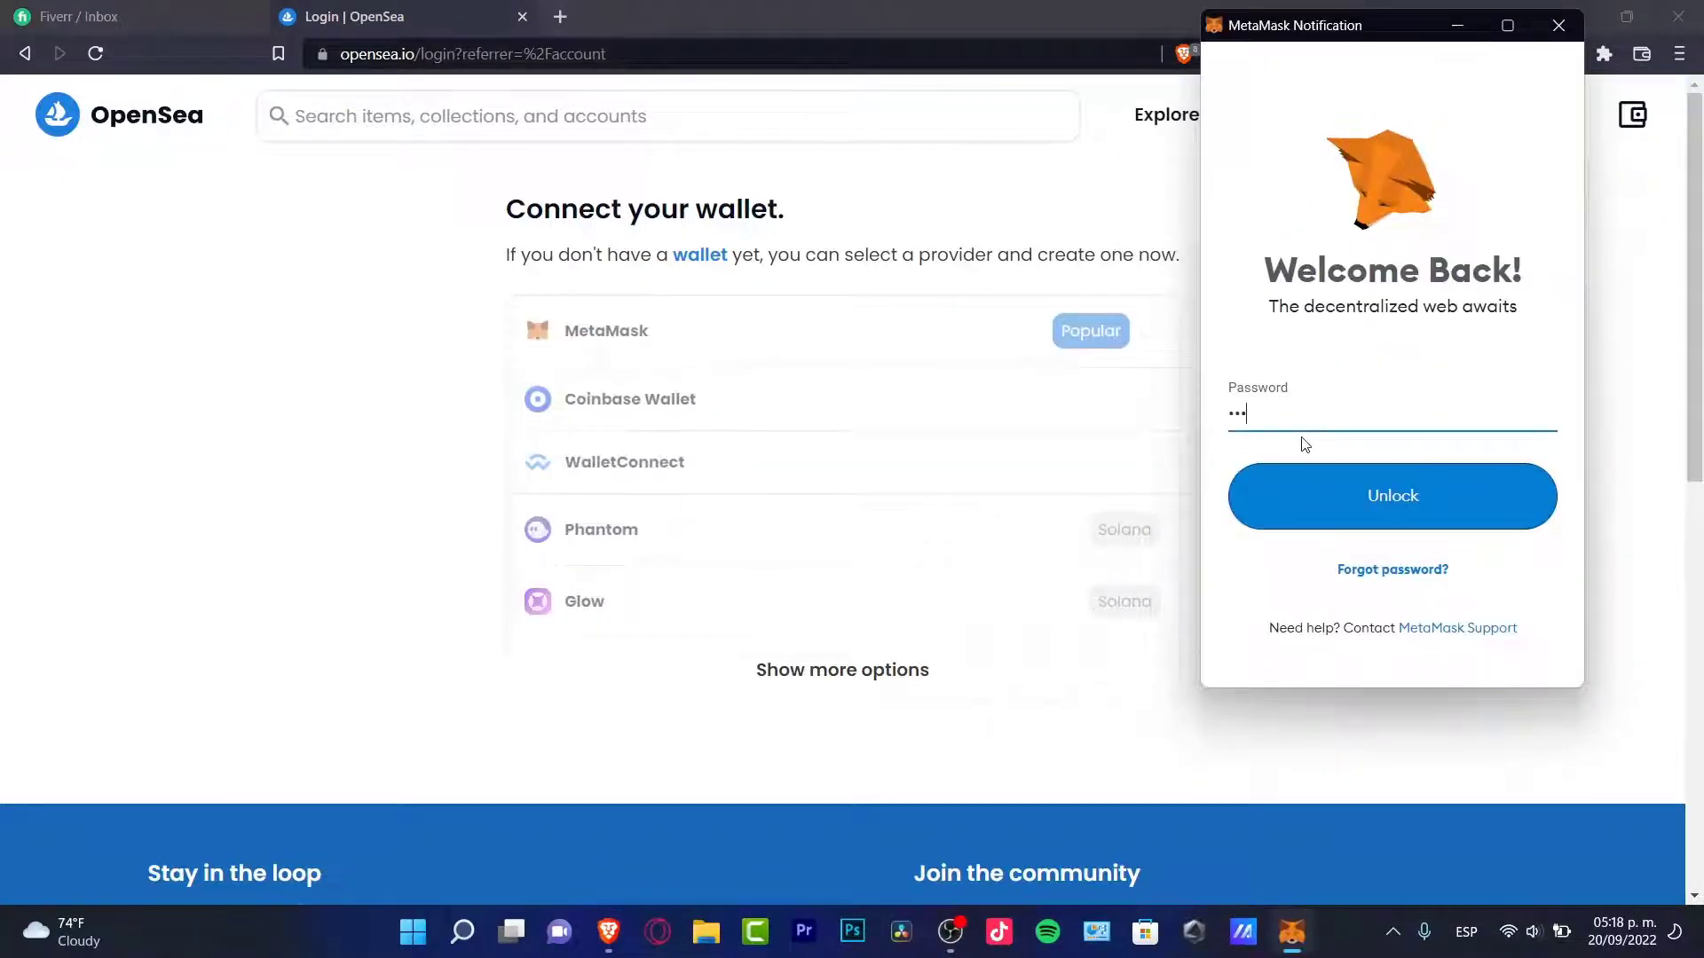
{"action": "key", "text": "Return"}
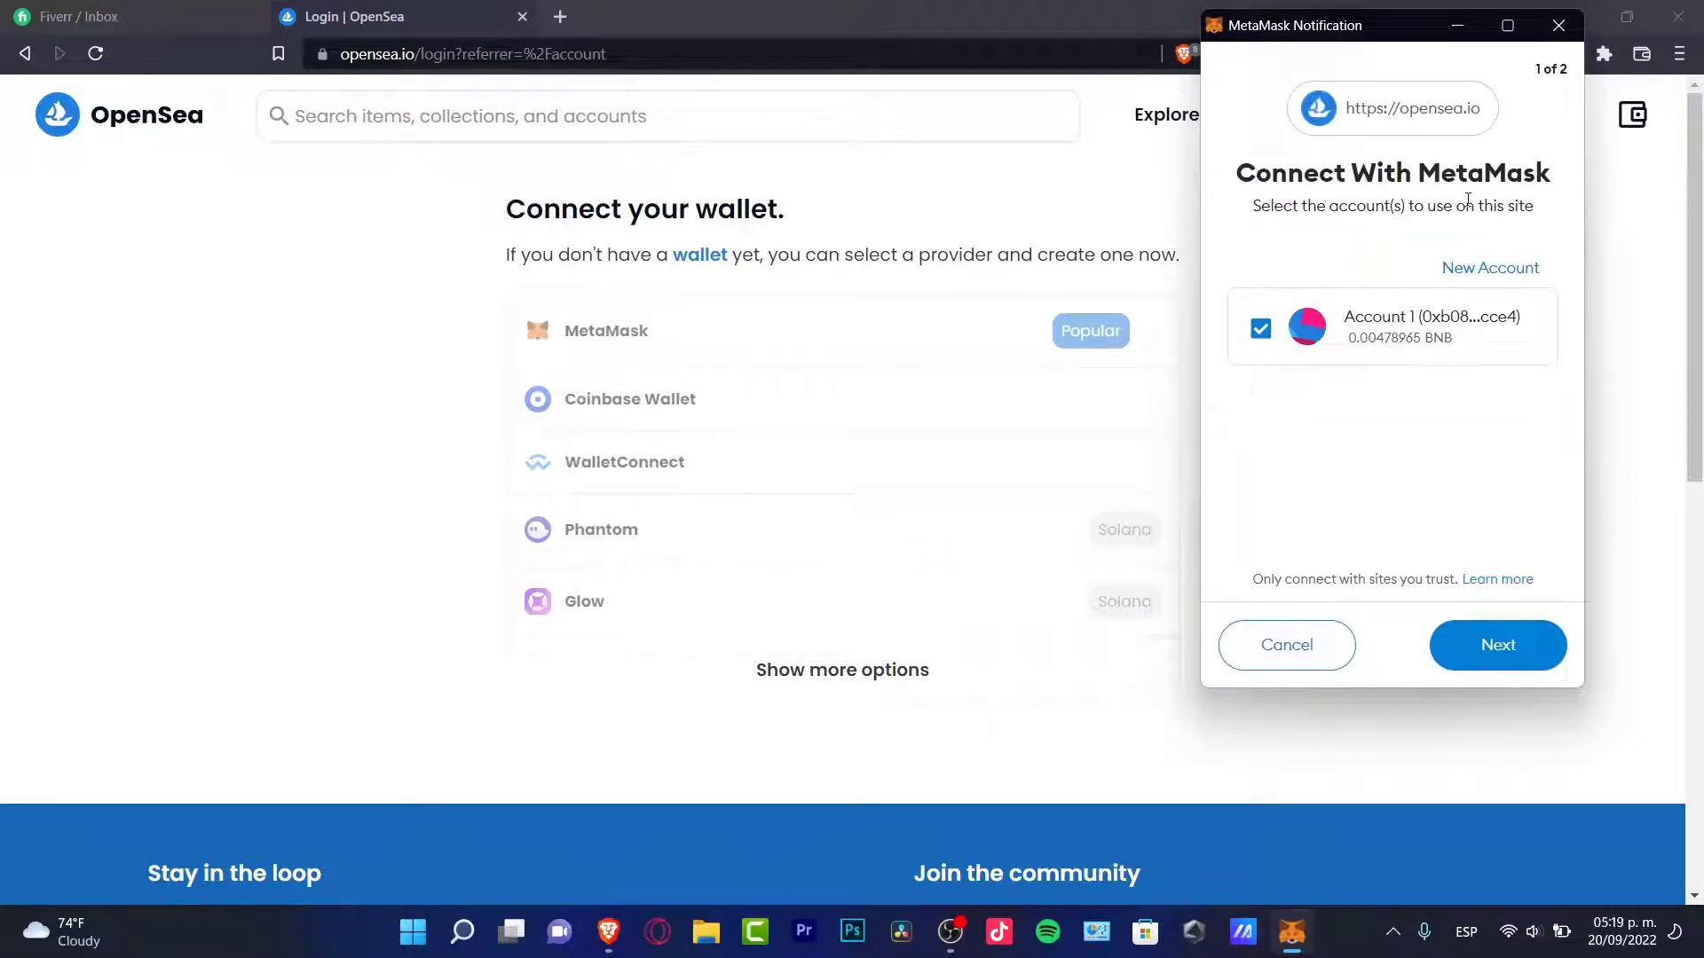
{"action": "left_click", "coordinate": [1528, 646]}
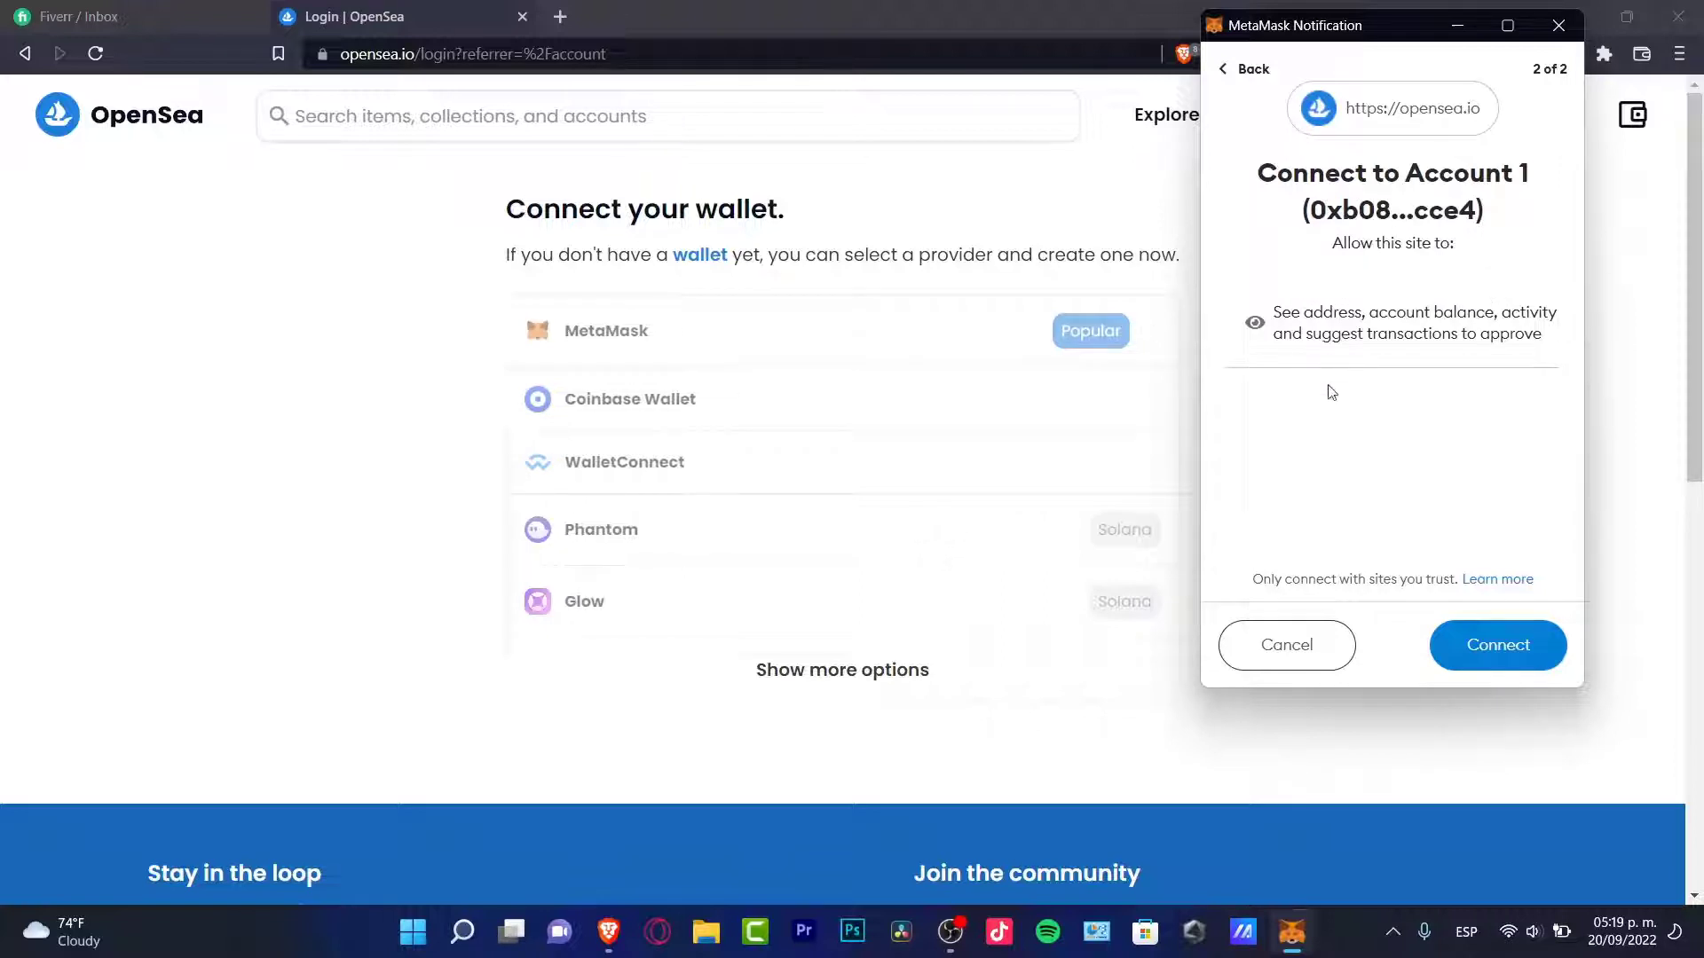
{"action": "left_click", "coordinate": [1515, 645]}
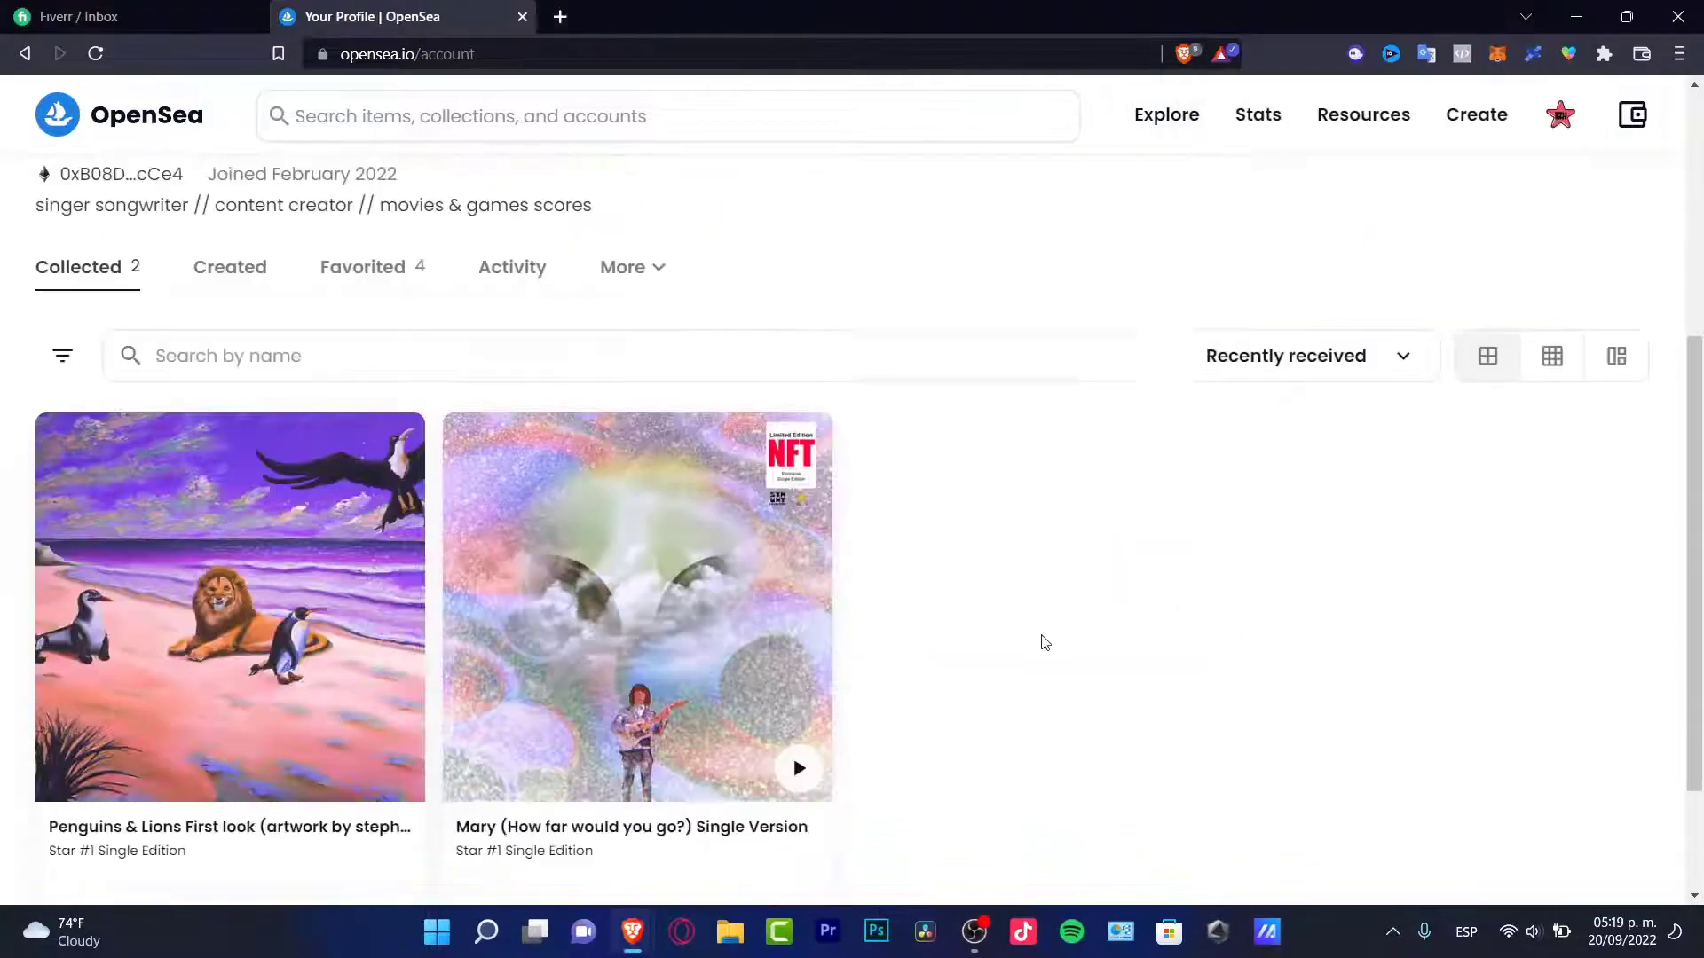
Scroll through the profile to view the two collected NFTs.
{"action": "scroll", "coordinate": [1273, 589], "scroll_direction": "up", "scroll_amount": 3}
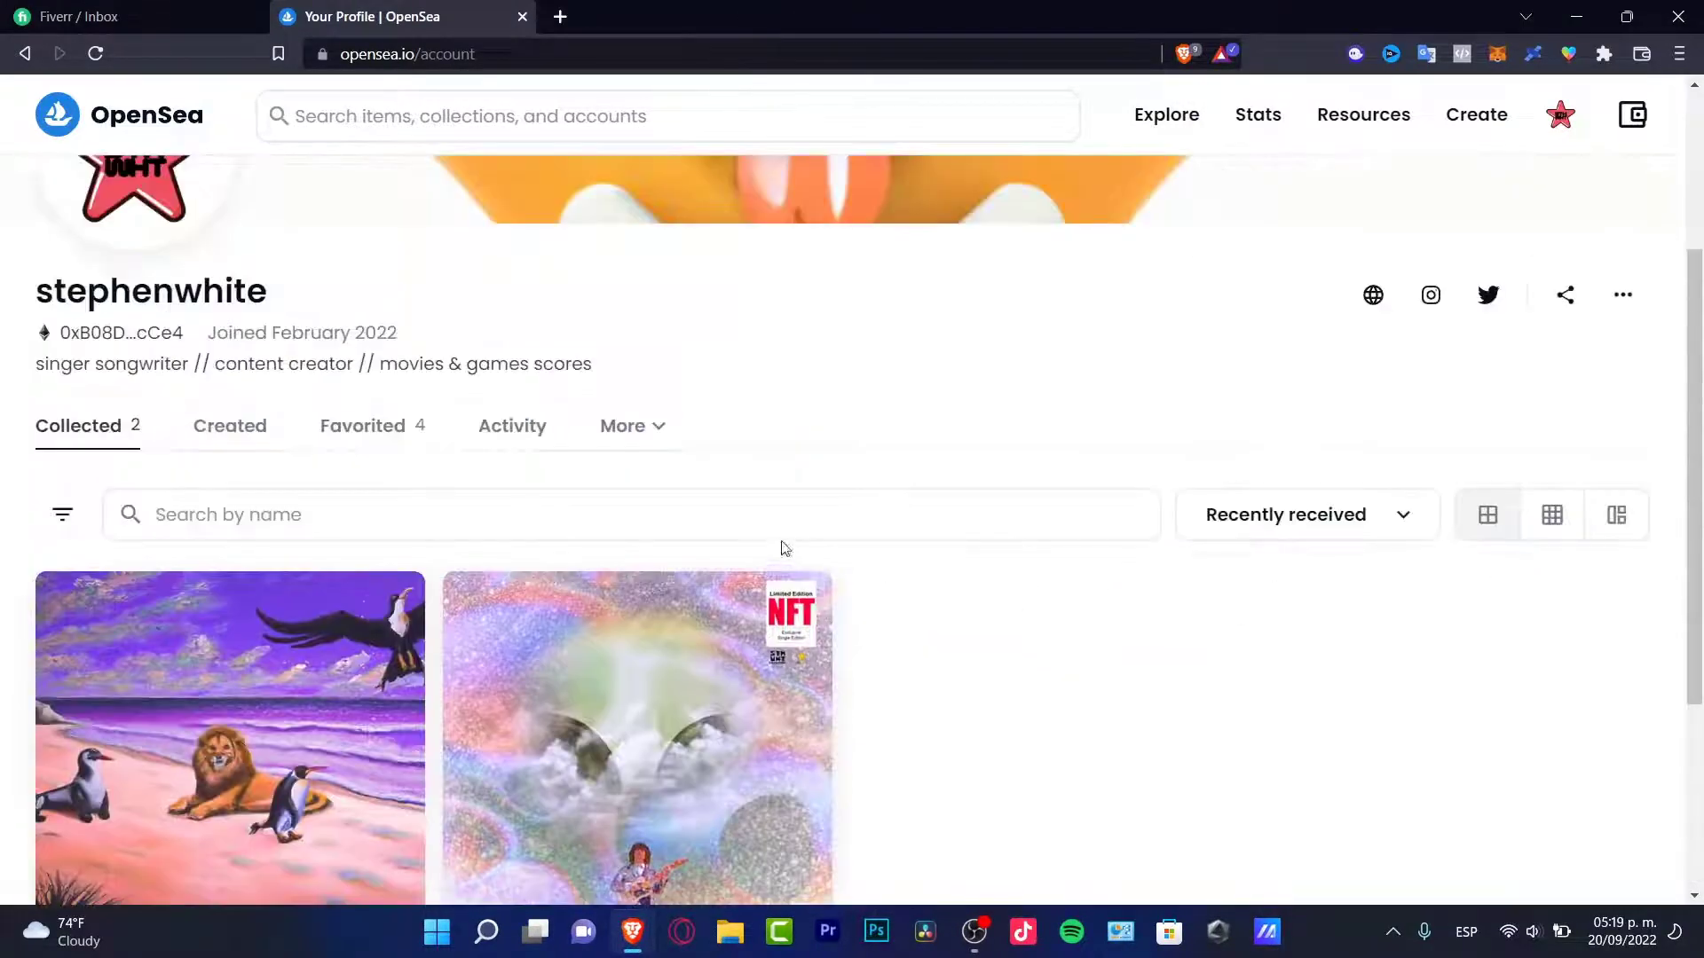
{"action": "scroll", "coordinate": [932, 559], "scroll_direction": "up", "scroll_amount": 3}
{"action": "scroll", "coordinate": [270, 563], "scroll_direction": "down", "scroll_amount": 6}
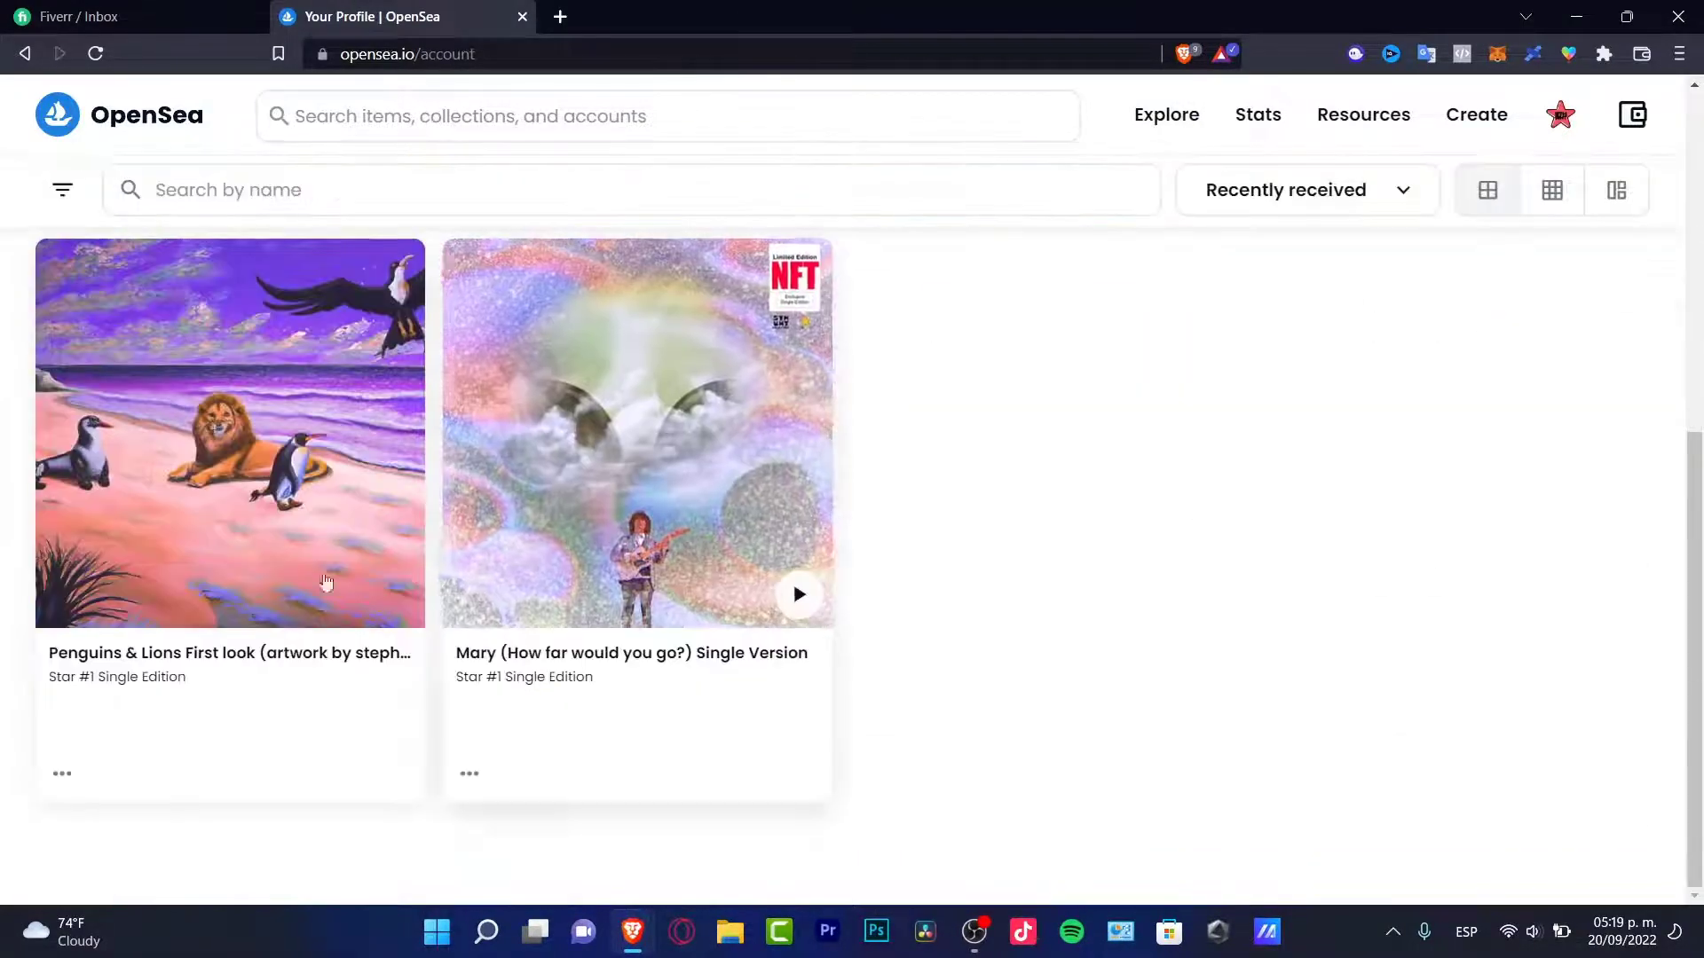
{"action": "scroll", "coordinate": [1479, 555], "scroll_direction": "up", "scroll_amount": 5}
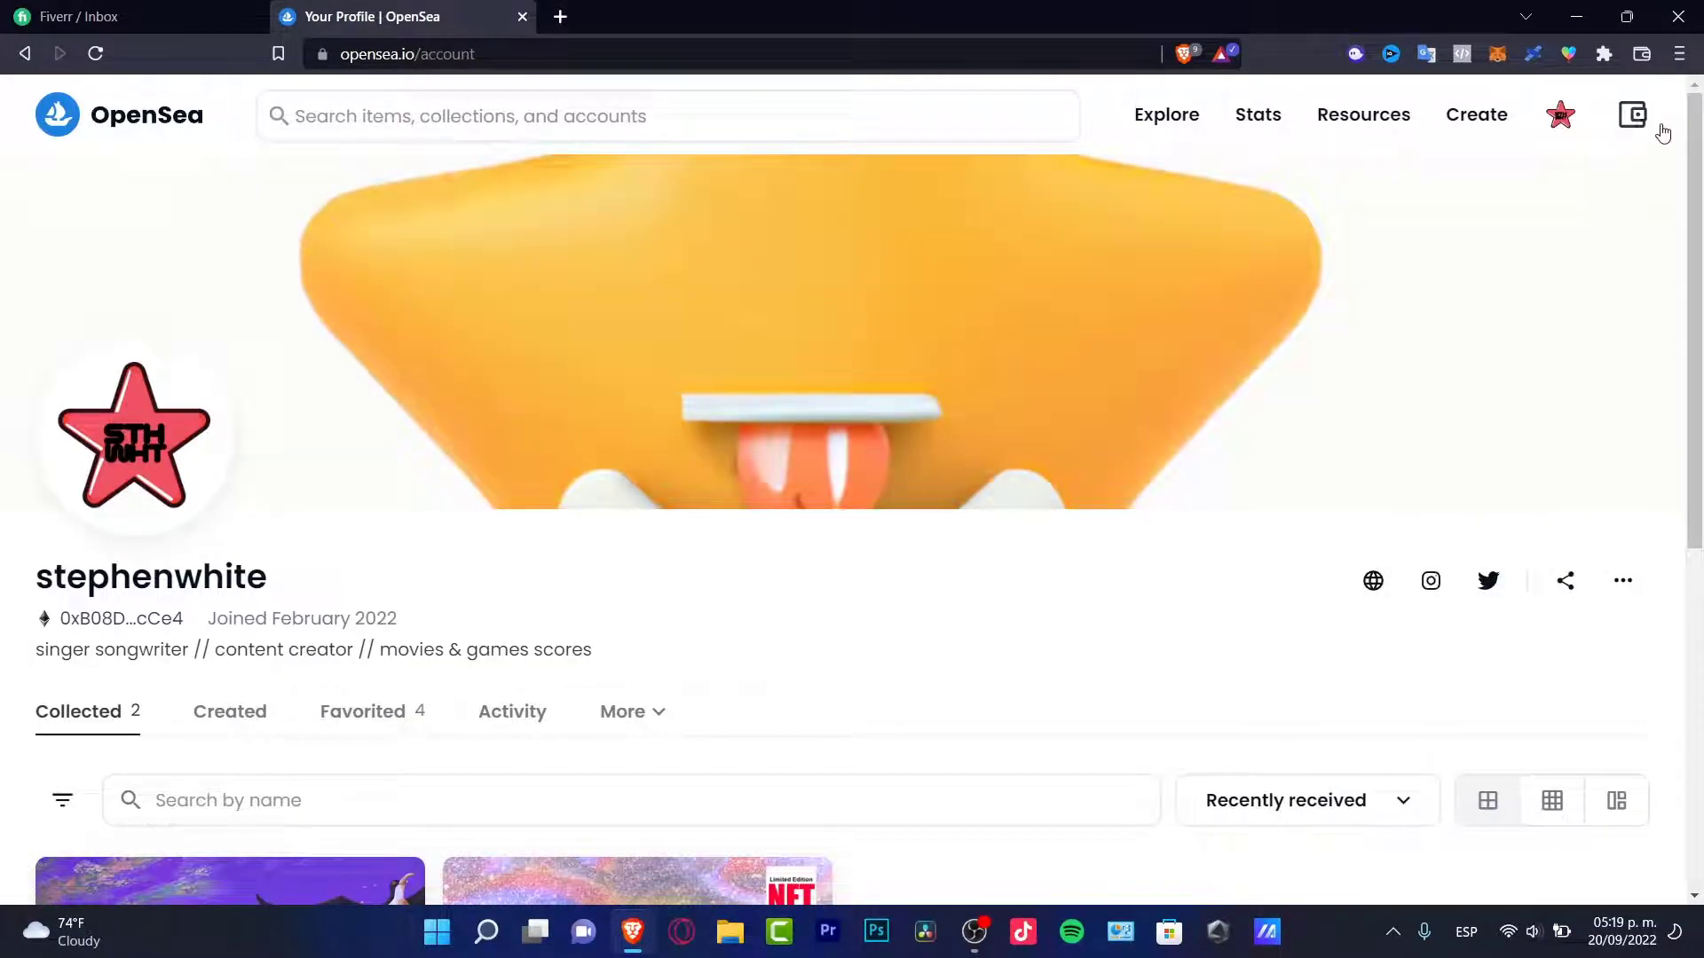
Check the wallet panel's $1.98 DAI balance, then close it and return to the NFT cards.
{"action": "left_click", "coordinate": [1633, 116]}
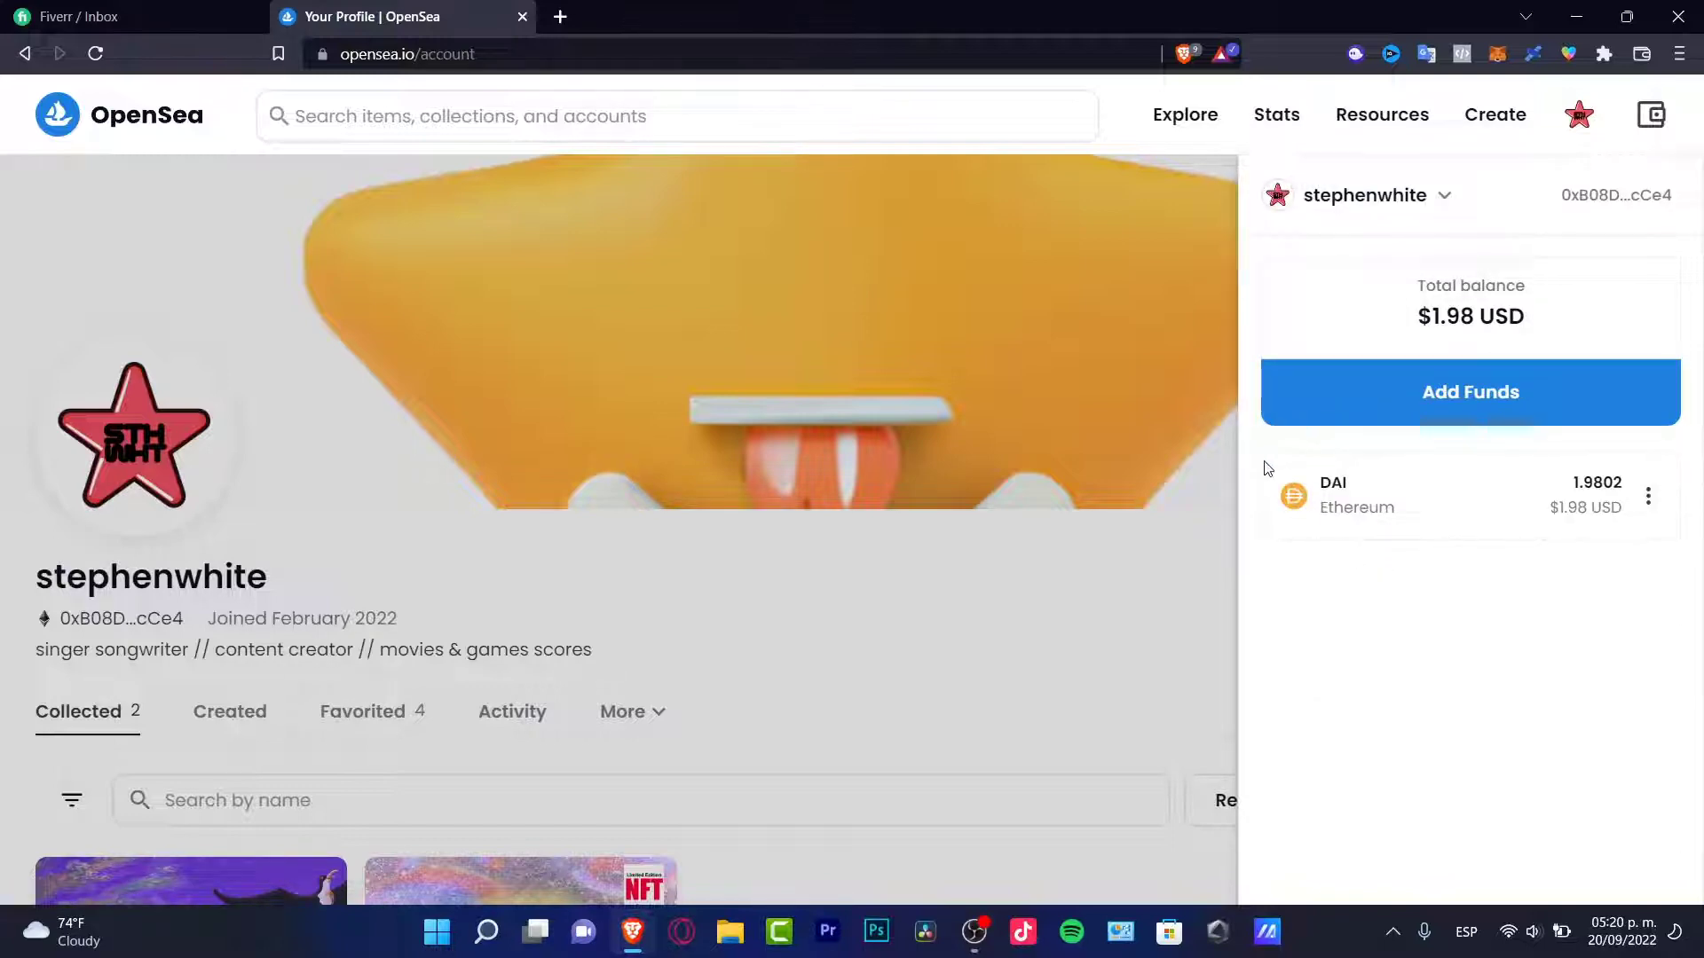
{"action": "left_click_drag", "start_coordinate": [1548, 319], "coordinate": [1431, 342]}
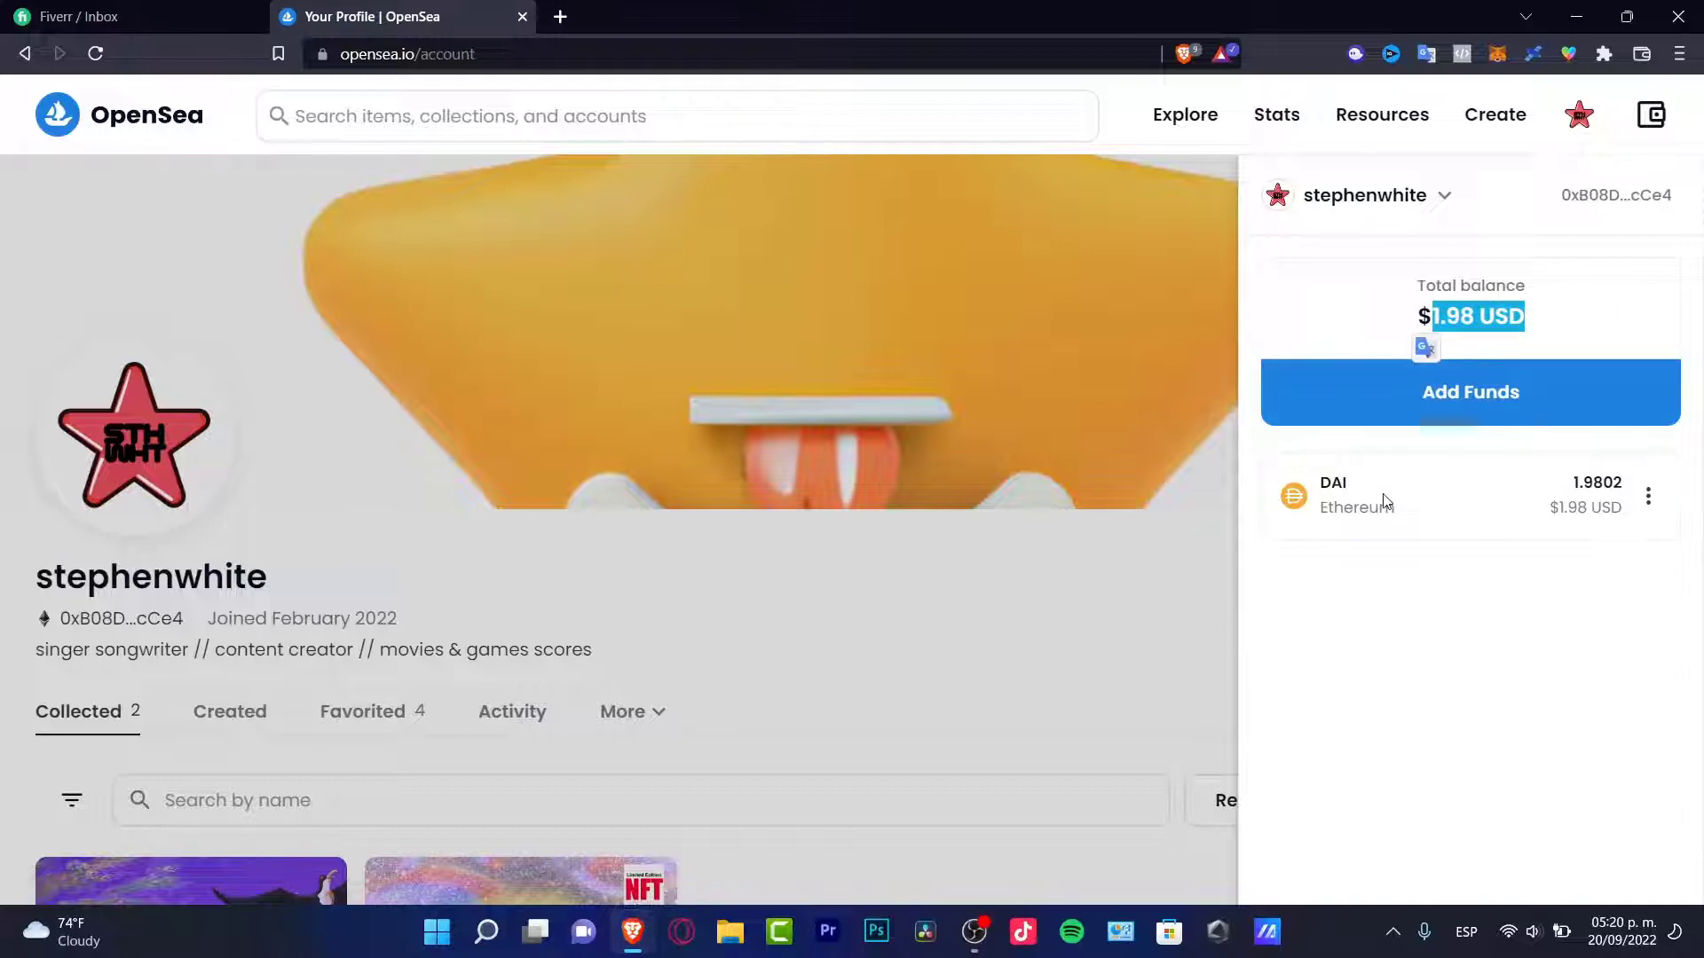
{"action": "left_click", "coordinate": [1182, 618]}
{"action": "scroll", "coordinate": [1162, 611], "scroll_direction": "down", "scroll_amount": 5}
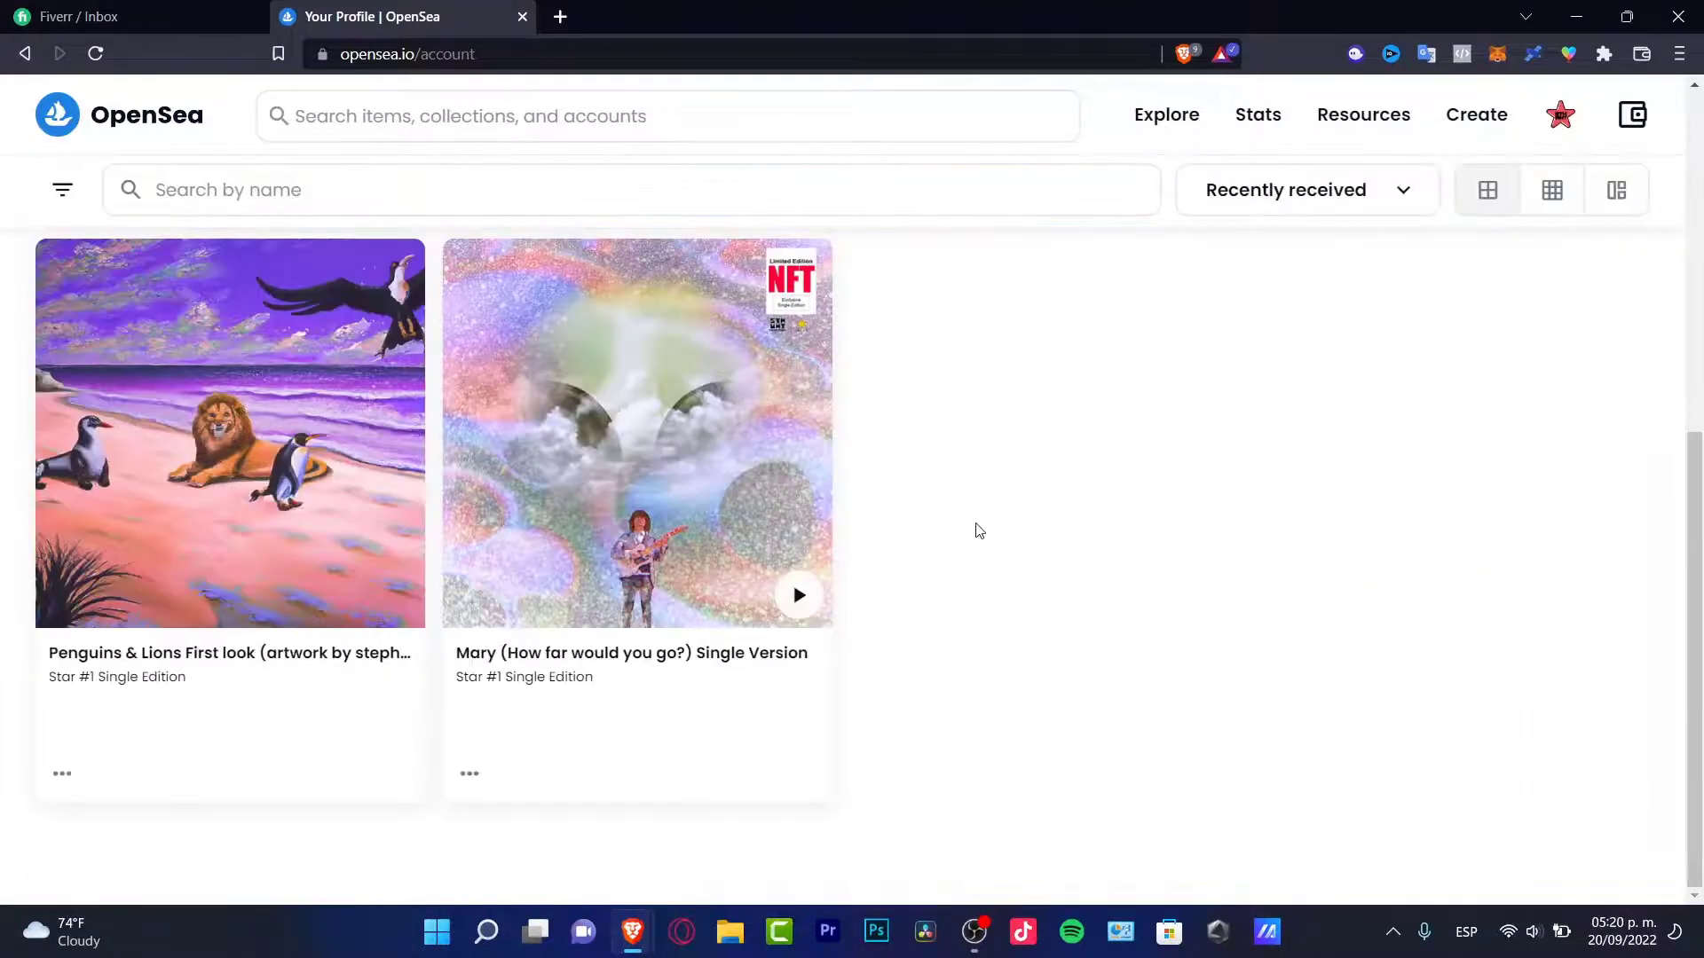
{"action": "scroll", "coordinate": [1017, 524], "scroll_direction": "up", "scroll_amount": 5}
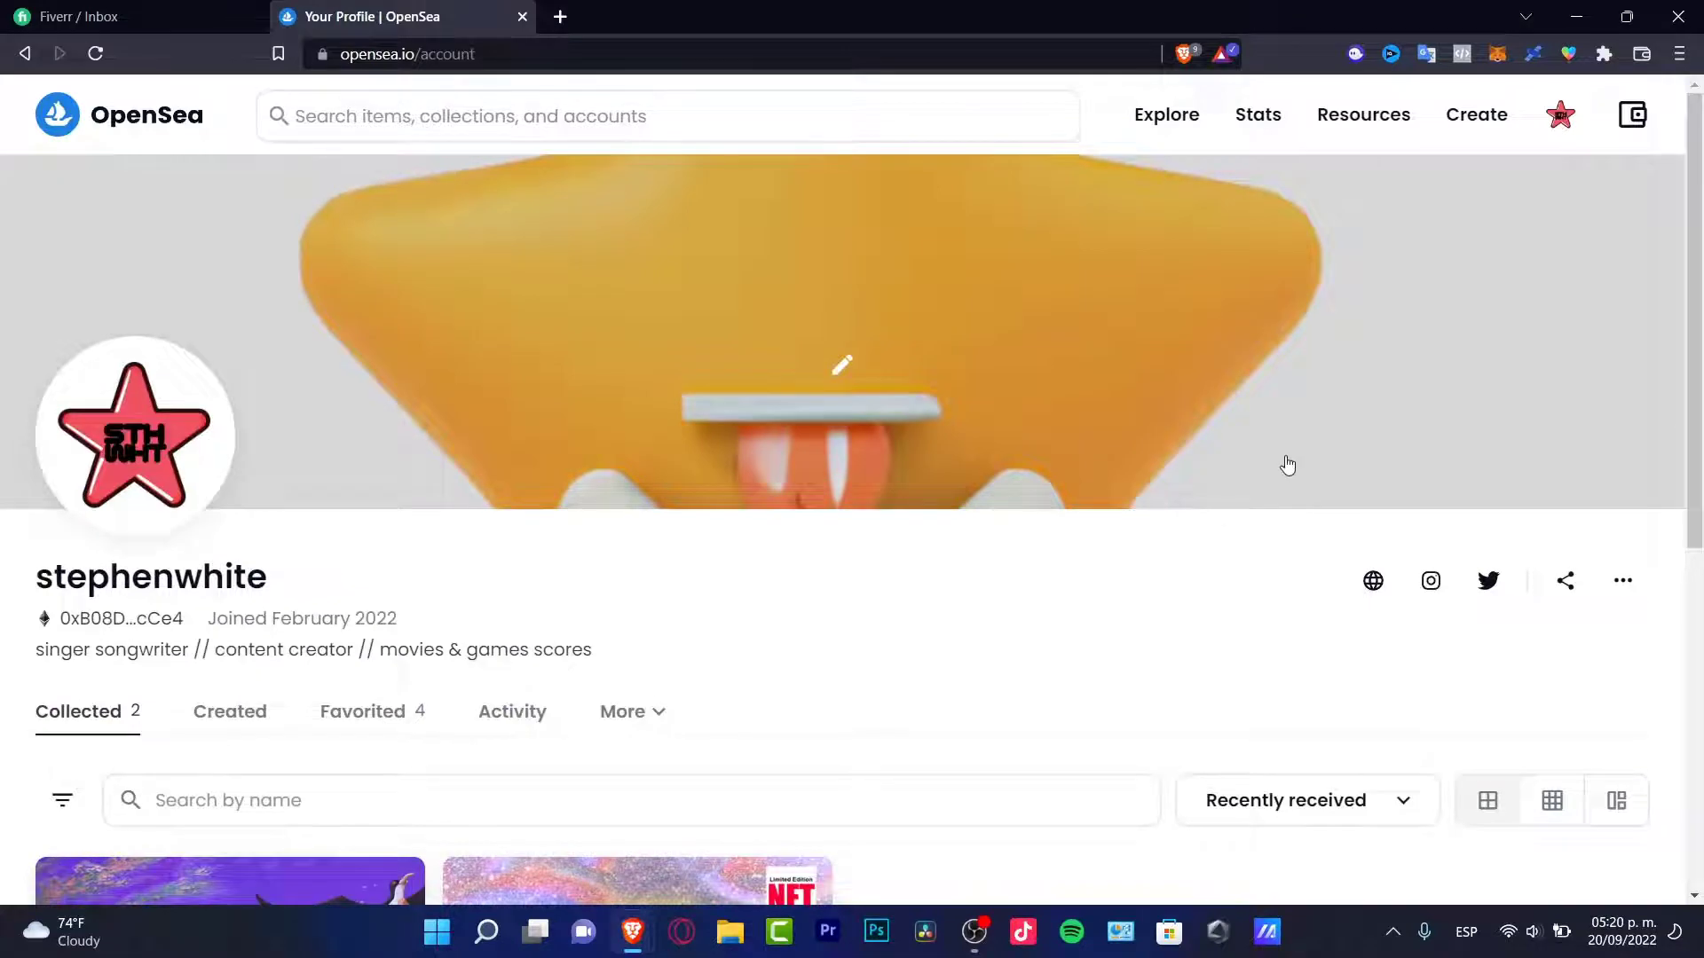
{"action": "scroll", "coordinate": [1297, 496], "scroll_direction": "down", "scroll_amount": 7}
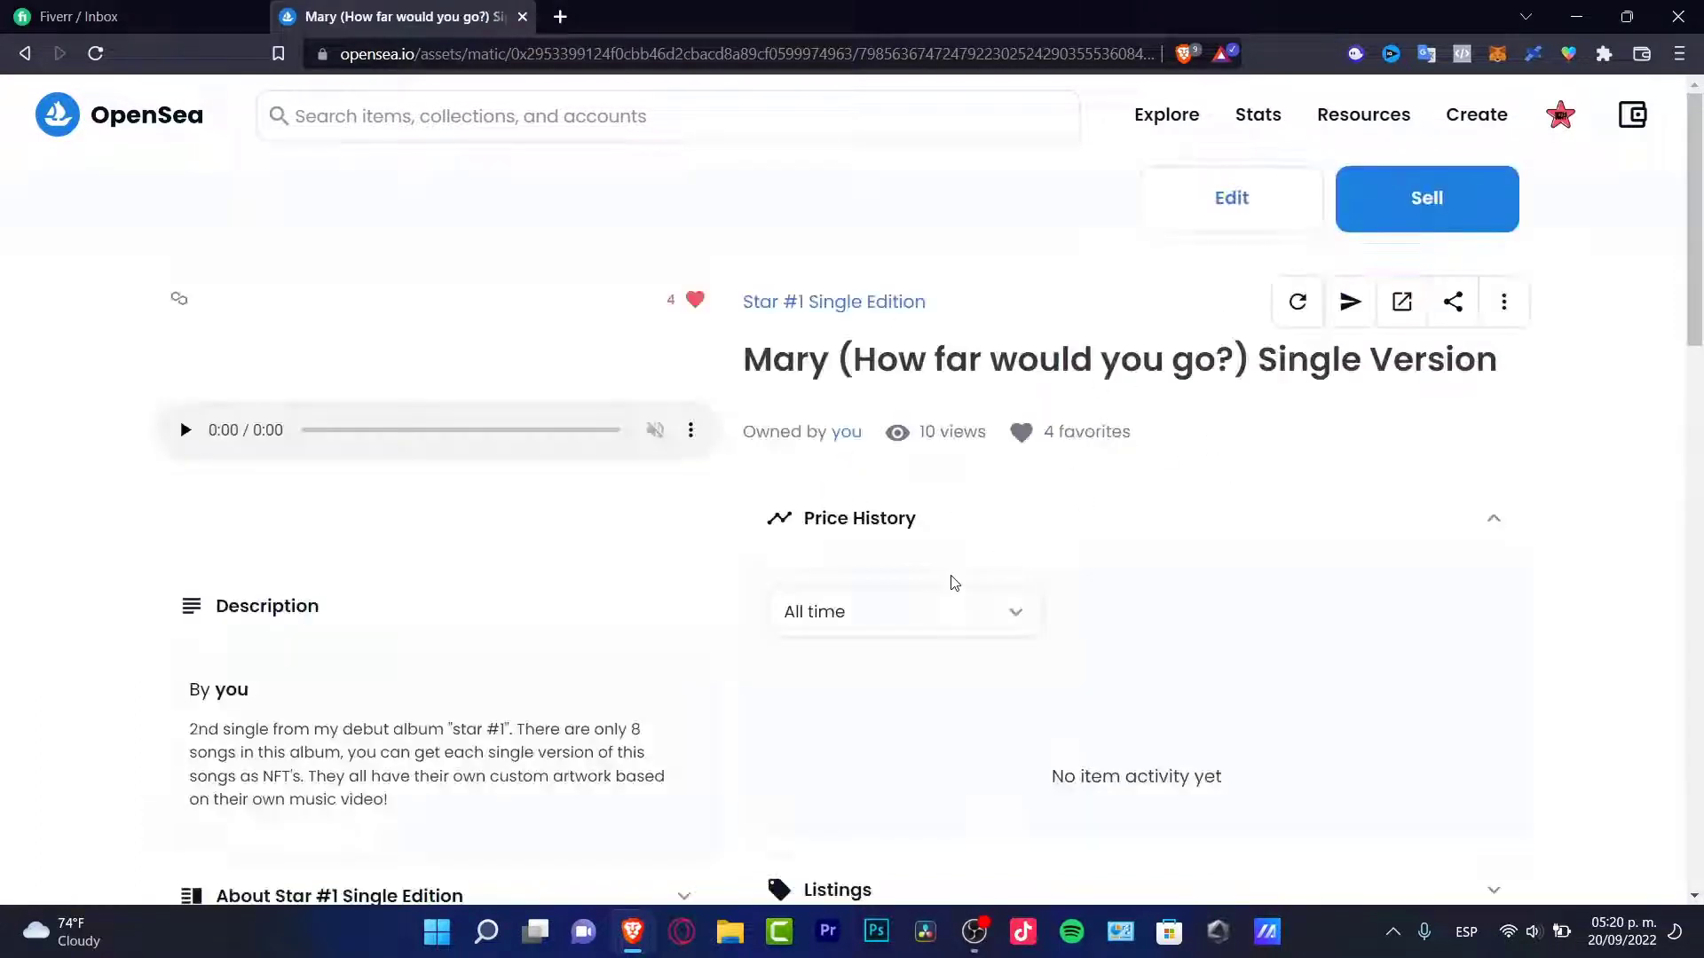
Start selling the Mary single and approve switching MetaMask from Binance Smart Chain to Polygon.
{"action": "left_click", "coordinate": [1457, 222]}
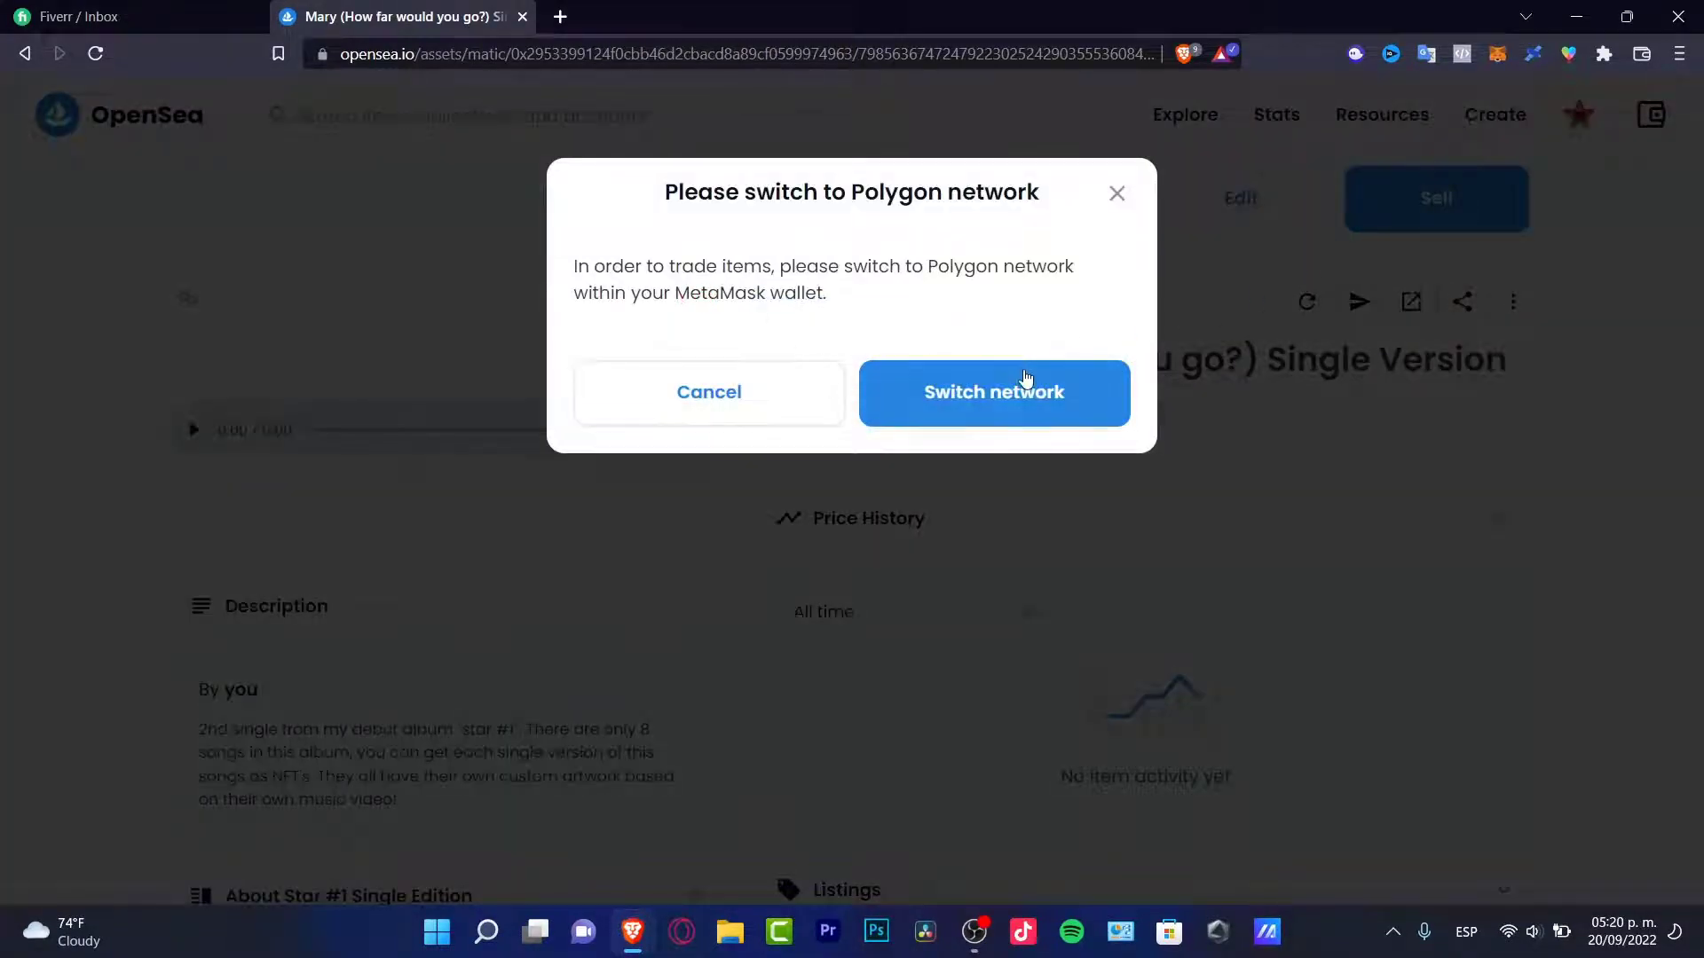
{"action": "left_click", "coordinate": [1022, 379]}
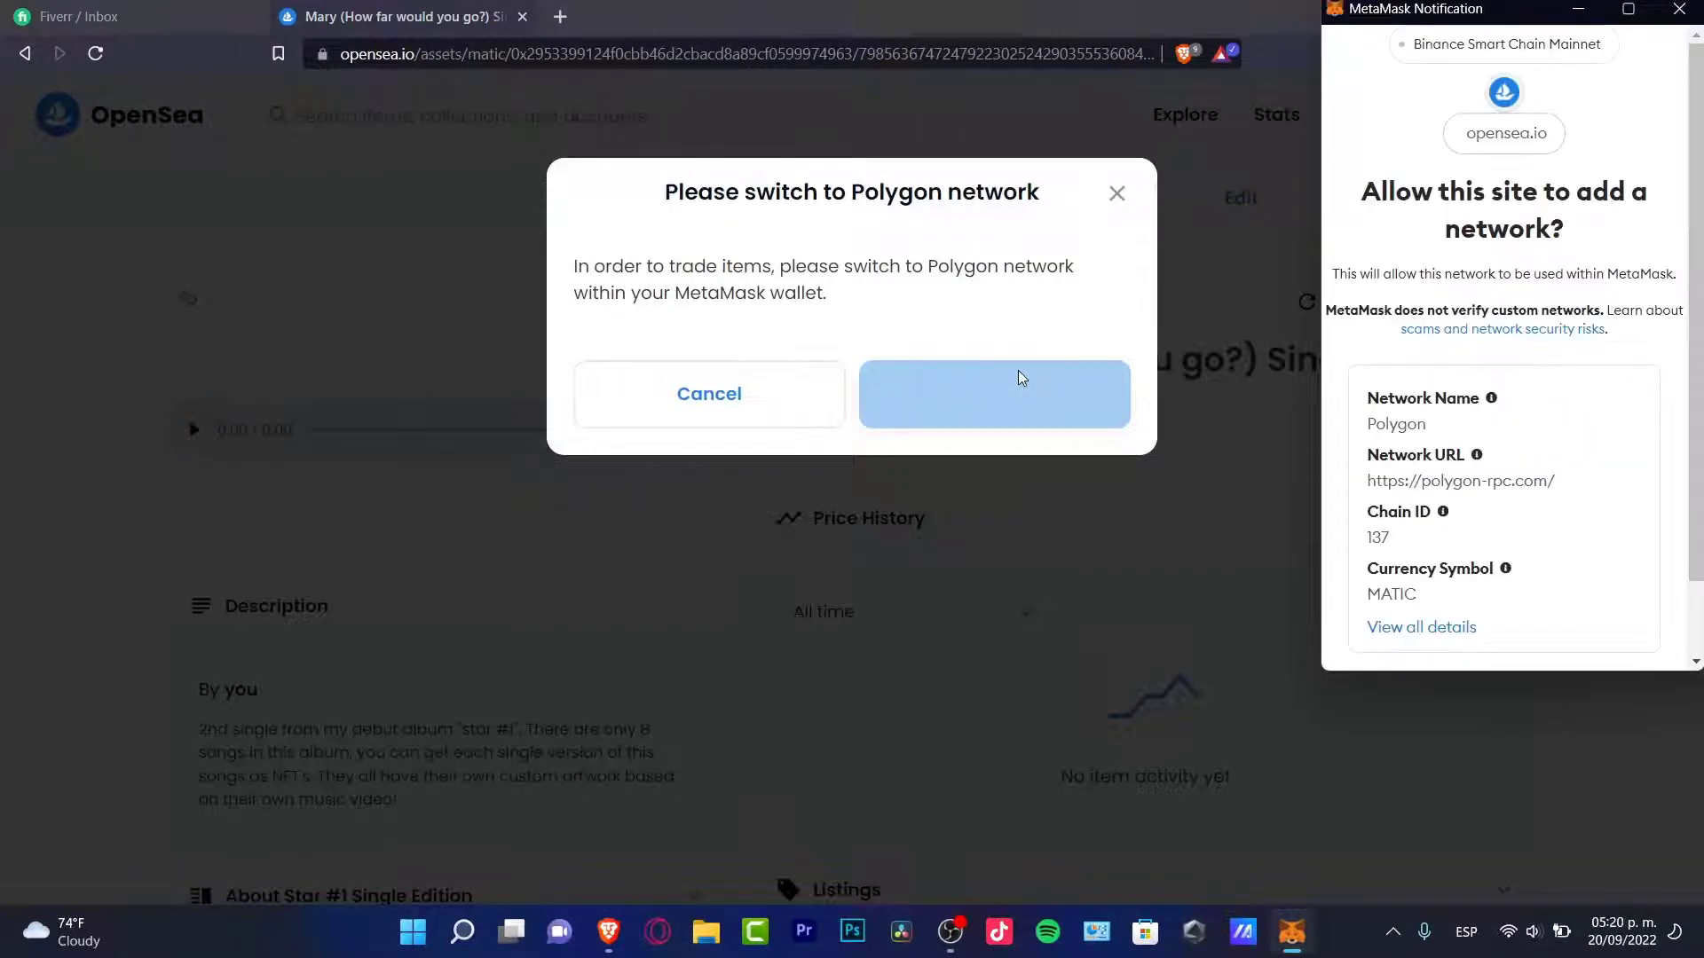
{"action": "scroll", "coordinate": [1604, 403], "scroll_direction": "down", "scroll_amount": 2}
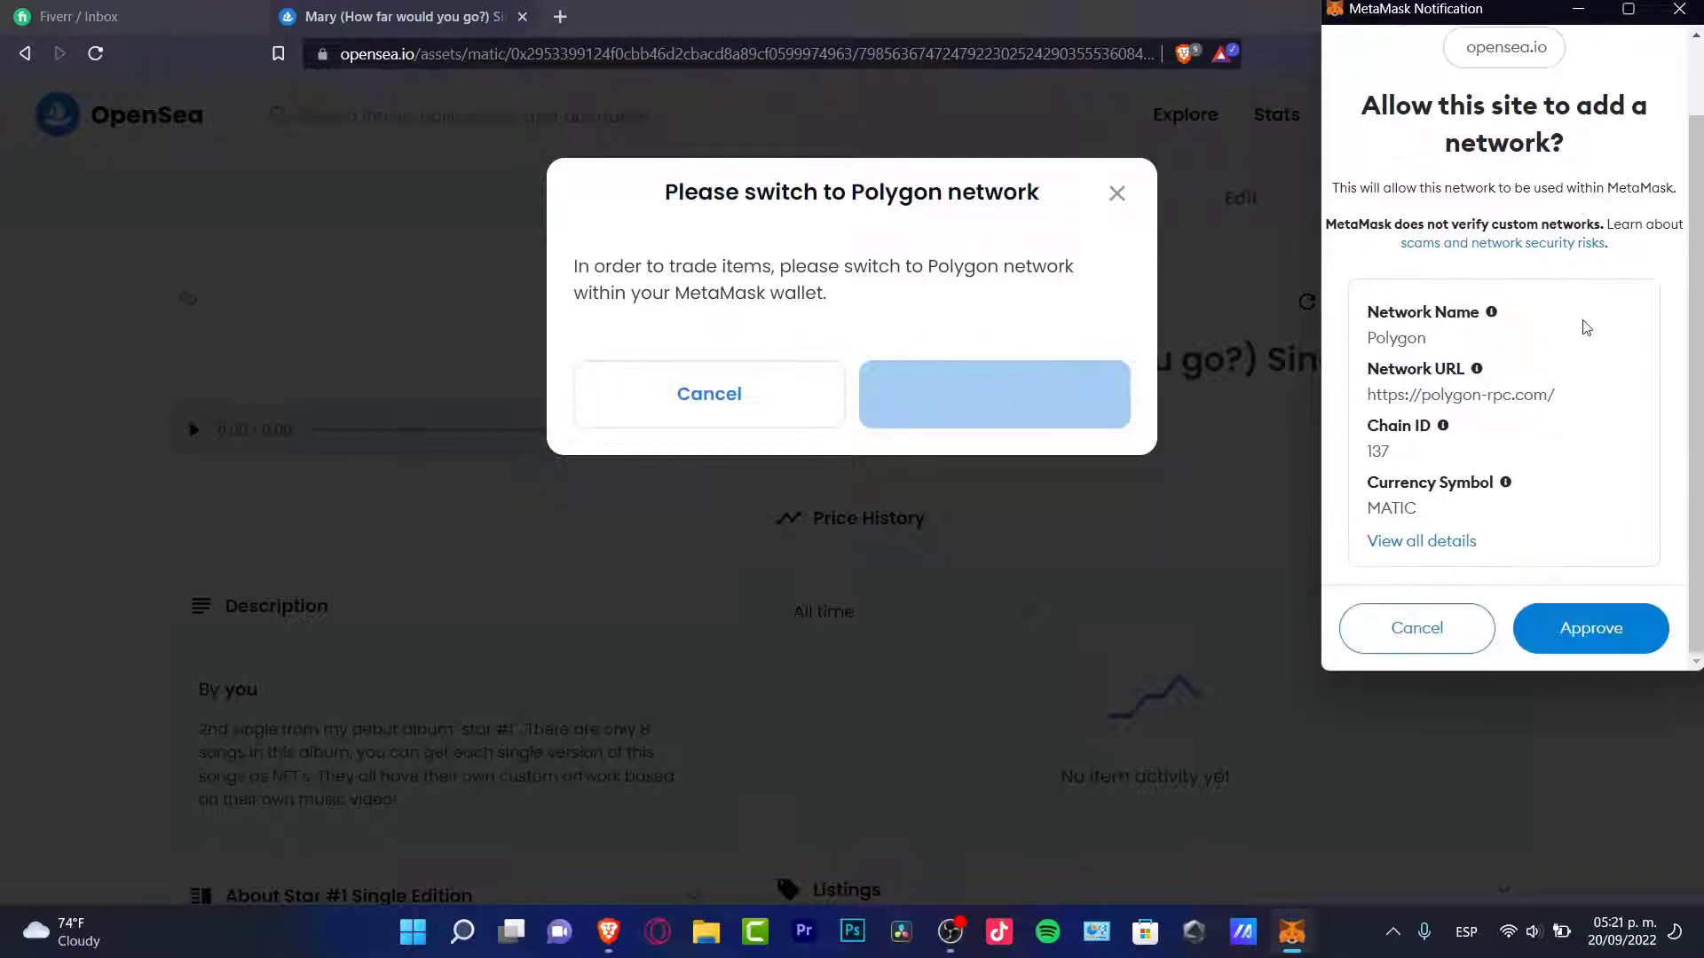
{"action": "left_click", "coordinate": [1622, 630]}
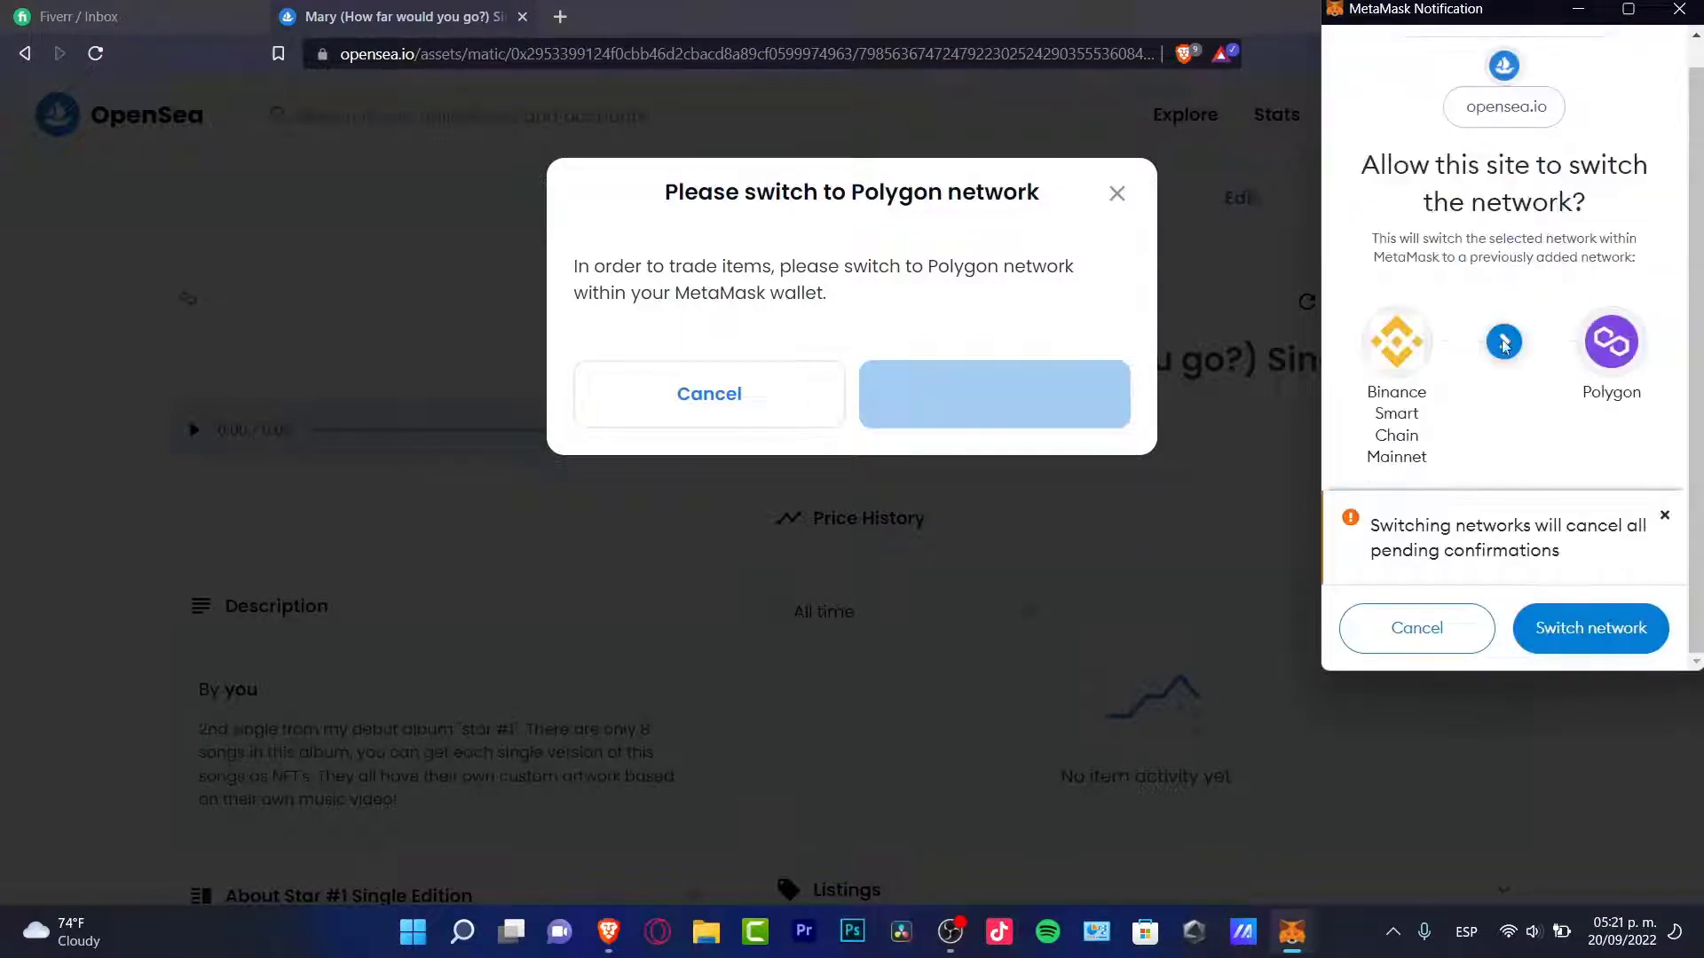
{"action": "left_click", "coordinate": [1590, 628]}
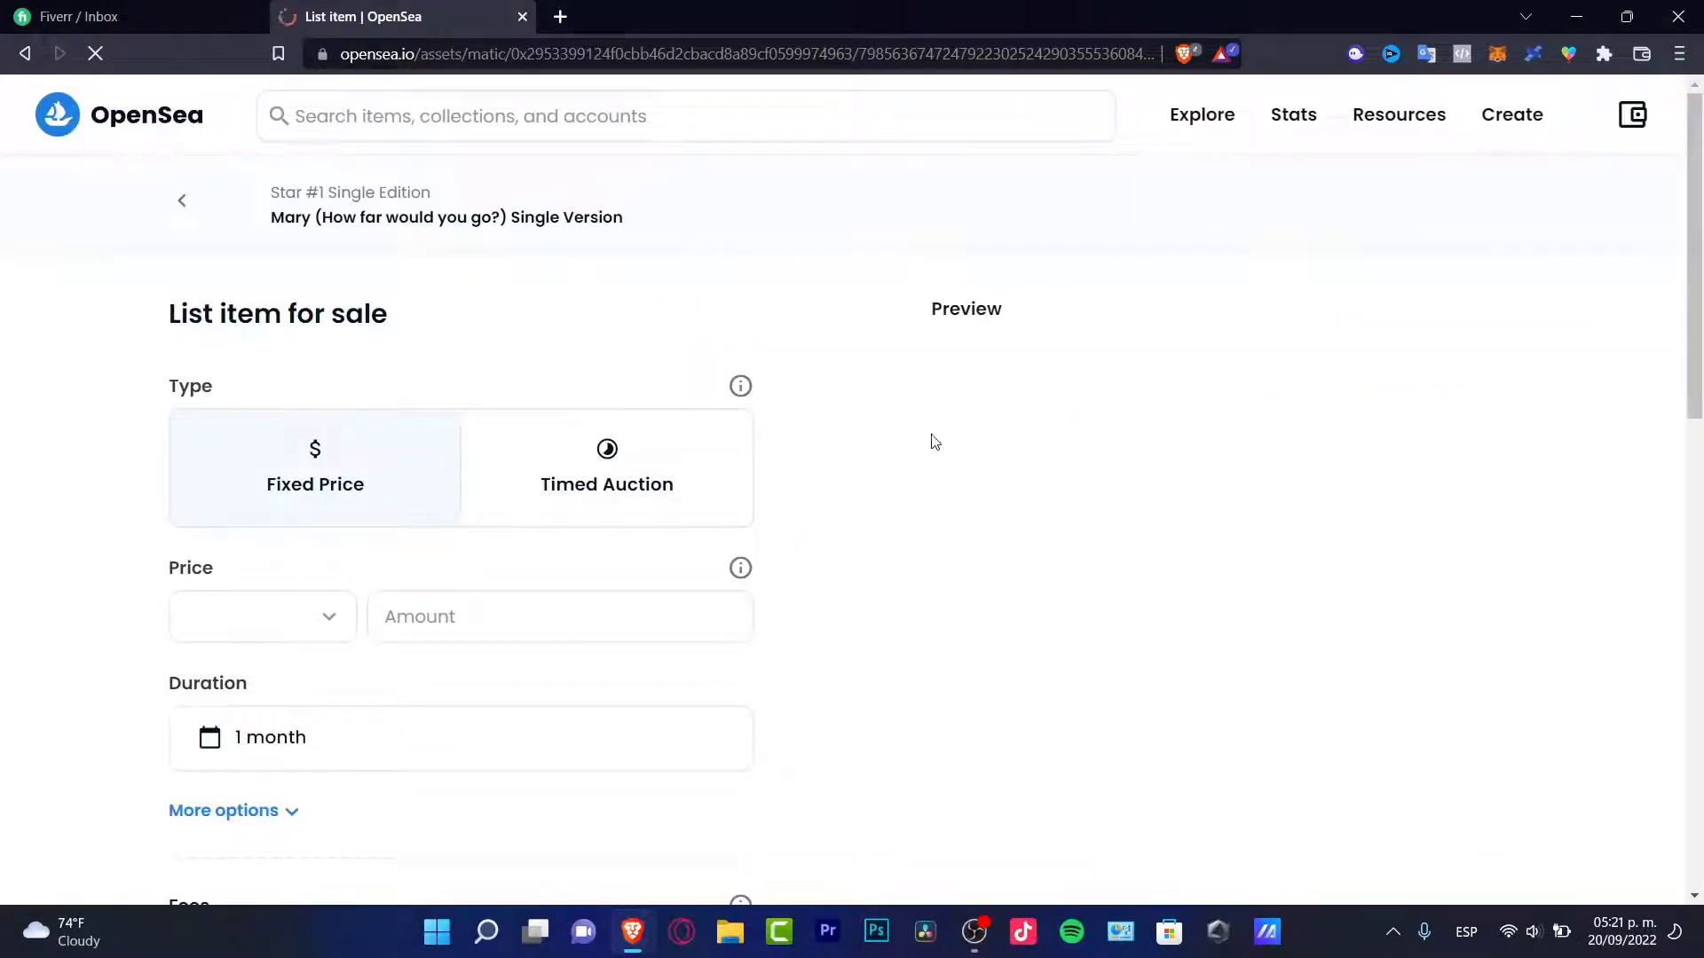
Set up a timed auction with a 2 USDC starting price and a 7-day duration.
{"action": "left_click", "coordinate": [710, 453]}
{"action": "left_click", "coordinate": [460, 732]}
{"action": "type", "text": "1"}
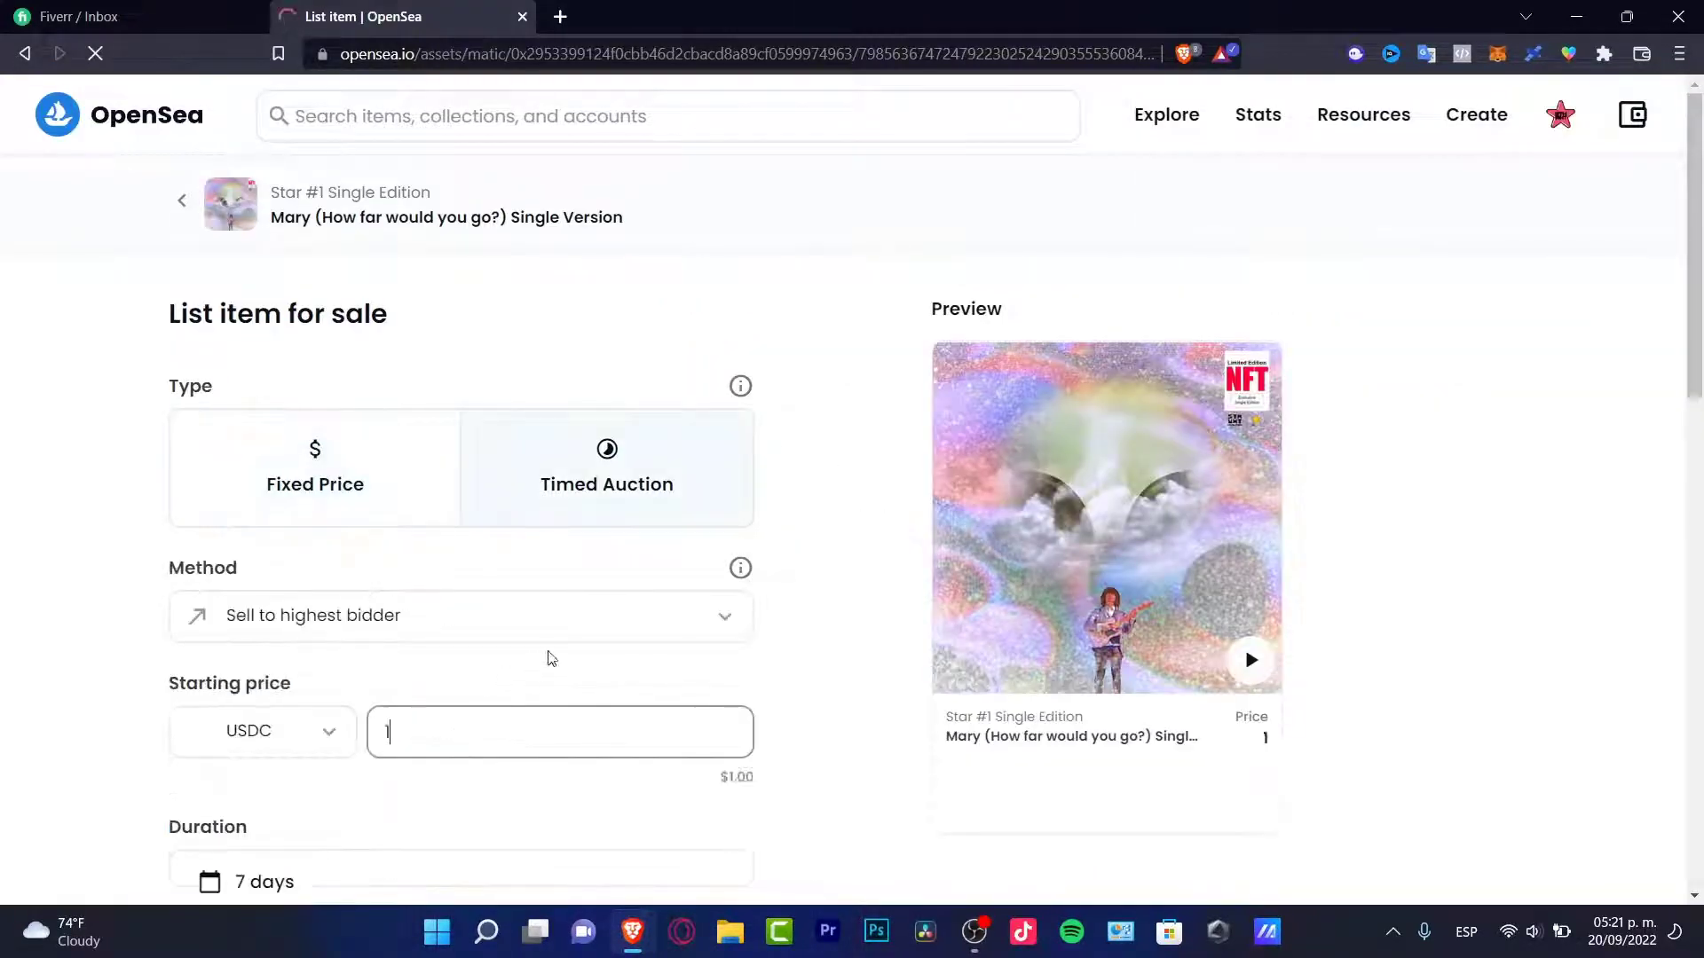
{"action": "scroll", "coordinate": [728, 627], "scroll_direction": "down", "scroll_amount": 3}
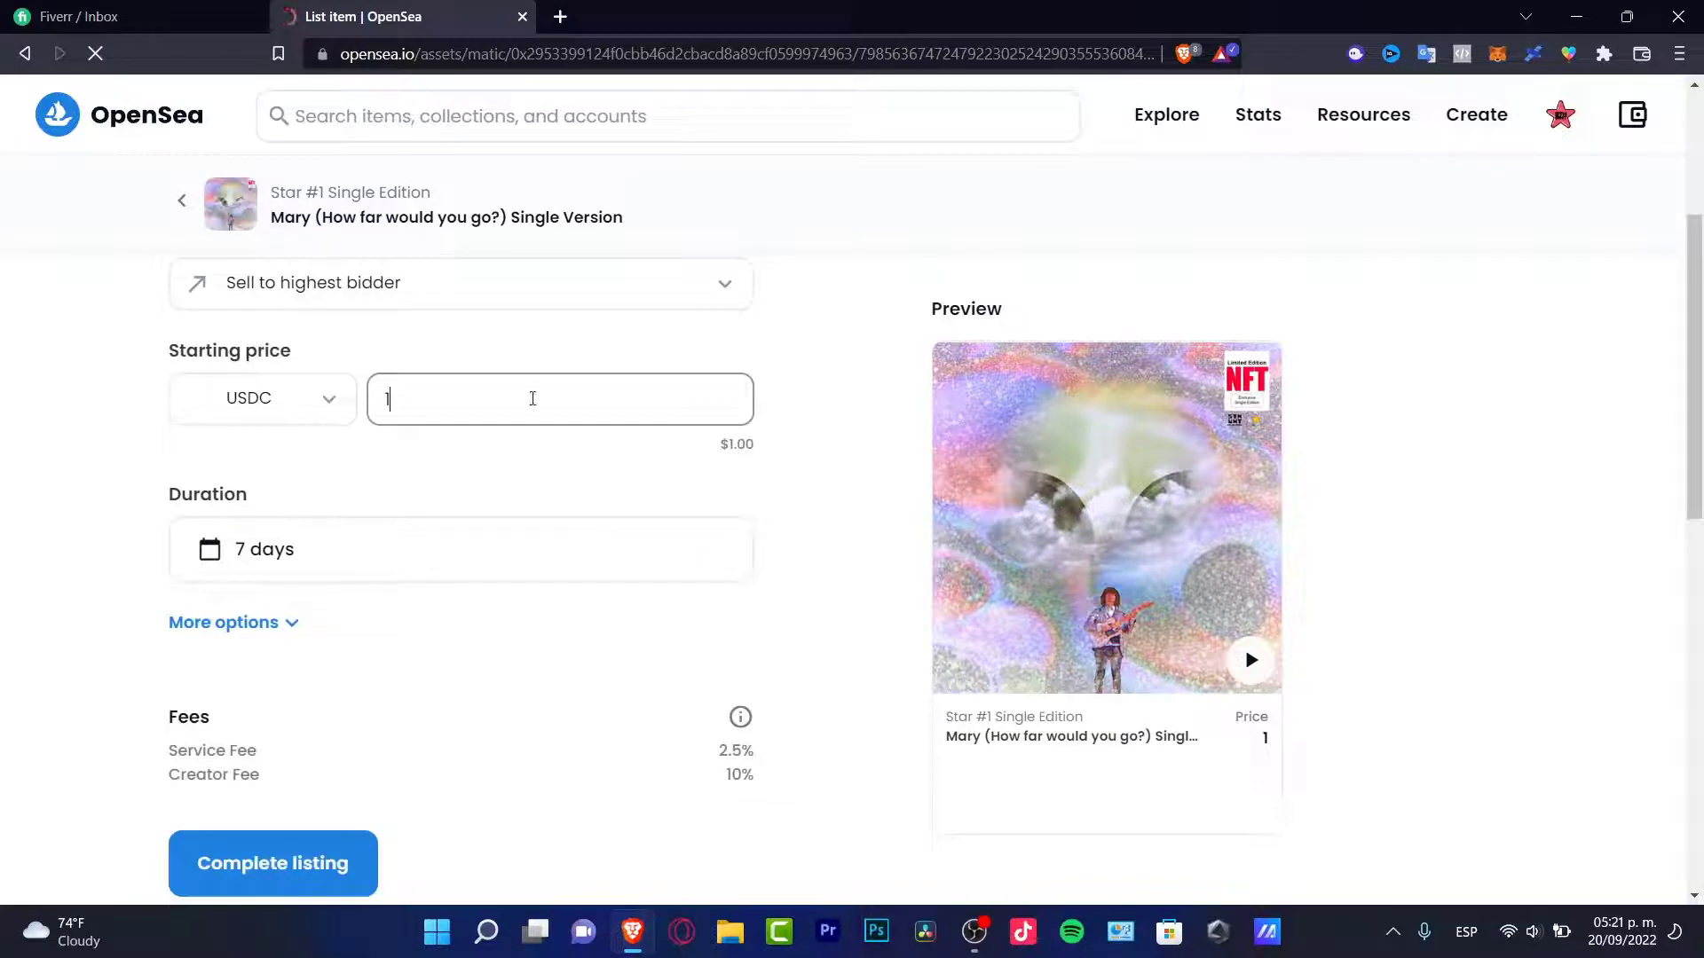
{"action": "key", "text": "BackSpace"}
{"action": "type", "text": "2"}
{"action": "left_click", "coordinate": [465, 490]}
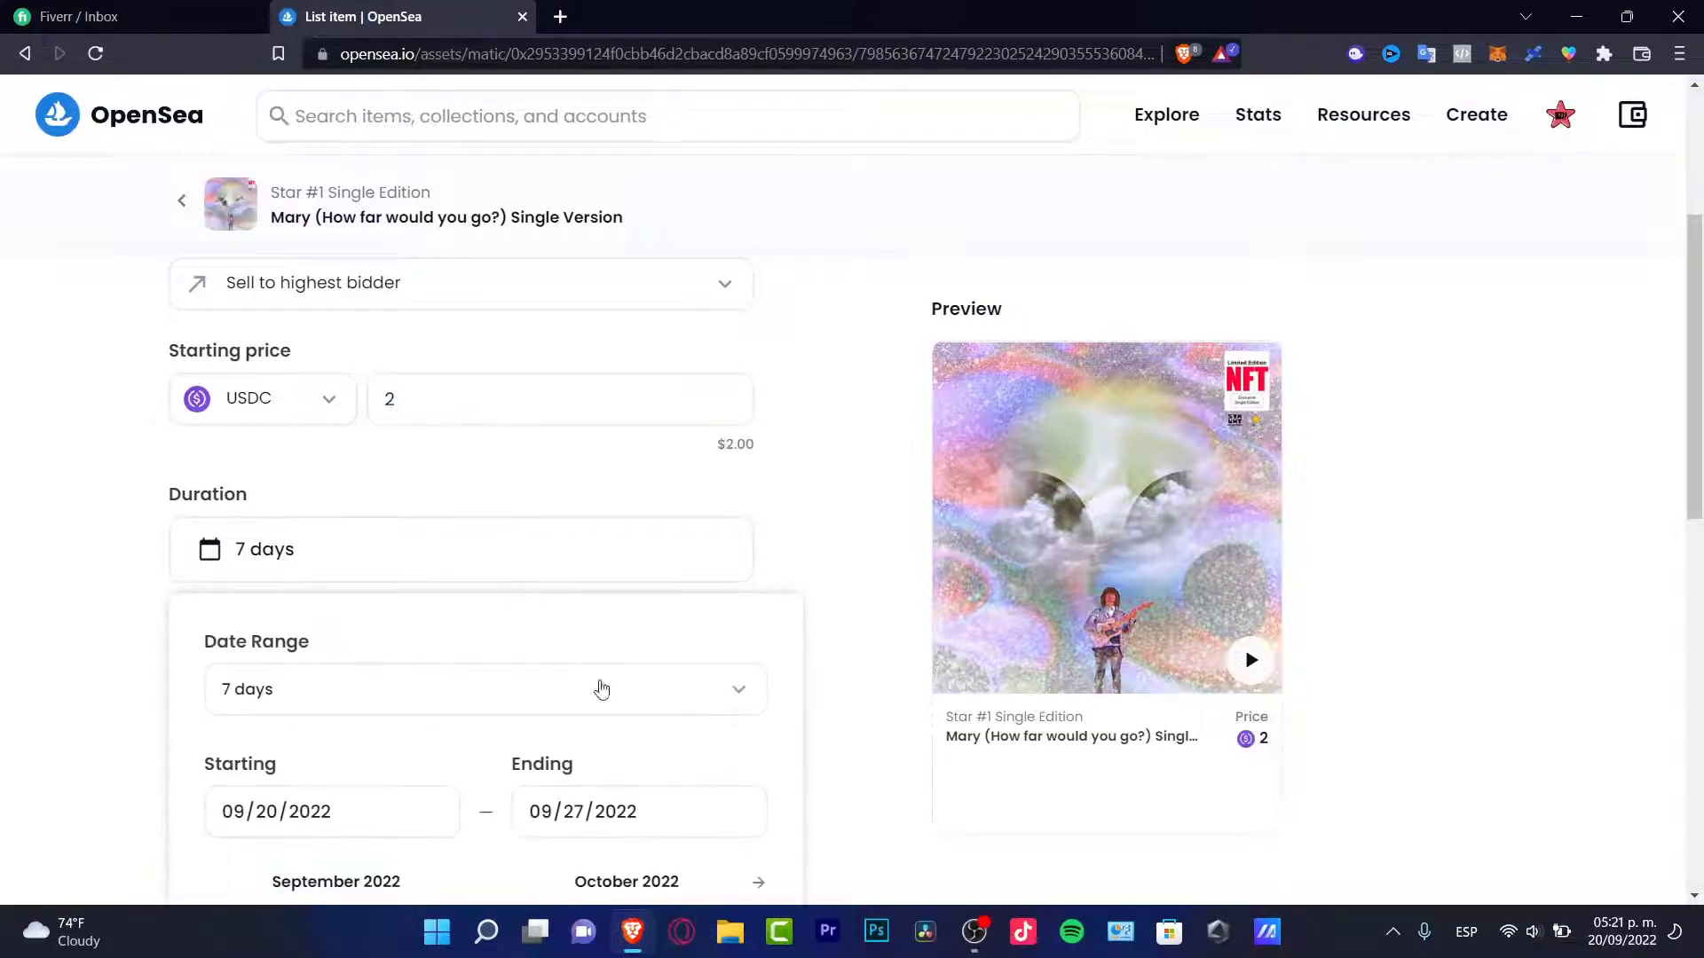
{"action": "left_click", "coordinate": [757, 522]}
Complete the auction listing and sign the request in MetaMask.
{"action": "scroll", "coordinate": [757, 529], "scroll_direction": "down", "scroll_amount": 3}
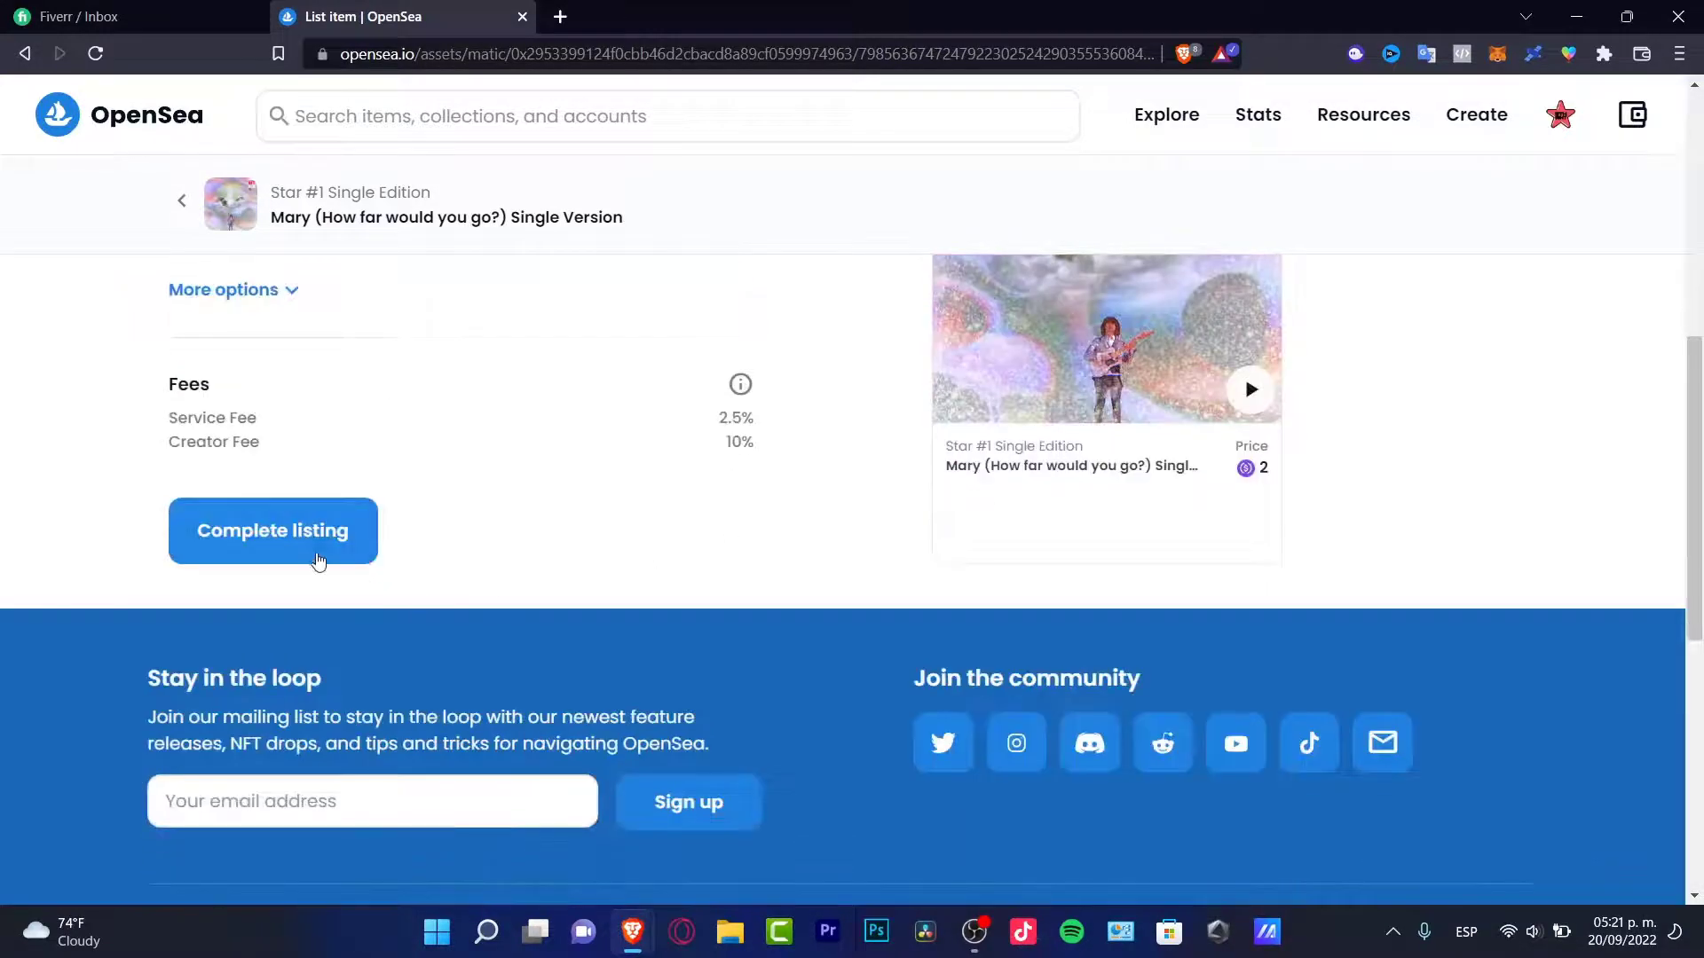
{"action": "left_click", "coordinate": [318, 559]}
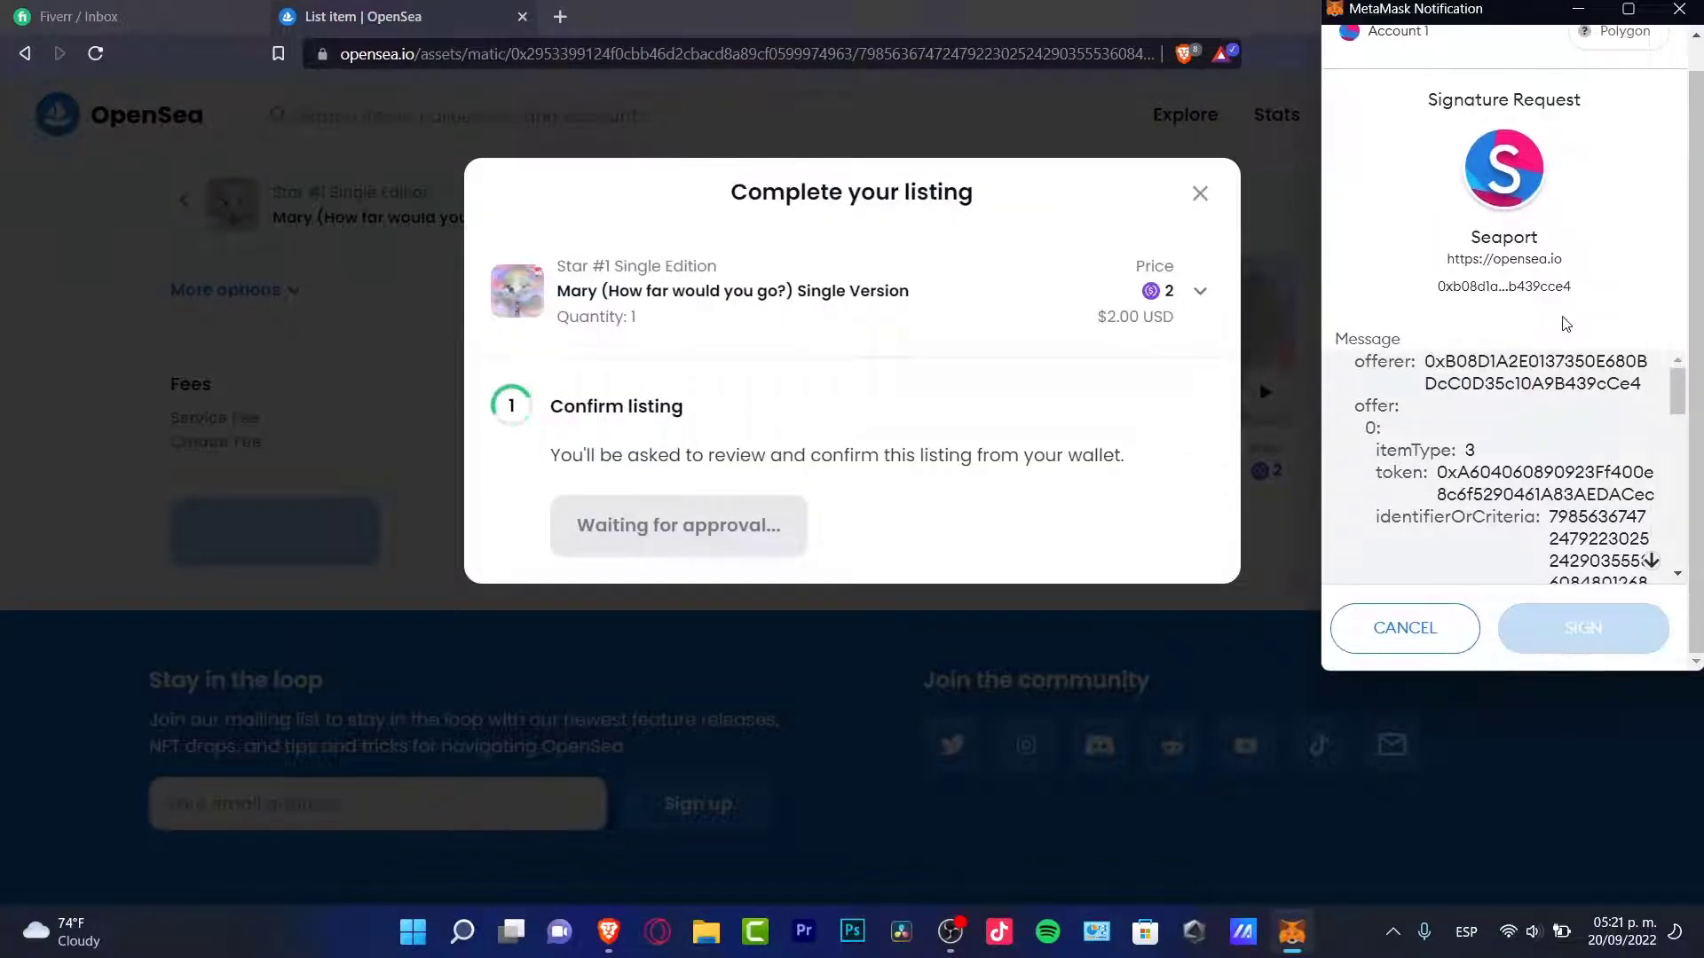
{"action": "scroll", "coordinate": [1561, 462], "scroll_direction": "down", "scroll_amount": 10}
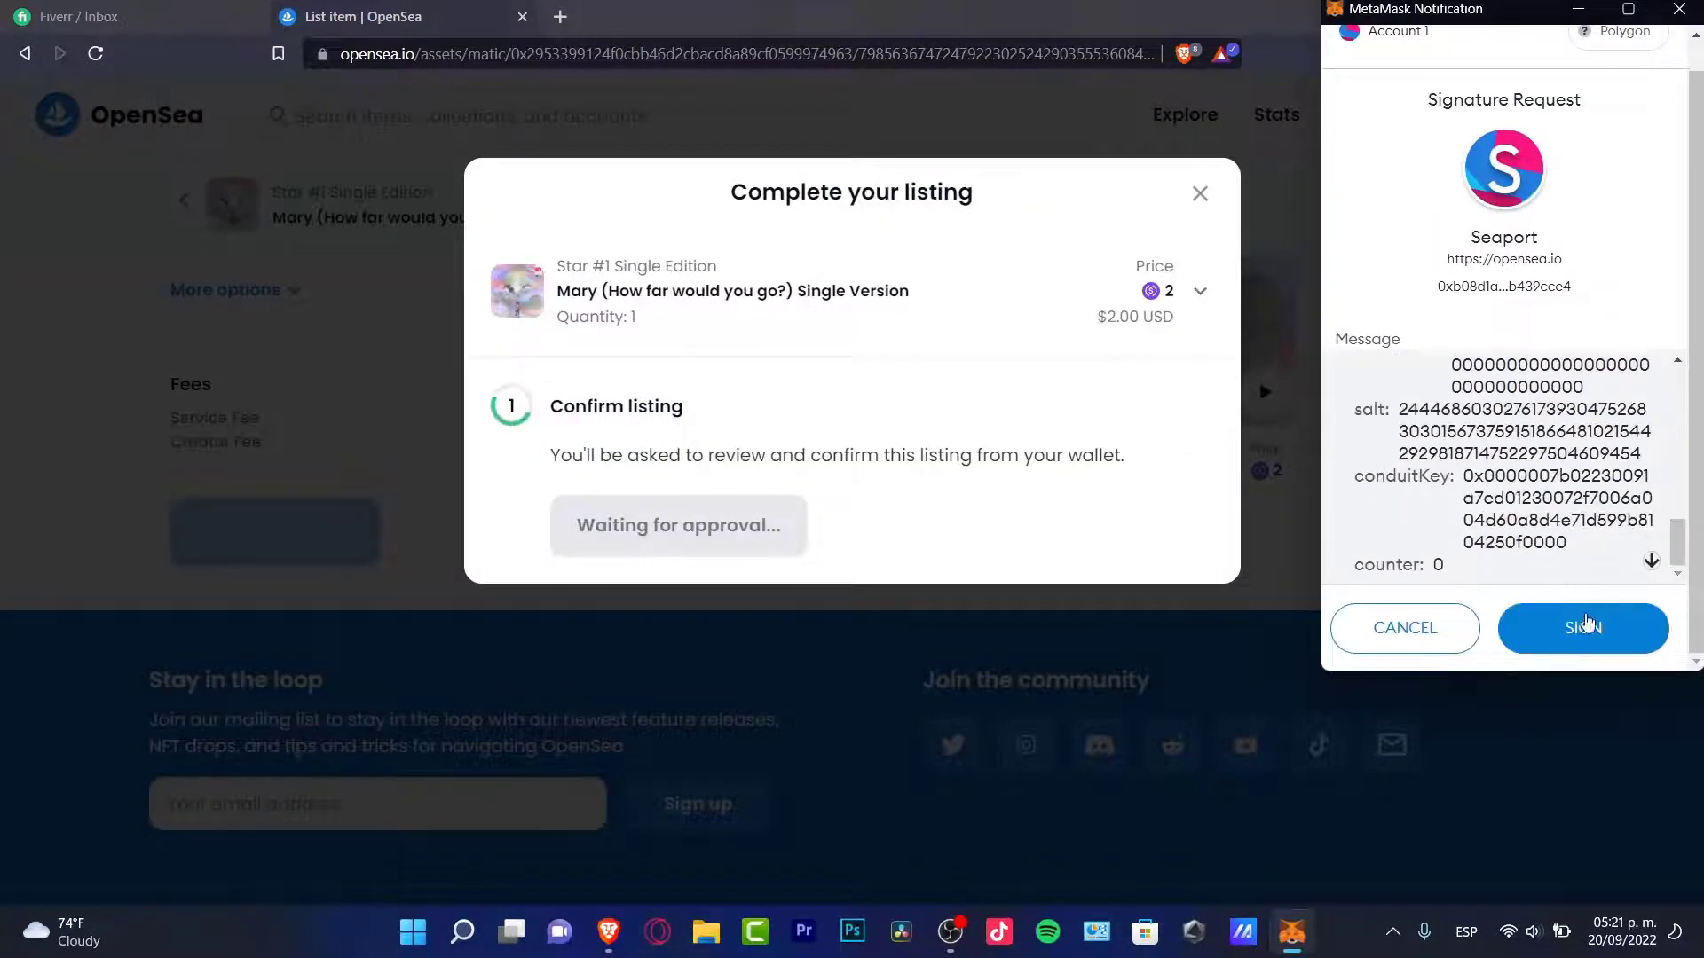
{"action": "left_click", "coordinate": [1585, 625]}
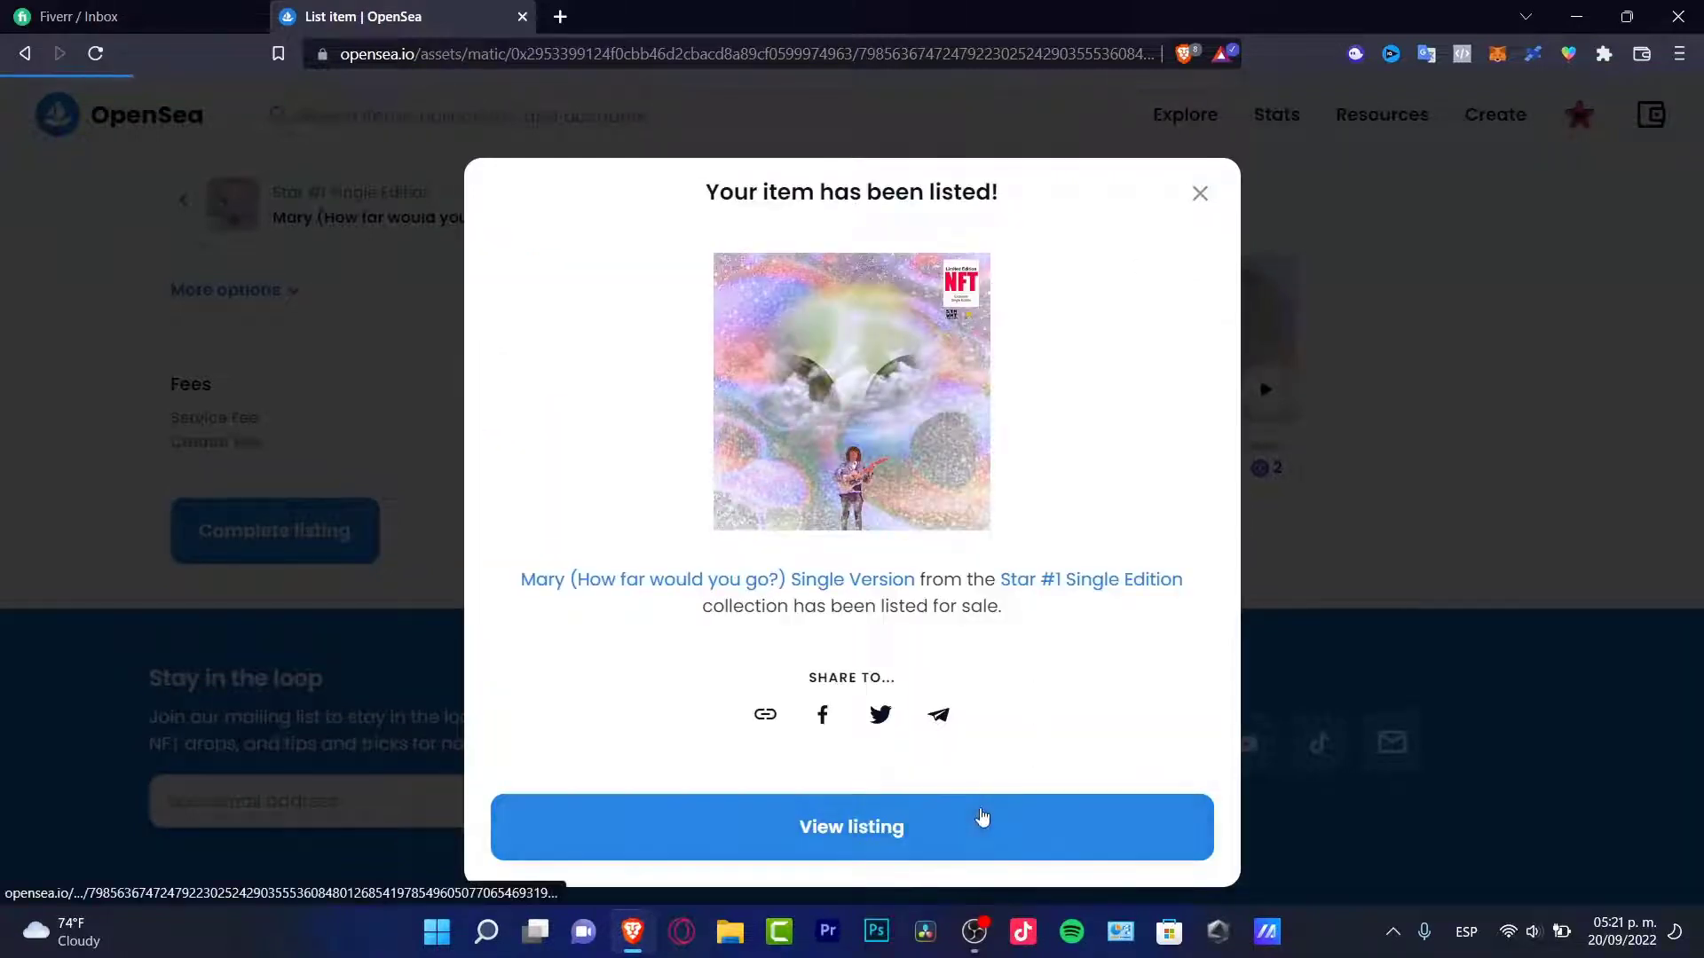
Open the newly listed item's page and expand its contract details.
{"action": "left_click", "coordinate": [980, 817]}
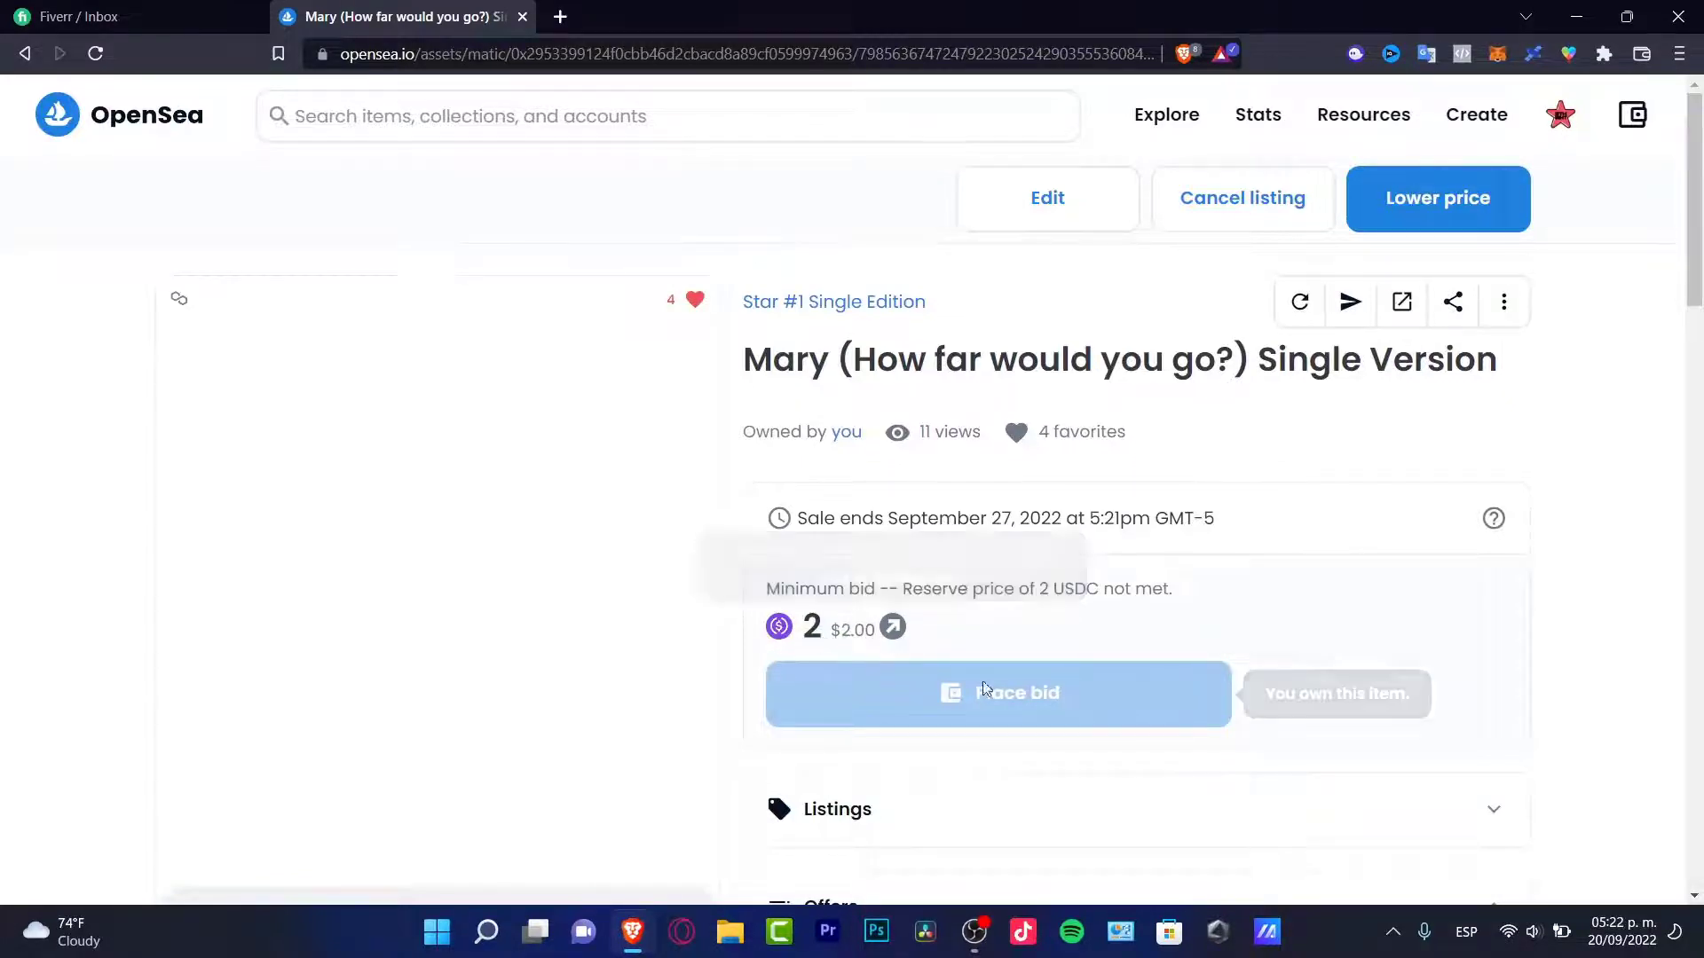
{"action": "scroll", "coordinate": [1186, 551], "scroll_direction": "down", "scroll_amount": 3}
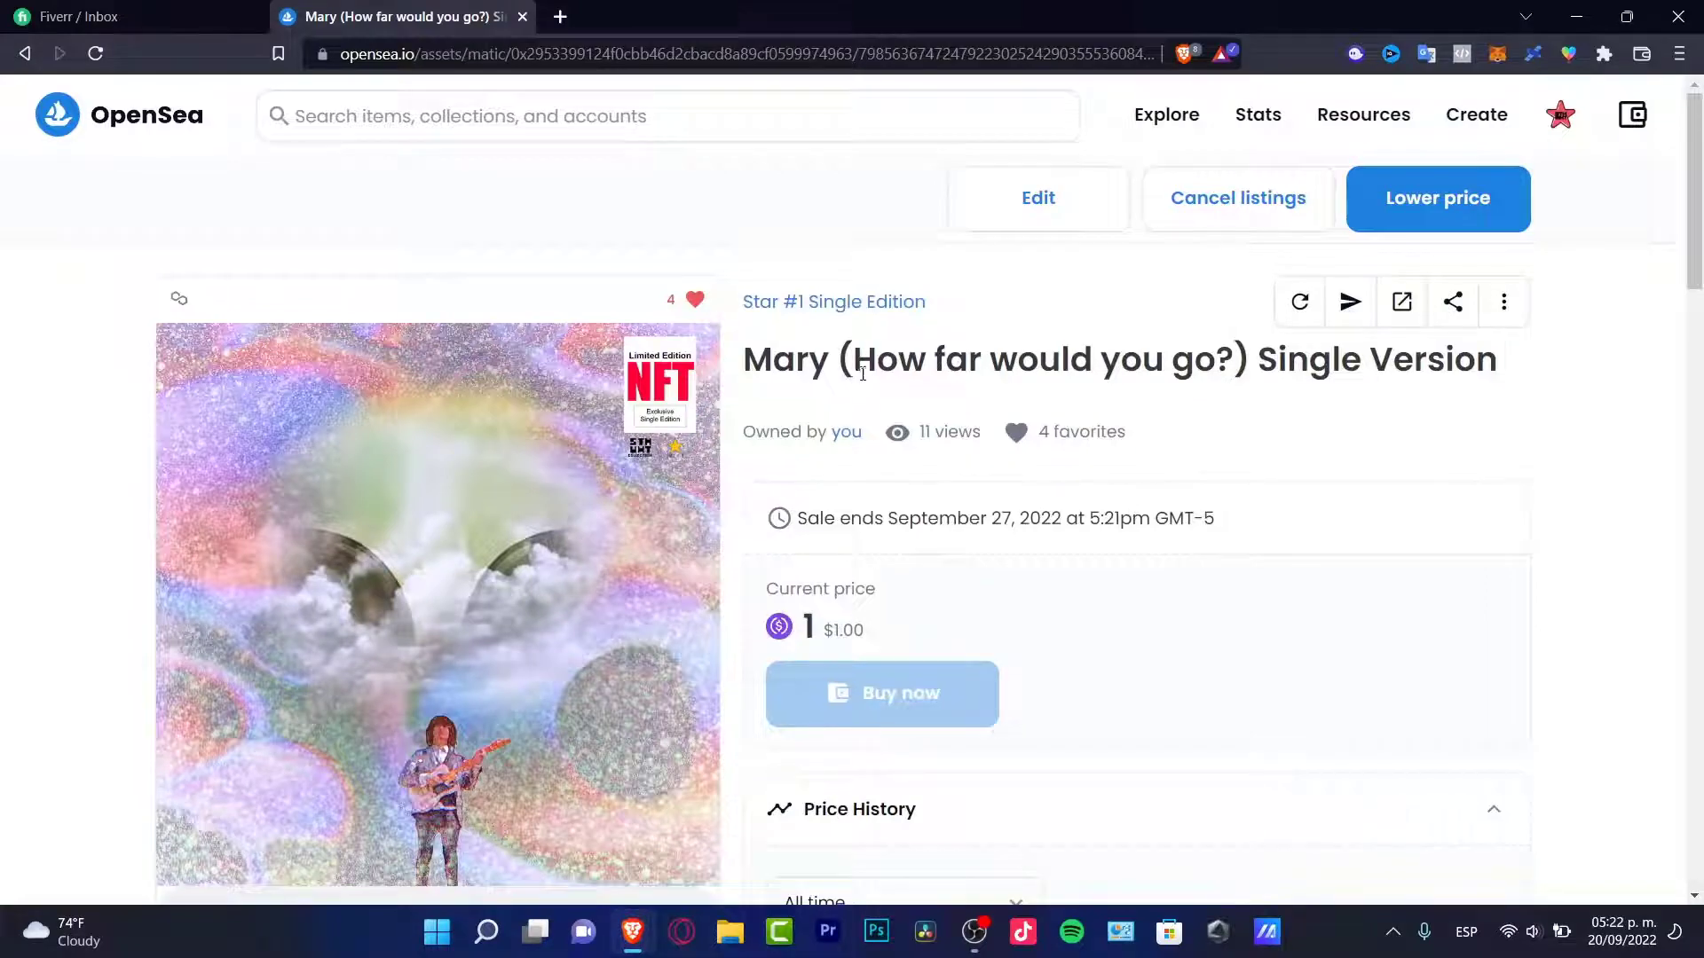
{"action": "scroll", "coordinate": [905, 413], "scroll_direction": "down", "scroll_amount": 6}
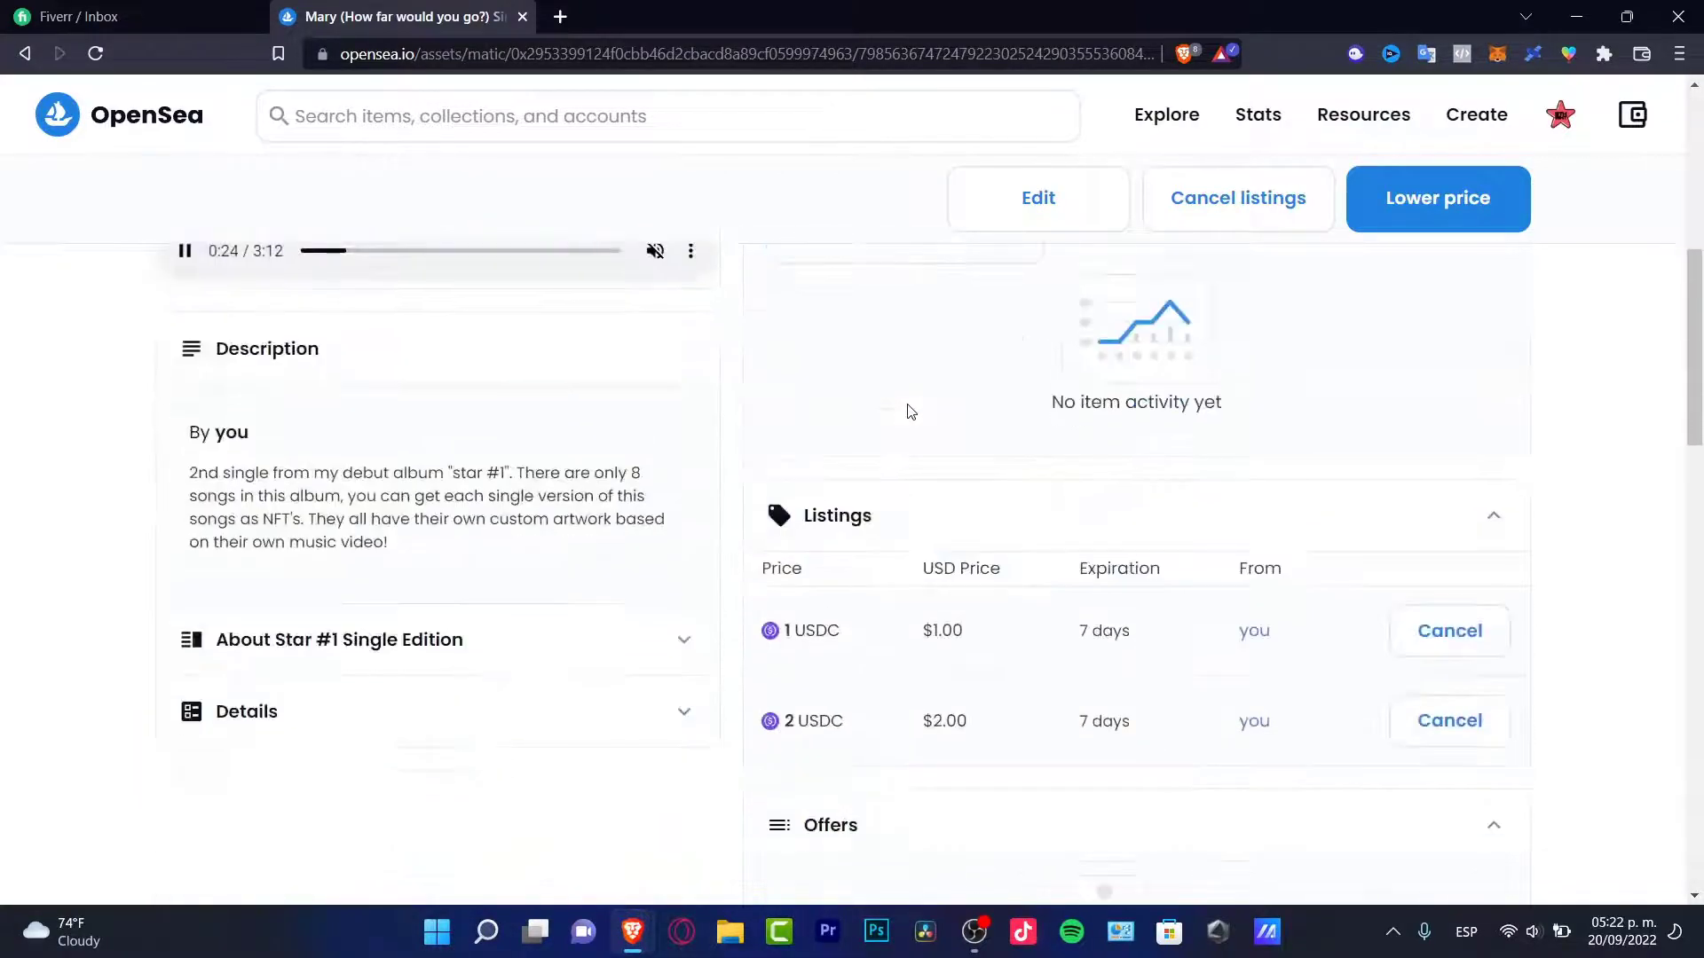
{"action": "left_click", "coordinate": [608, 696]}
{"action": "scroll", "coordinate": [470, 568], "scroll_direction": "down", "scroll_amount": 3}
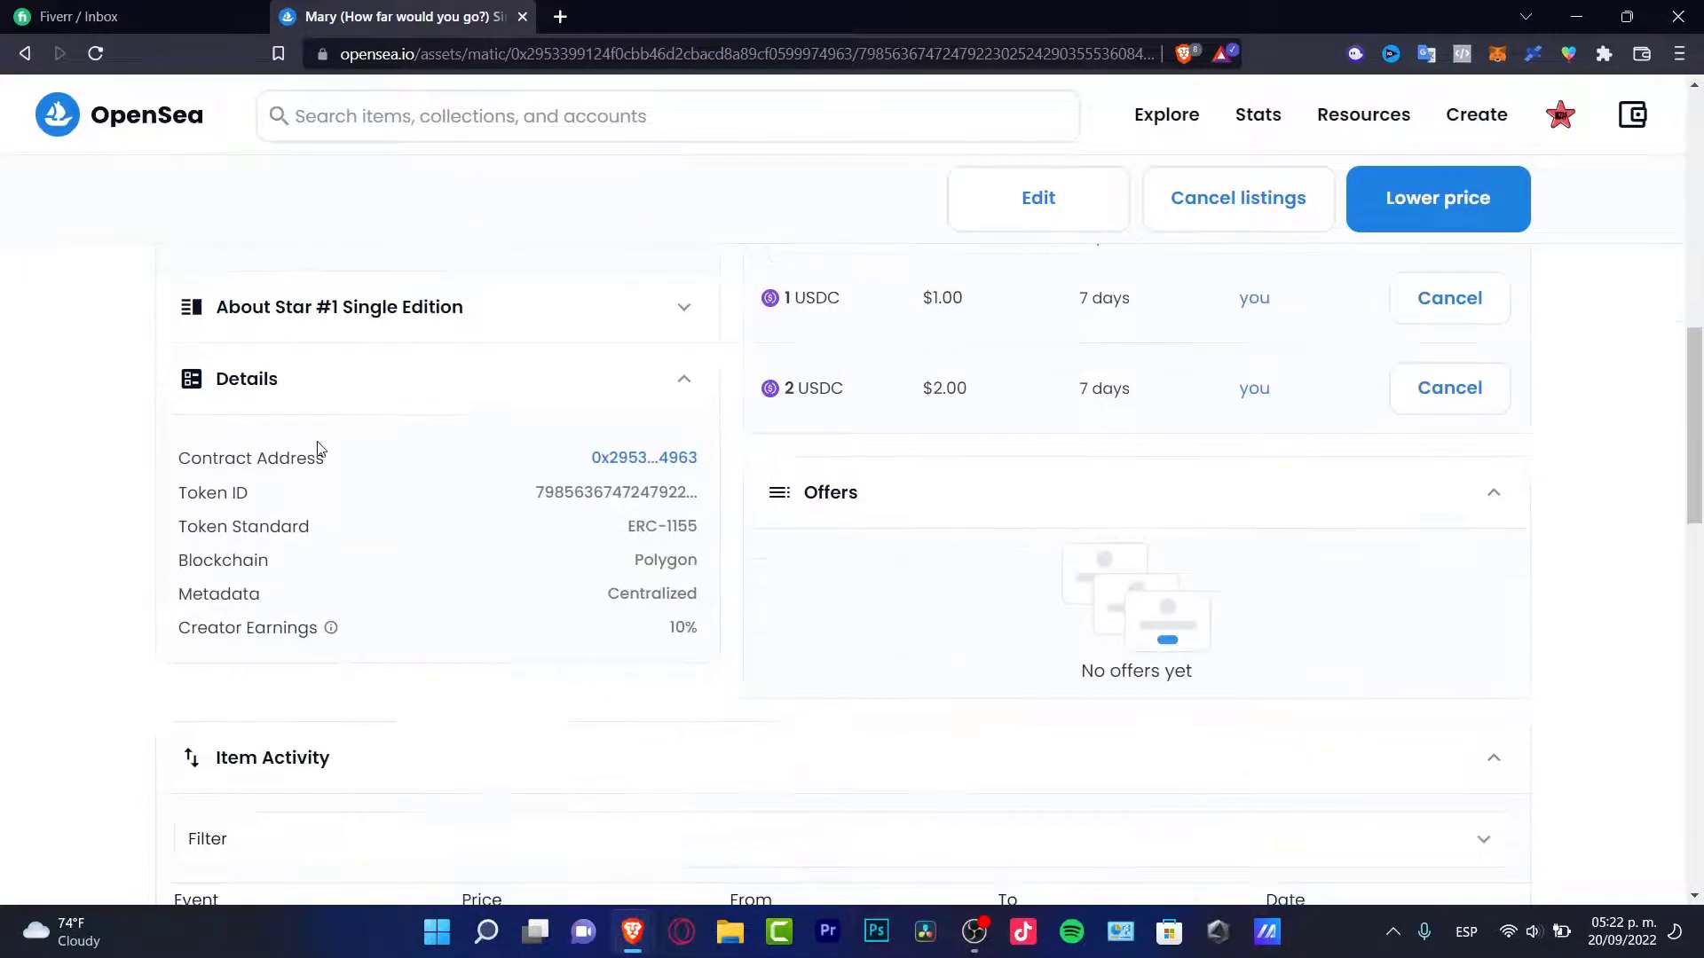
{"action": "left_click_drag", "start_coordinate": [336, 455], "coordinate": [589, 654]}
Review Item Activity, highlighting the newest 1 USDC listing, then scroll back up.
{"action": "scroll", "coordinate": [271, 477], "scroll_direction": "down", "scroll_amount": 3}
{"action": "scroll", "coordinate": [536, 704], "scroll_direction": "down", "scroll_amount": 3}
{"action": "scroll", "coordinate": [593, 558], "scroll_direction": "up", "scroll_amount": 3}
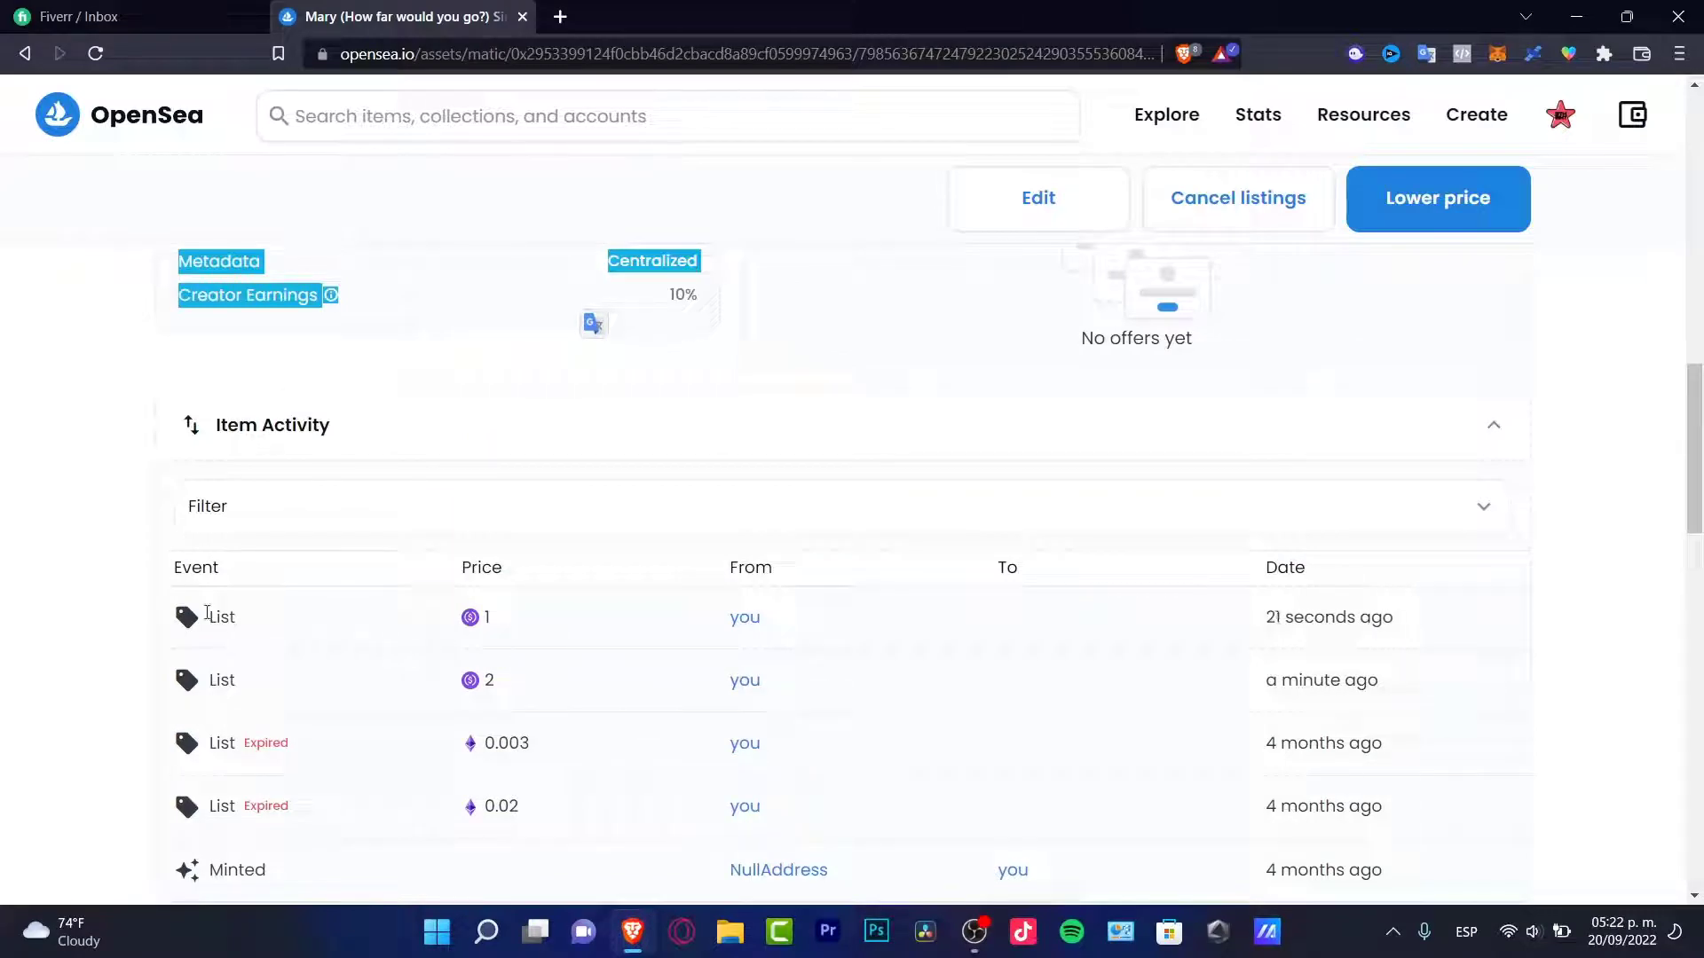
{"action": "double_click", "coordinate": [228, 616]}
{"action": "left_click_drag", "start_coordinate": [222, 617], "coordinate": [825, 624]}
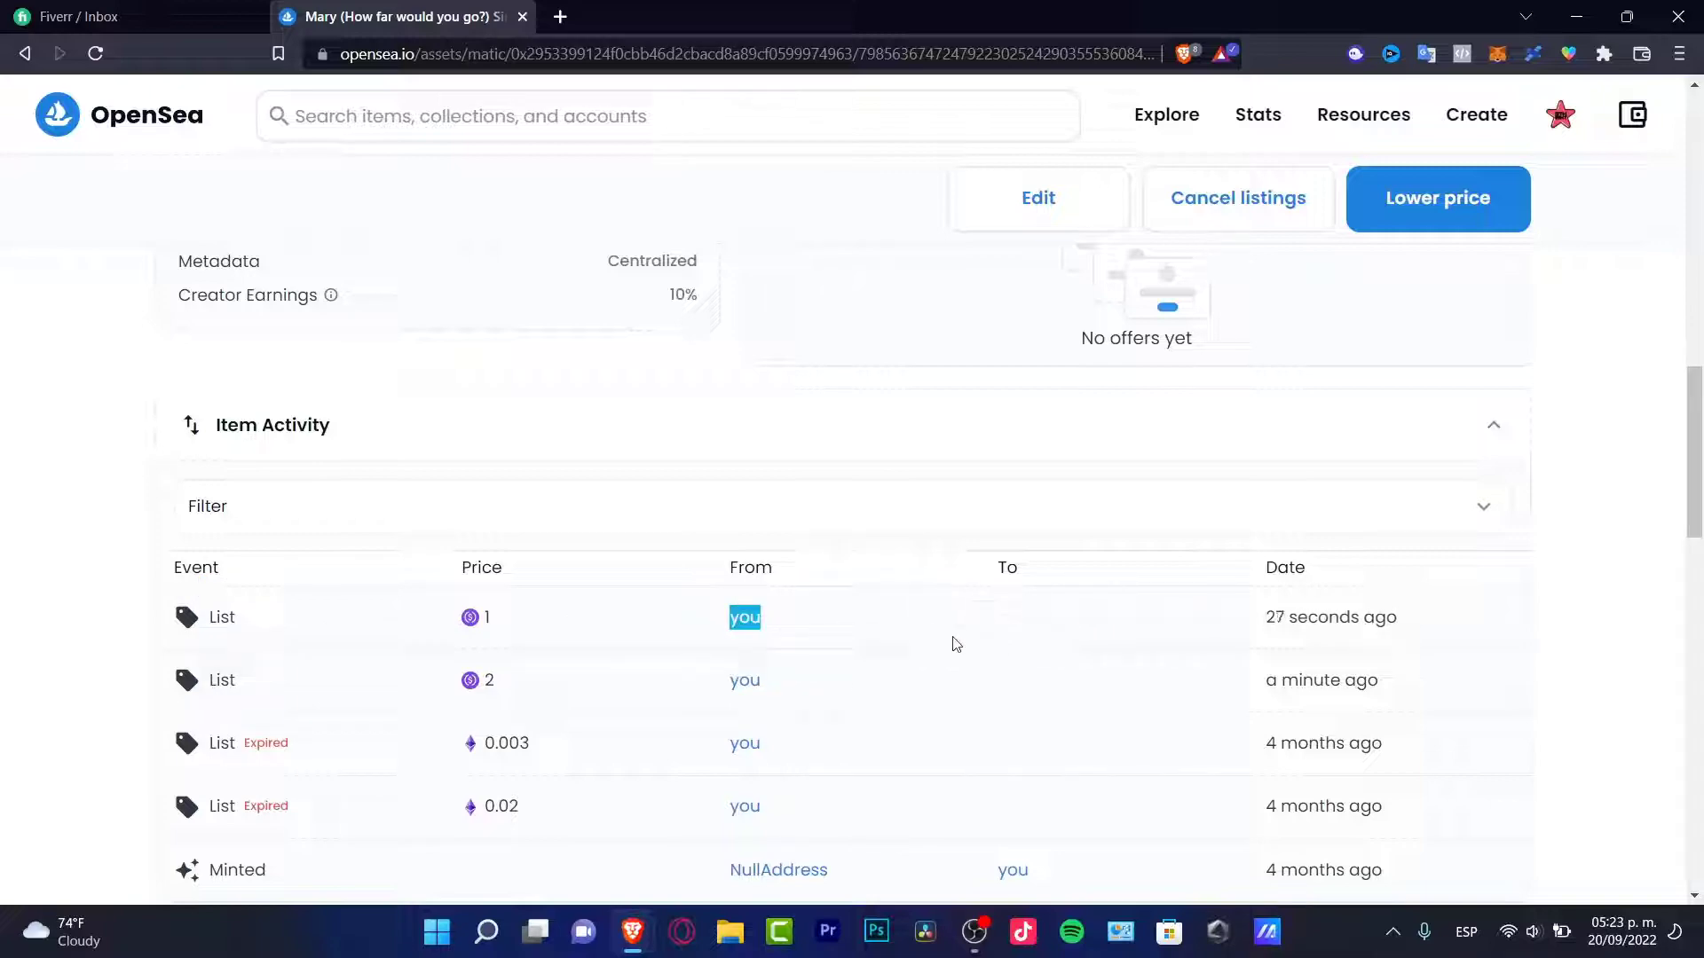
{"action": "scroll", "coordinate": [1074, 651], "scroll_direction": "up", "scroll_amount": 10}
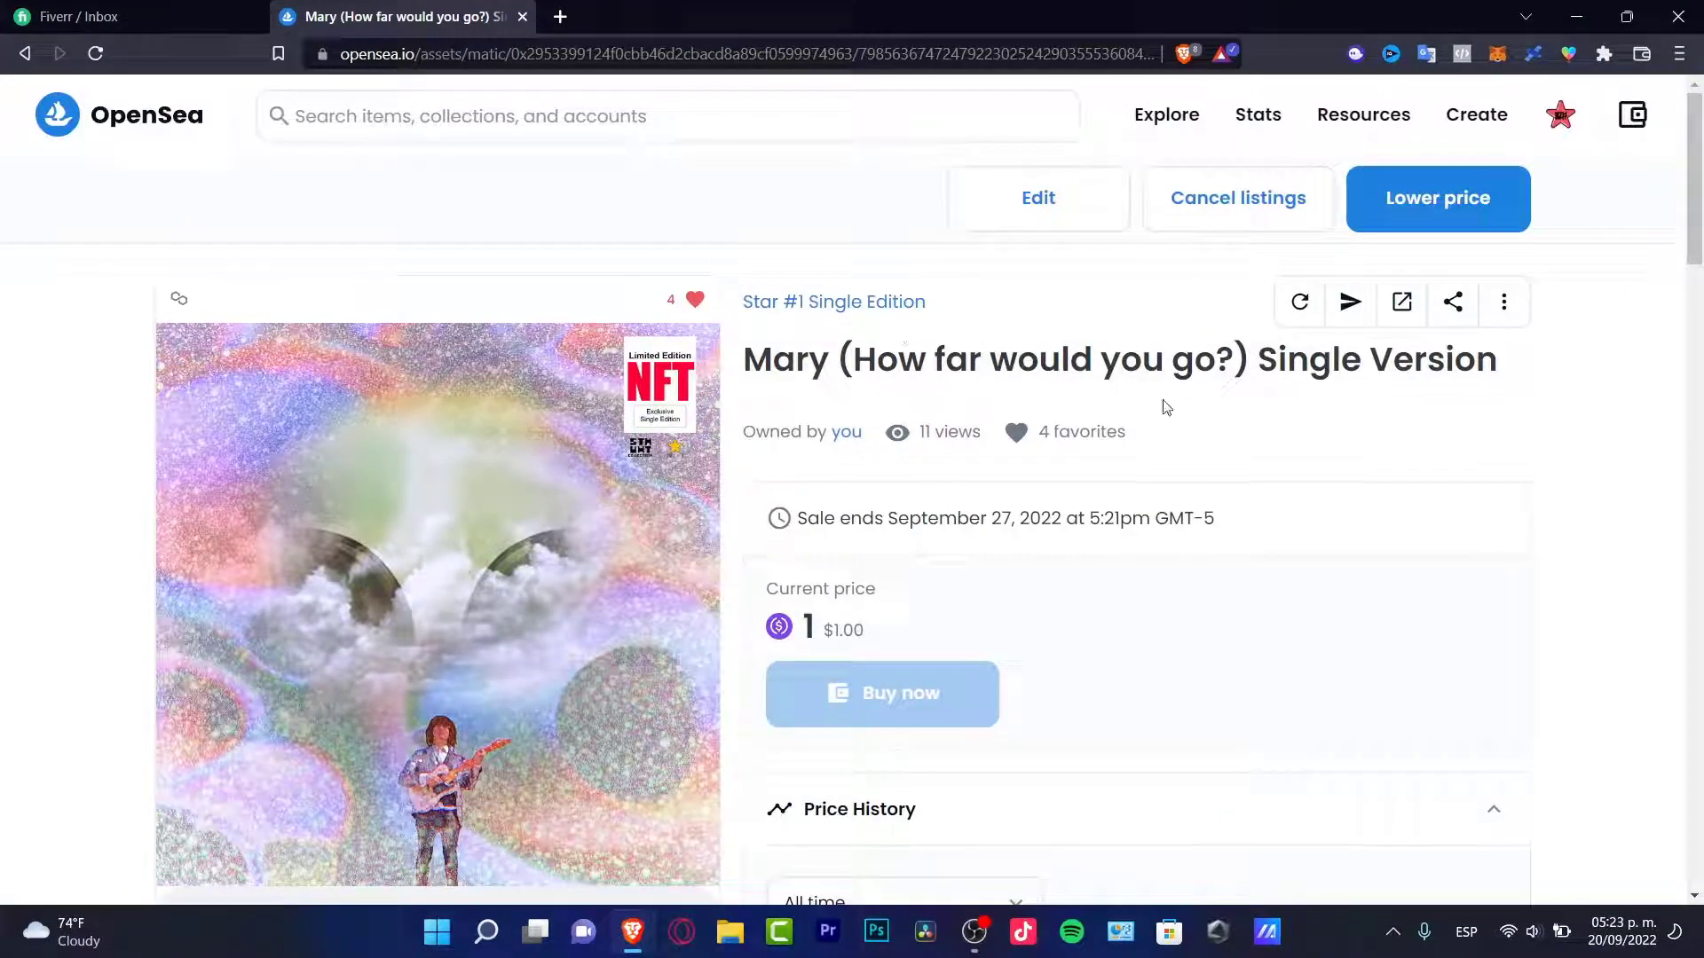
Go to the OpenSea profile and show the wallet balance of 1.9802 DAI ($1.98).
{"action": "mouse_move", "coordinate": [1559, 114]}
{"action": "left_click", "coordinate": [1516, 184]}
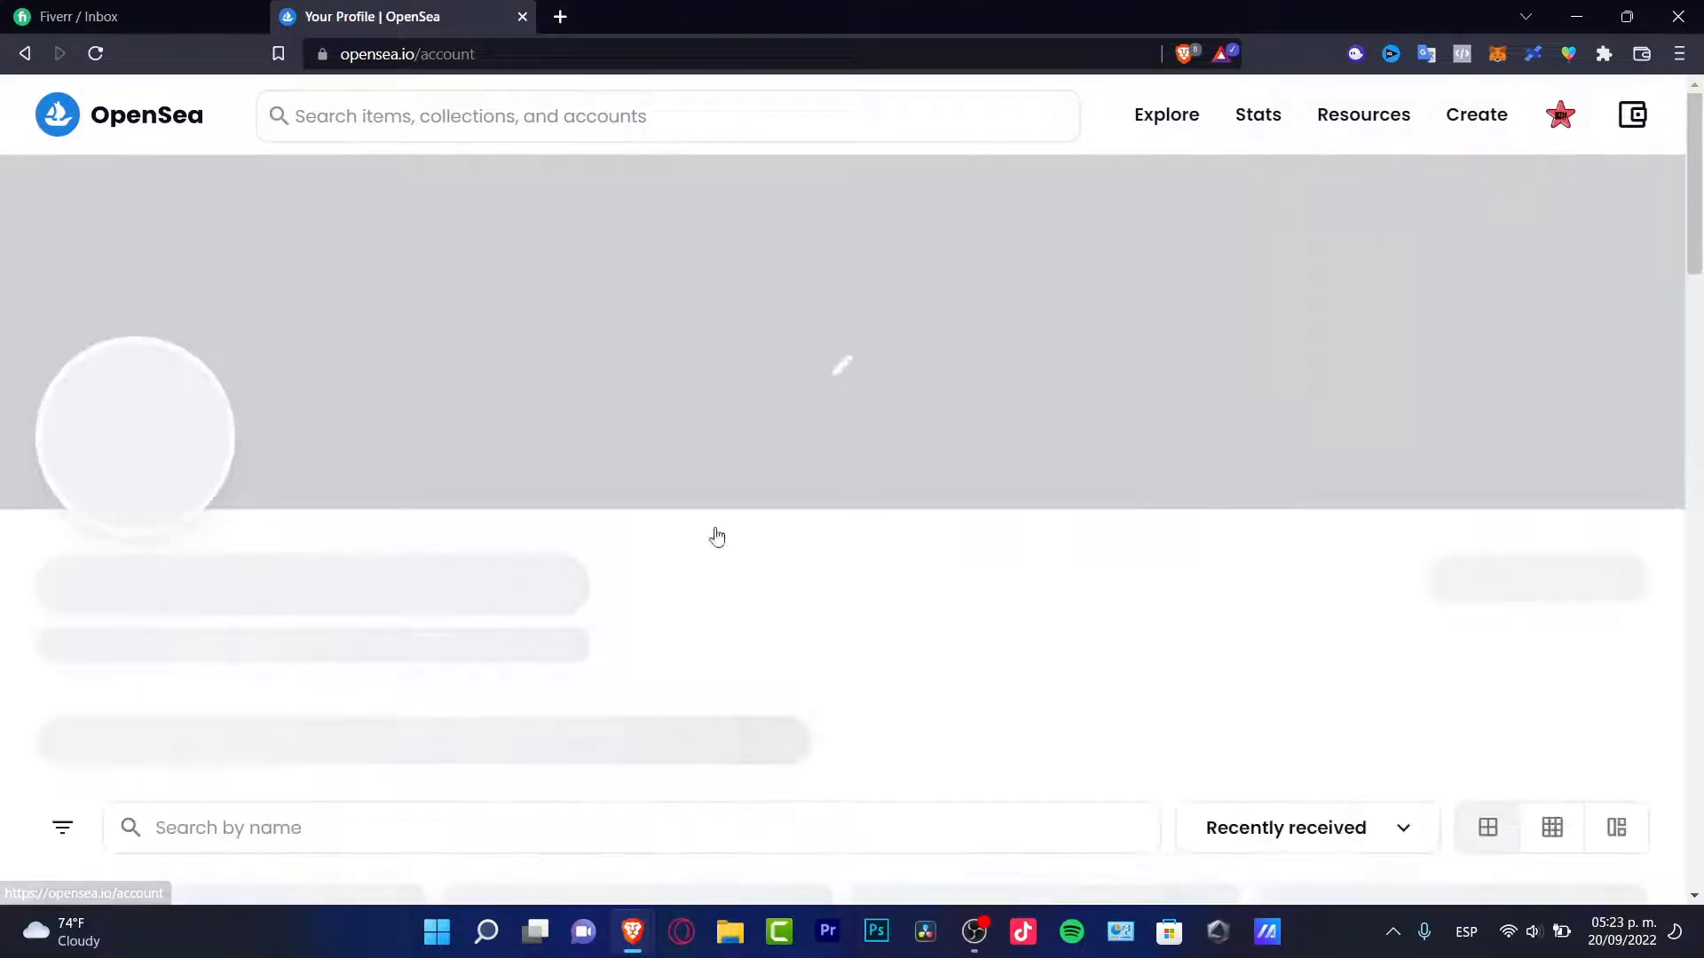
{"action": "scroll", "coordinate": [985, 632], "scroll_direction": "down", "scroll_amount": 4}
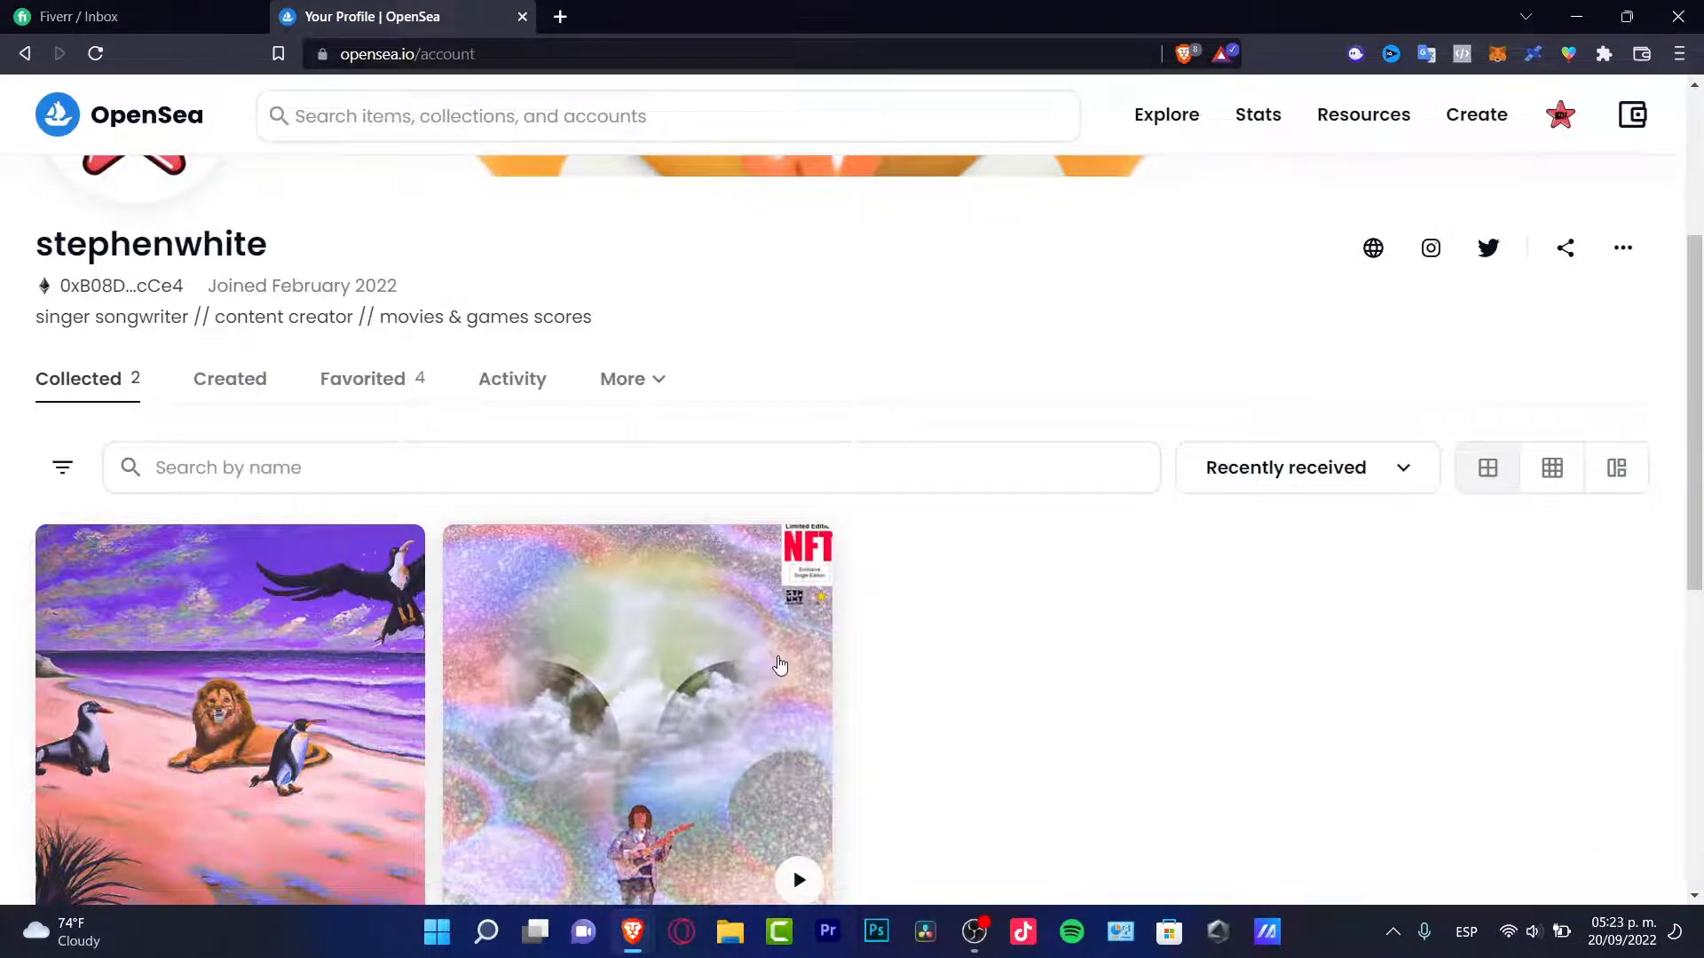
{"action": "scroll", "coordinate": [621, 710], "scroll_direction": "down", "scroll_amount": 4}
{"action": "scroll", "coordinate": [494, 362], "scroll_direction": "up", "scroll_amount": 4}
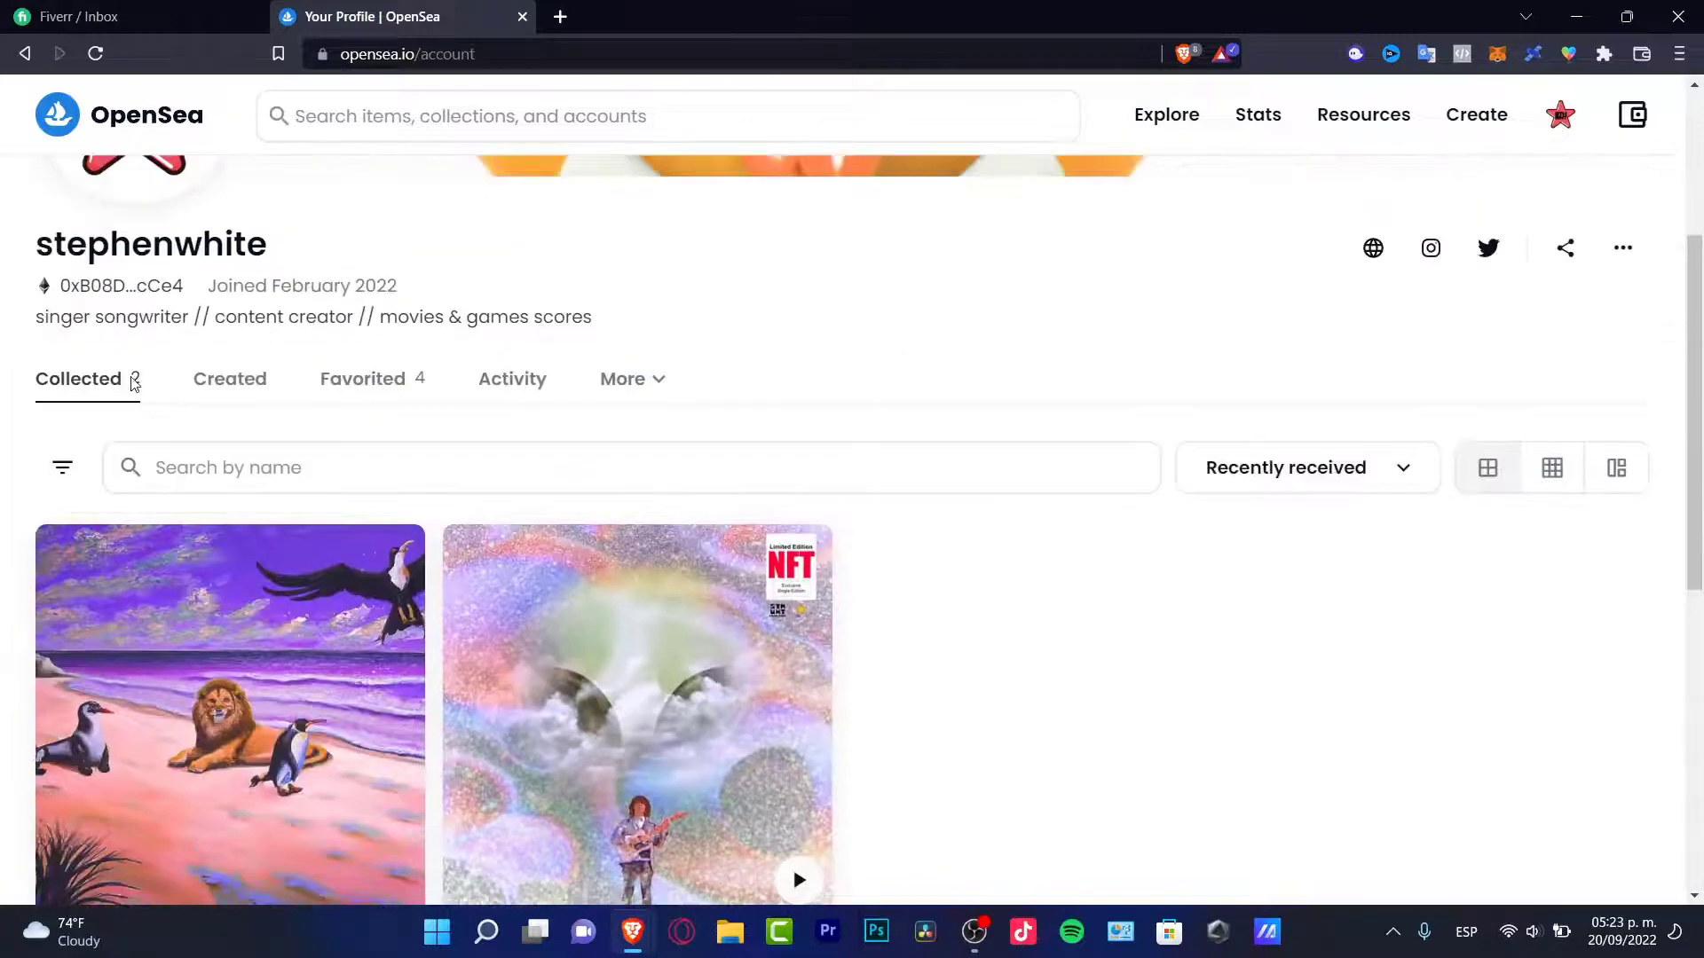
{"action": "left_click", "coordinate": [1652, 130]}
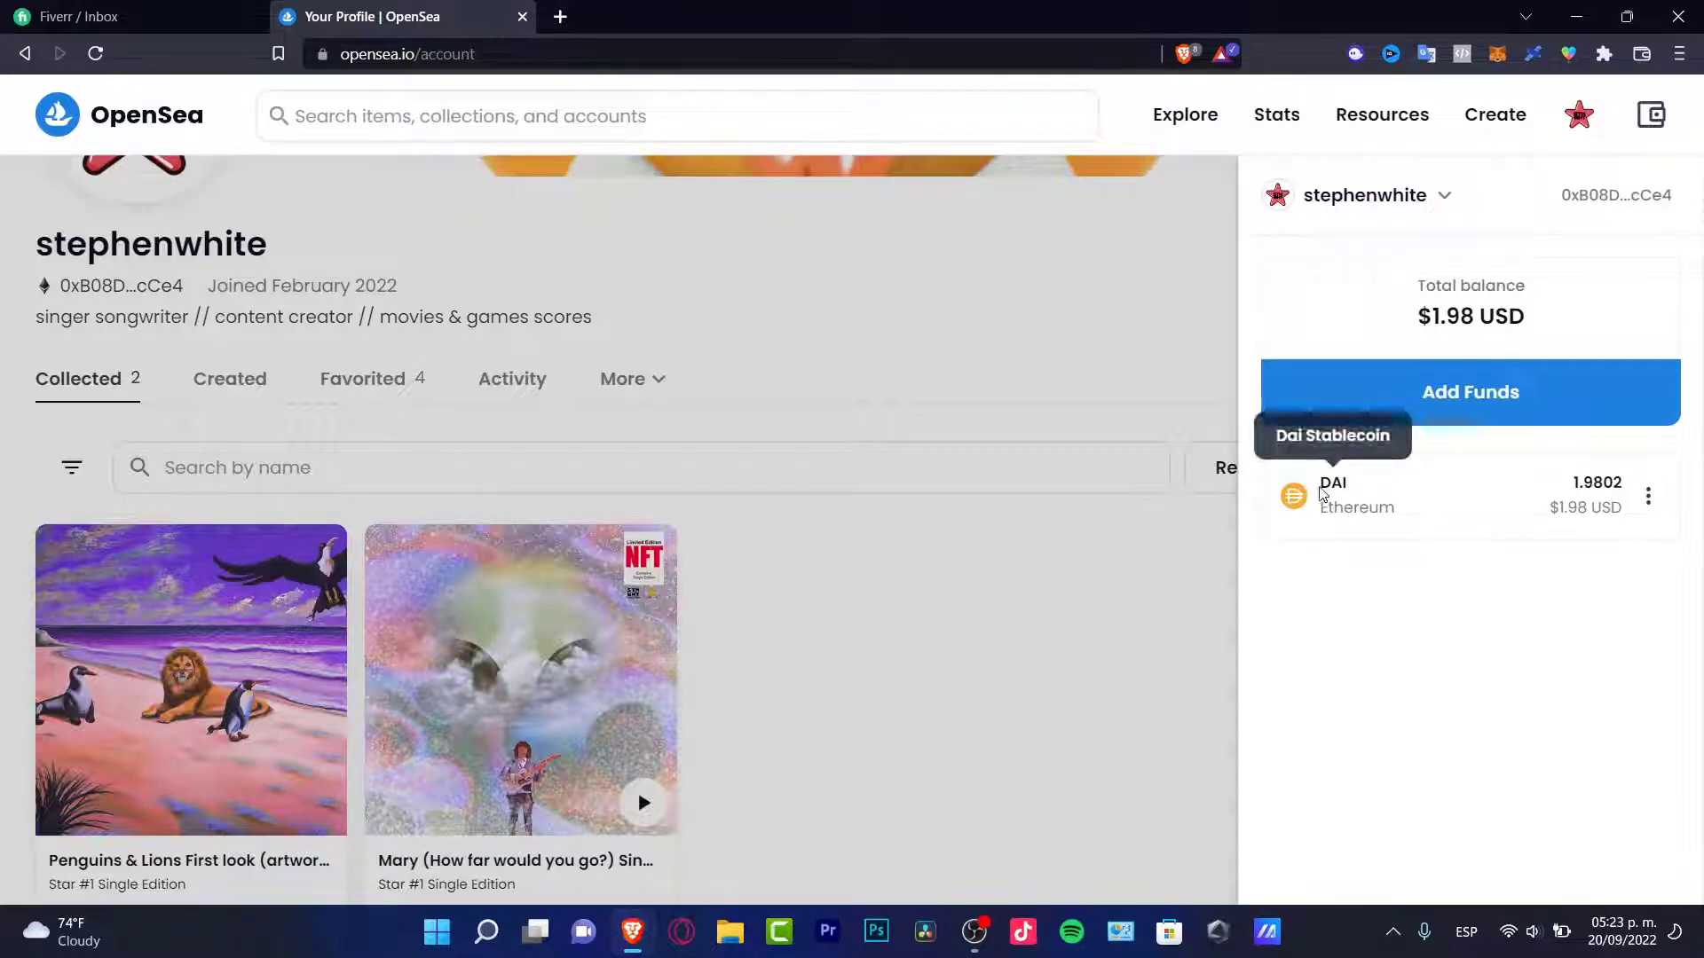
Highlight the DAI on Ethereum entry and check its greyed-out Bridge to Polygon option.
{"action": "left_click_drag", "start_coordinate": [1322, 494], "coordinate": [1396, 519]}
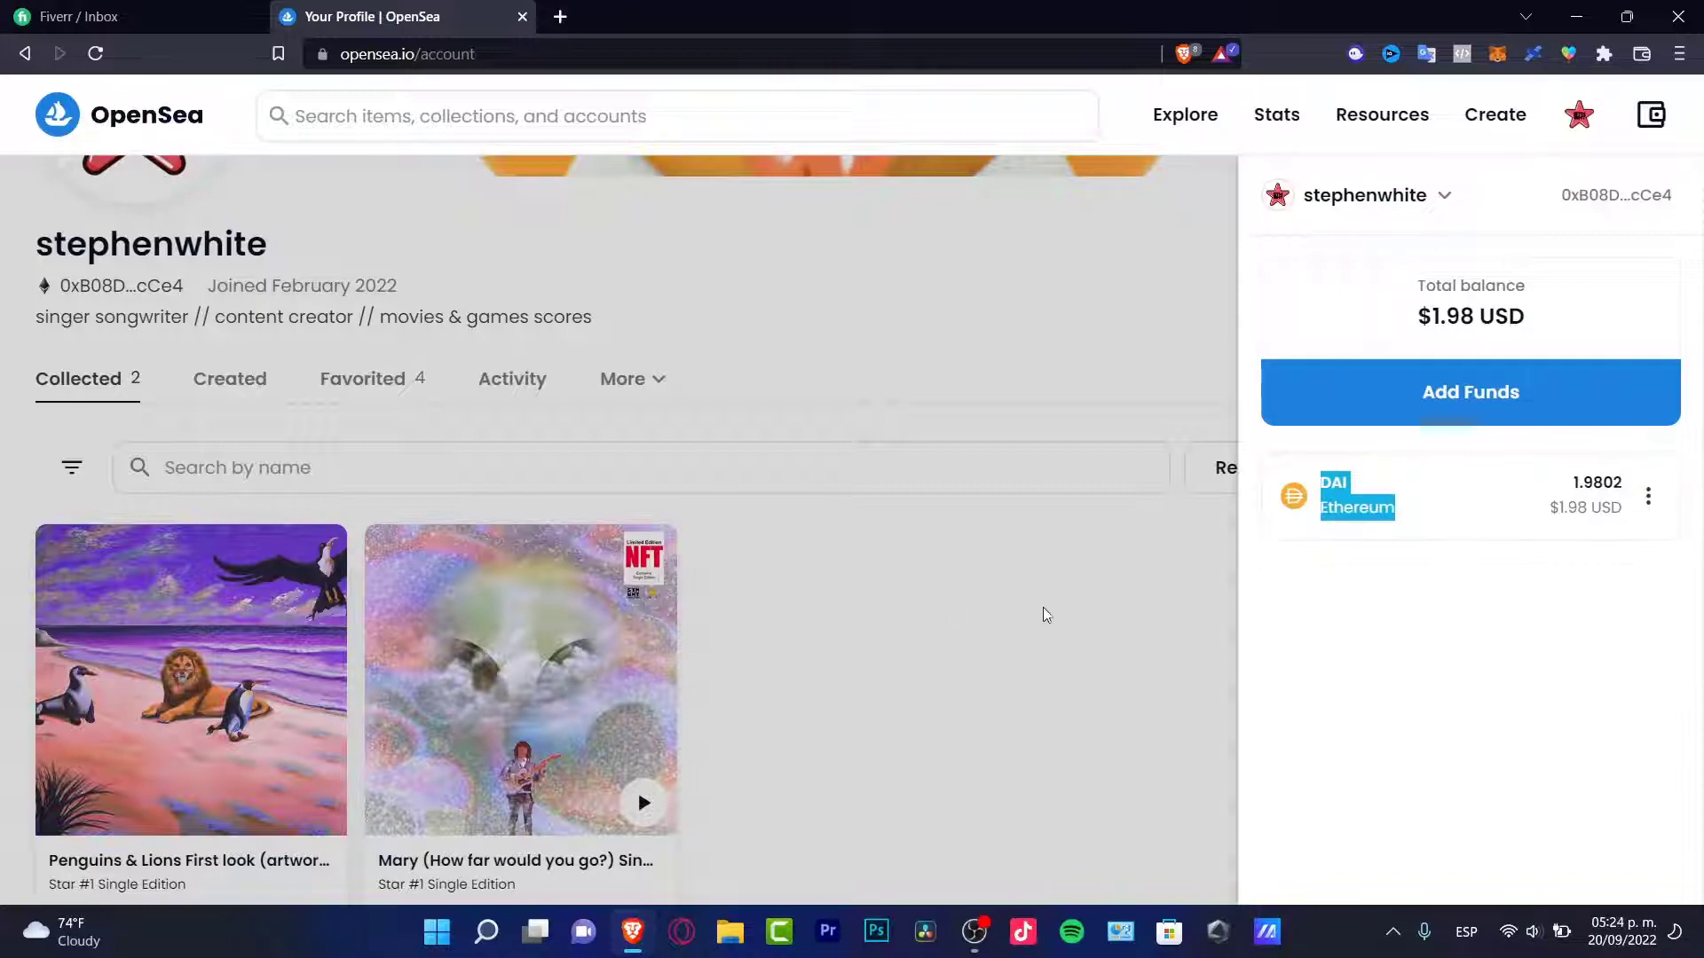
{"action": "left_click", "coordinate": [1265, 539]}
{"action": "left_click_drag", "start_coordinate": [1427, 506], "coordinate": [1296, 476]}
{"action": "left_click", "coordinate": [1649, 500]}
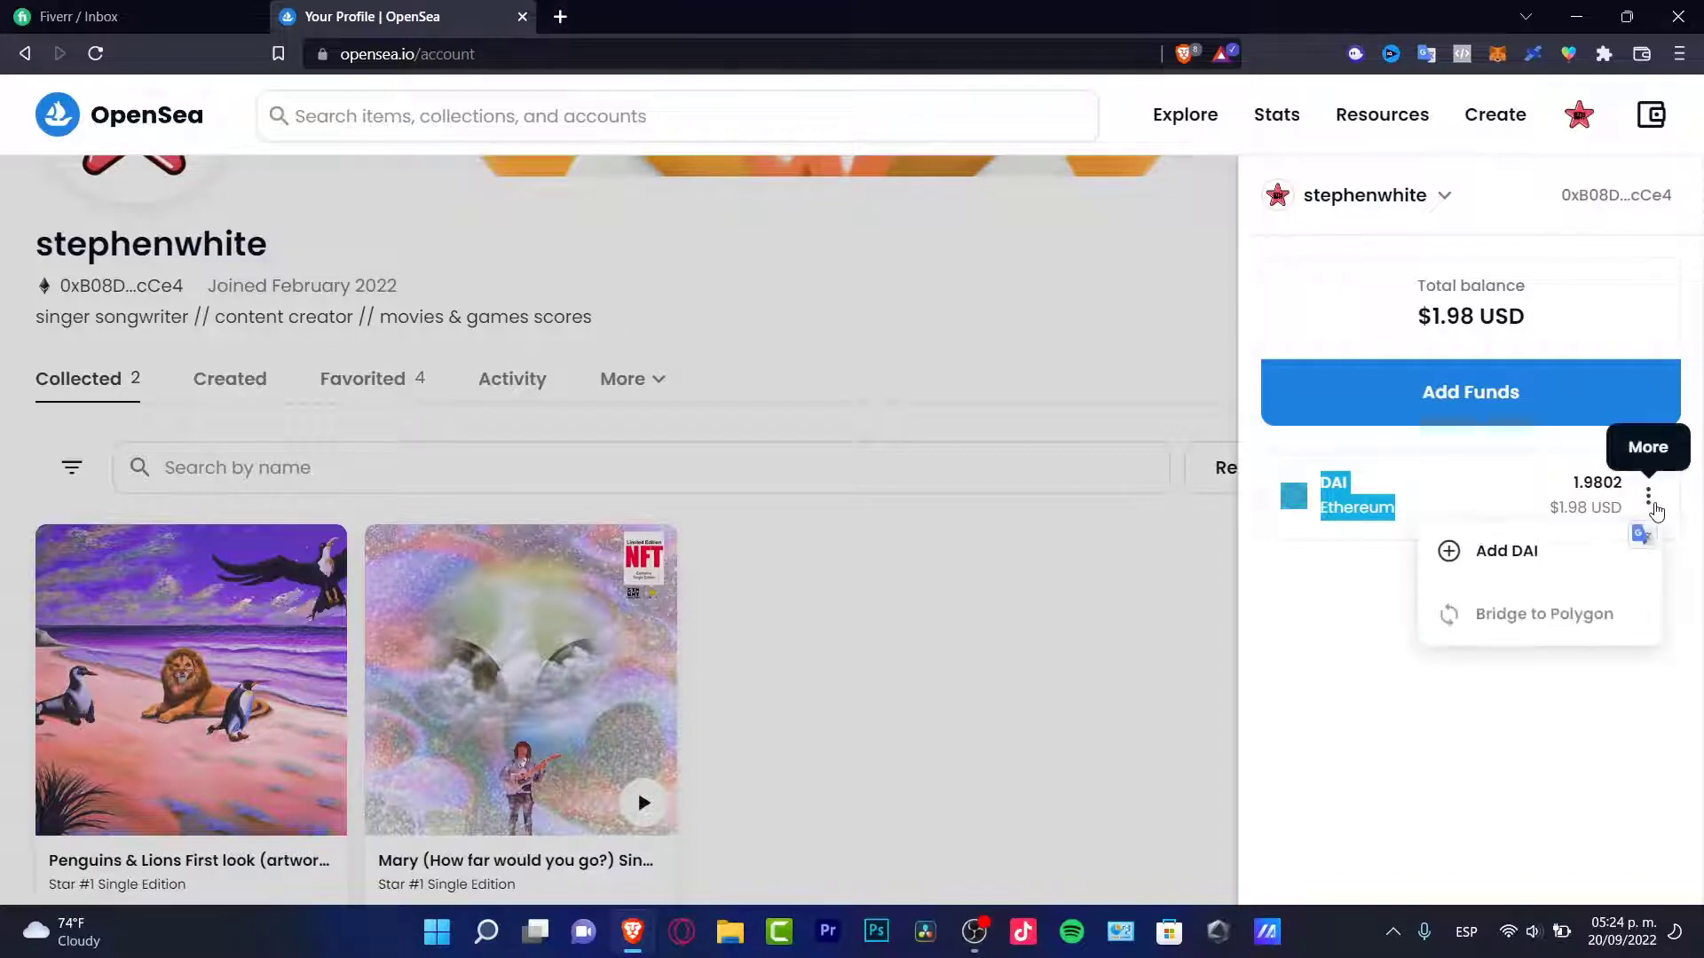
{"action": "mouse_move", "coordinate": [1570, 614]}
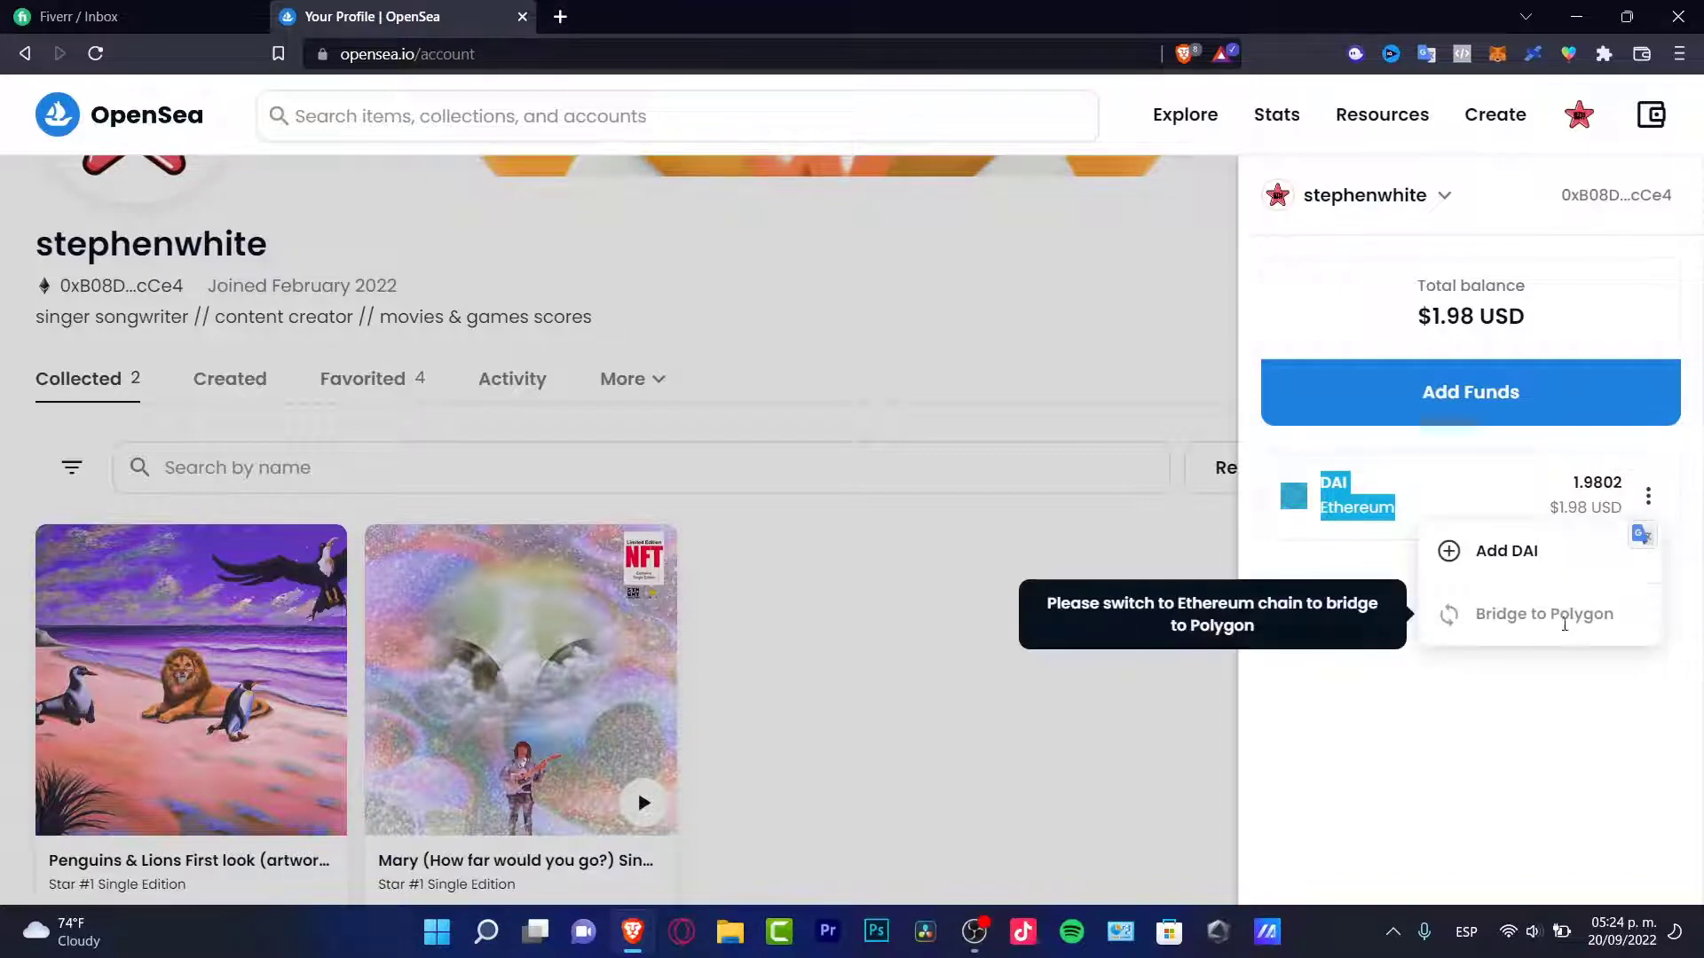
Switch the MetaMask network to Ethereum Mainnet.
{"action": "left_click", "coordinate": [1497, 54]}
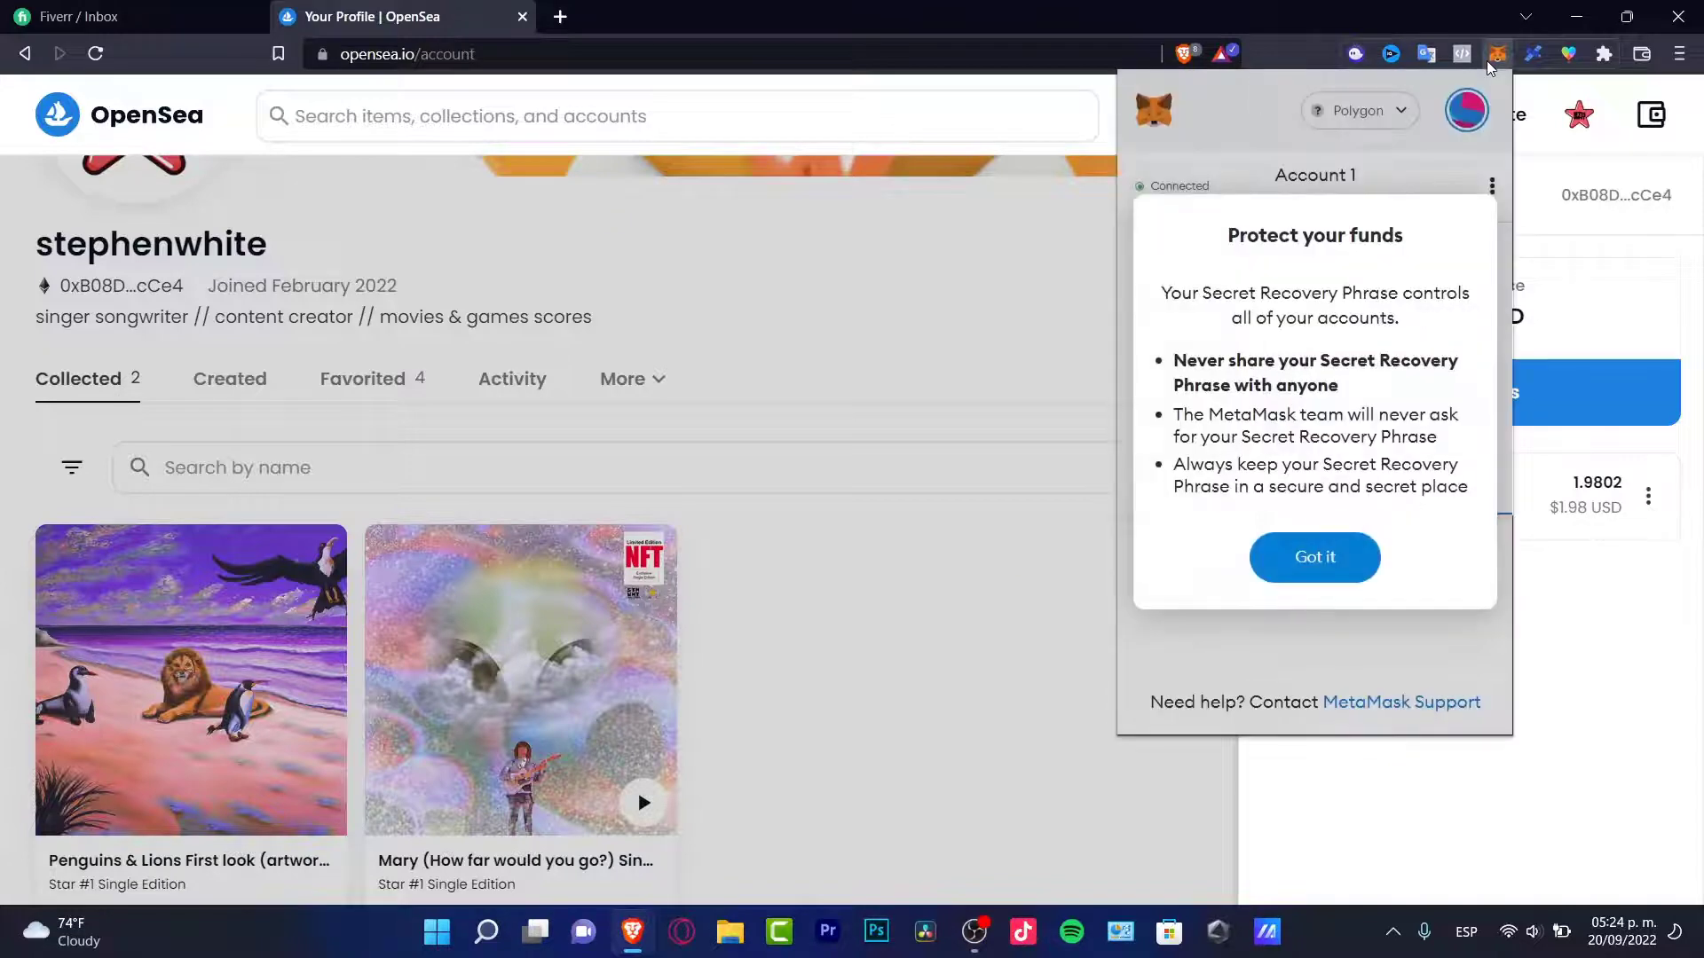
{"action": "left_click", "coordinate": [1344, 568]}
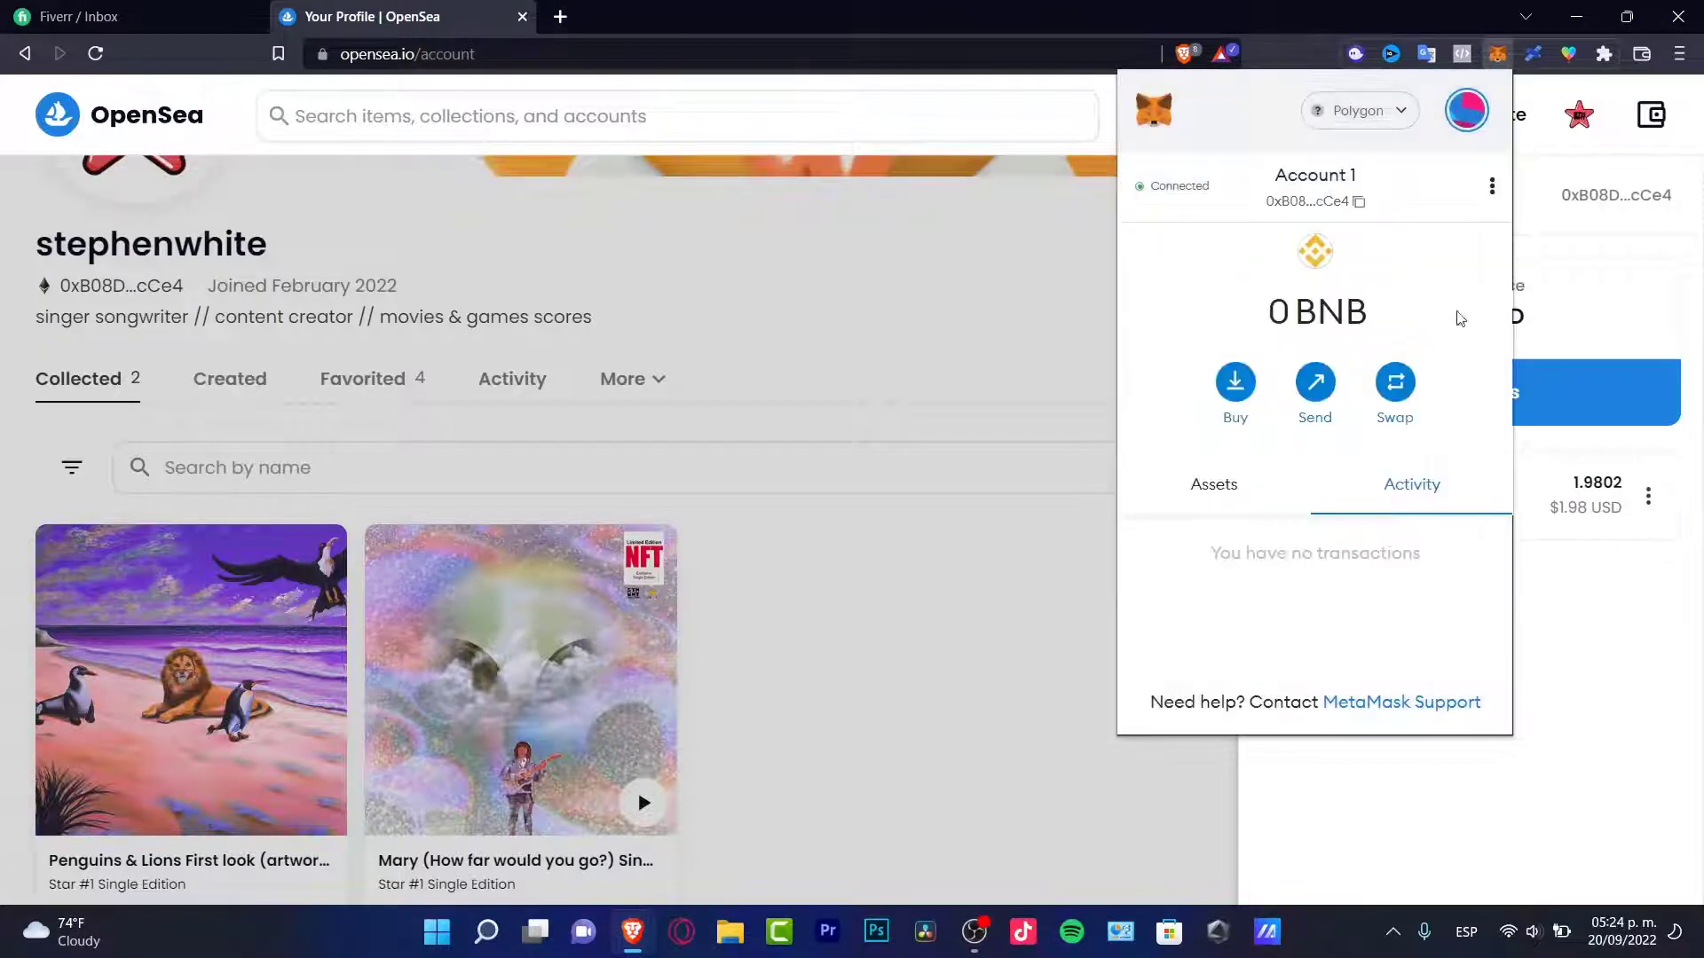
{"action": "left_click", "coordinate": [1381, 119]}
{"action": "left_click", "coordinate": [1326, 270]}
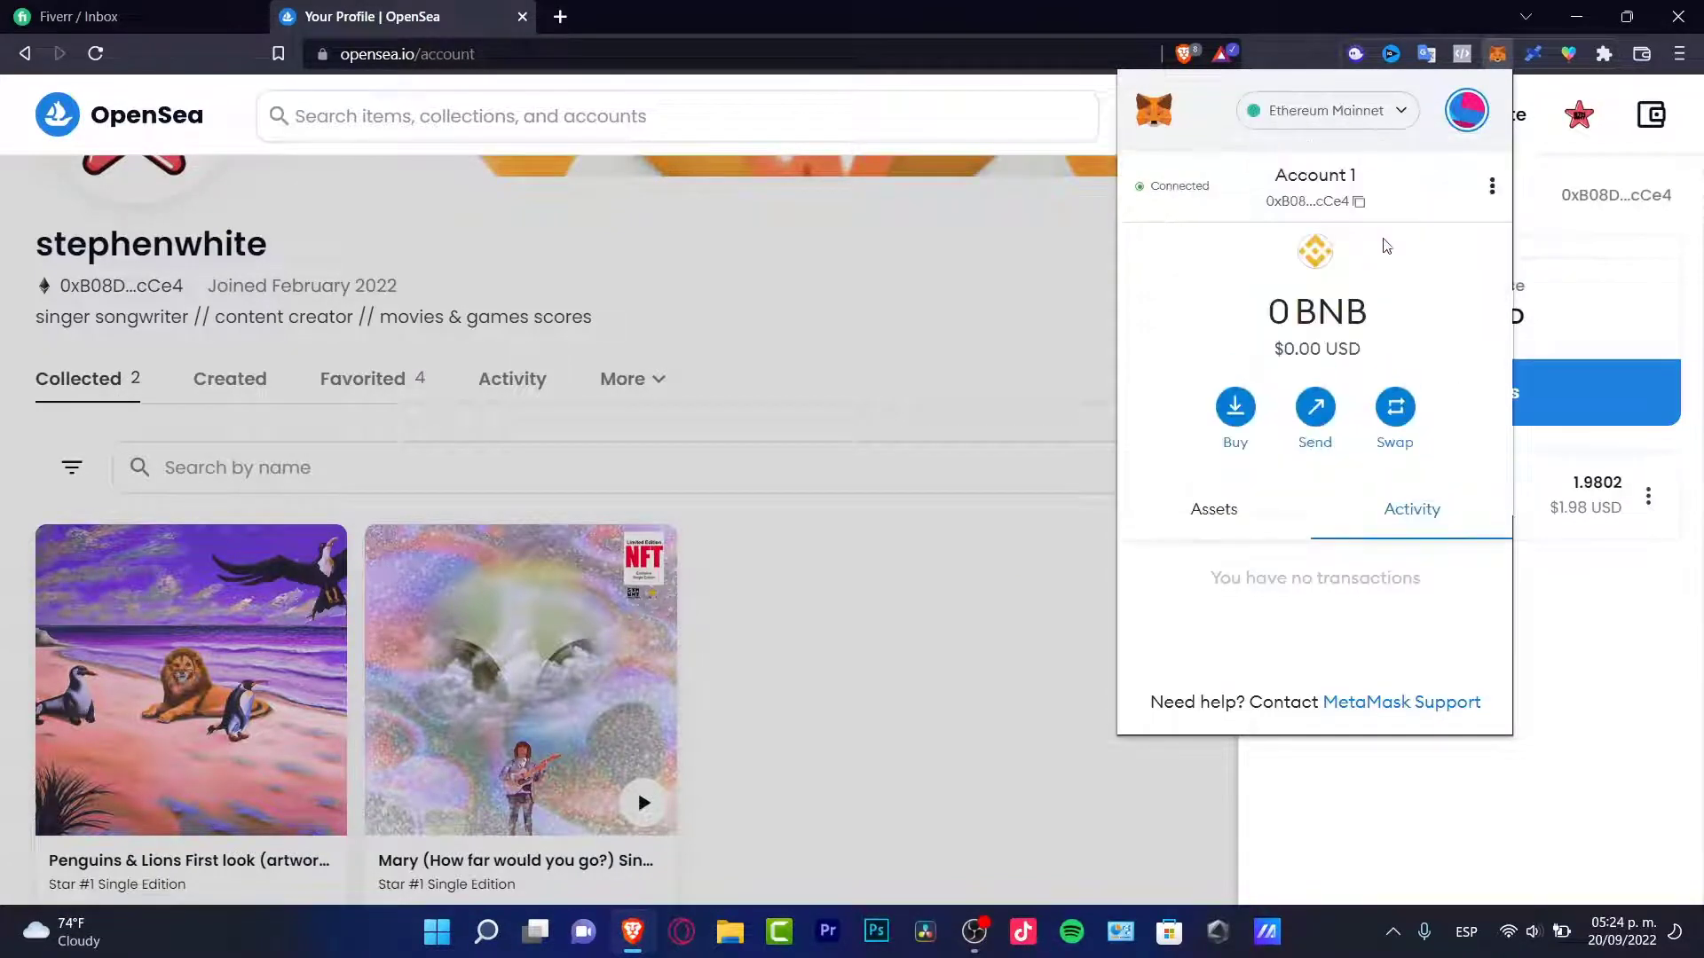
{"action": "left_click", "coordinate": [1550, 252]}
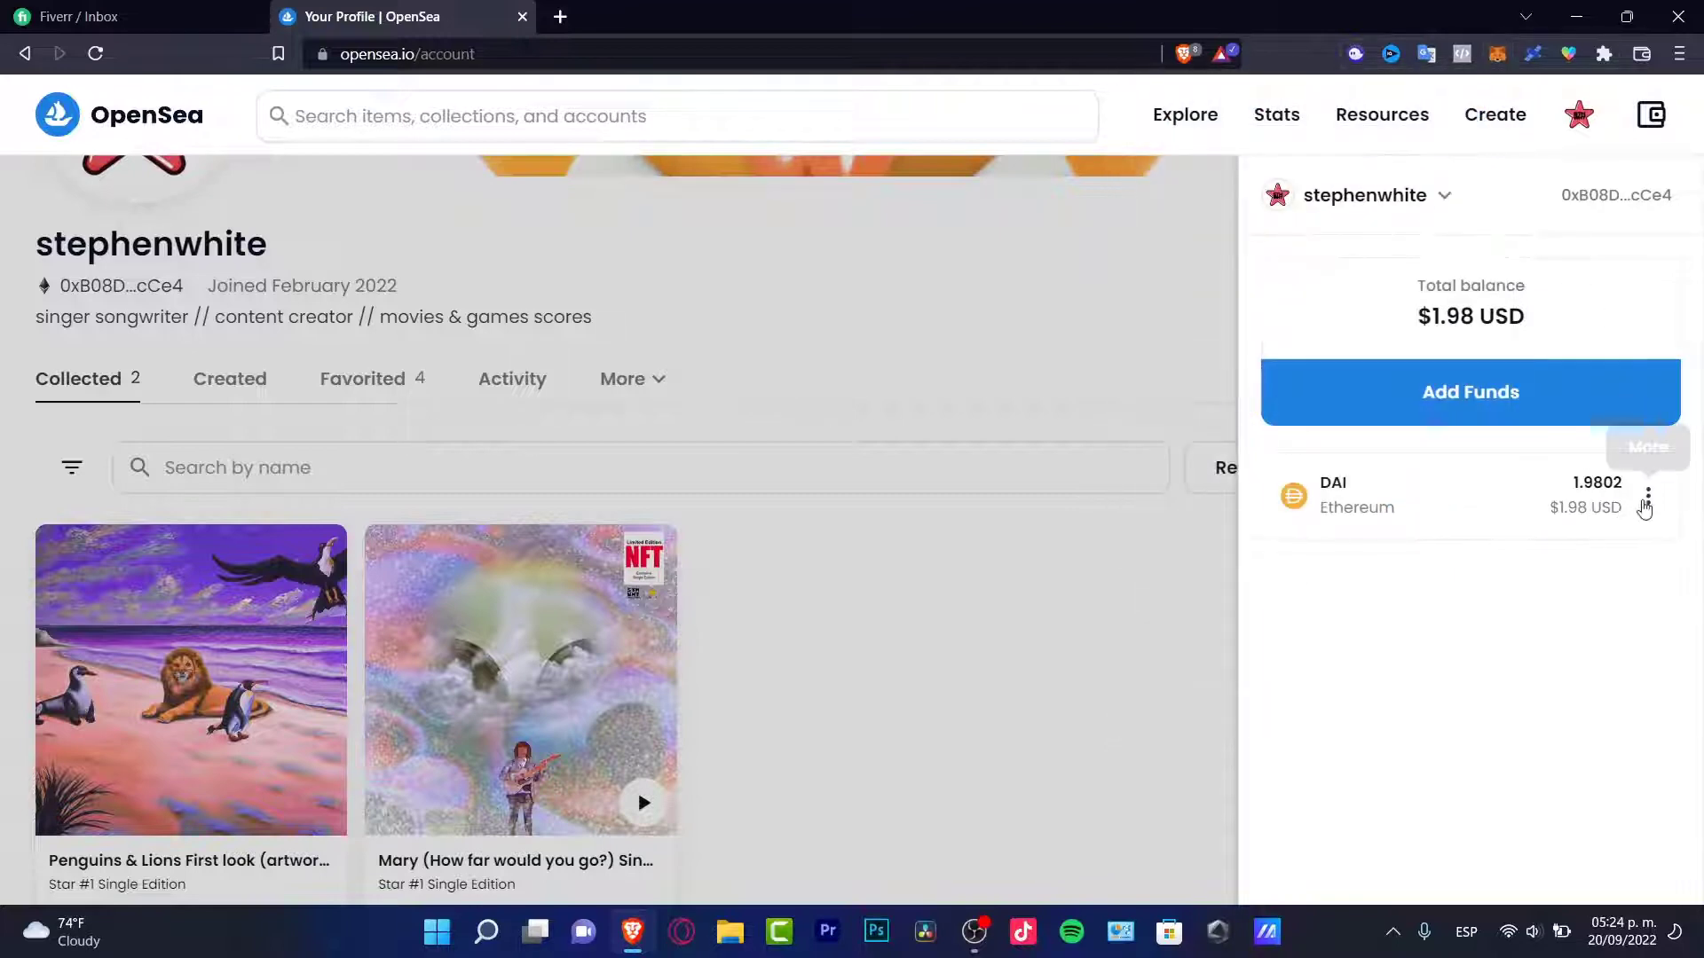
Try bridging 1 DAI to Polygon, closing the MetaMask confirmation without approving it.
{"action": "left_click", "coordinate": [1648, 495]}
{"action": "left_click", "coordinate": [1590, 617]}
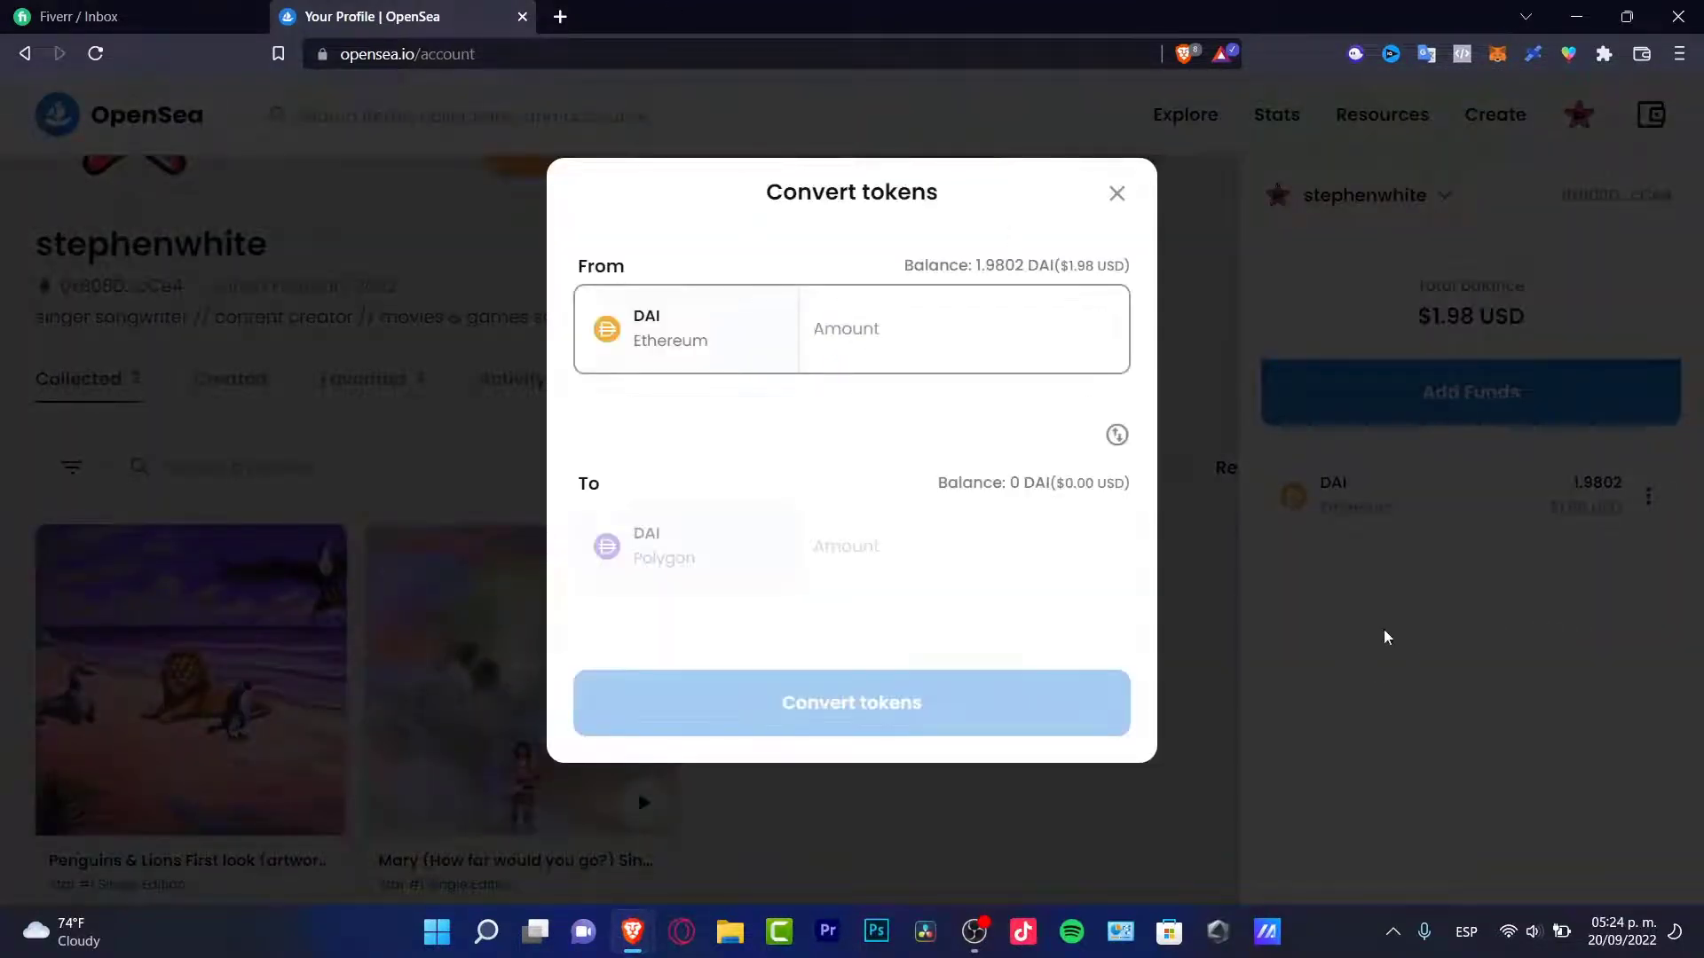
{"action": "type", "text": "1"}
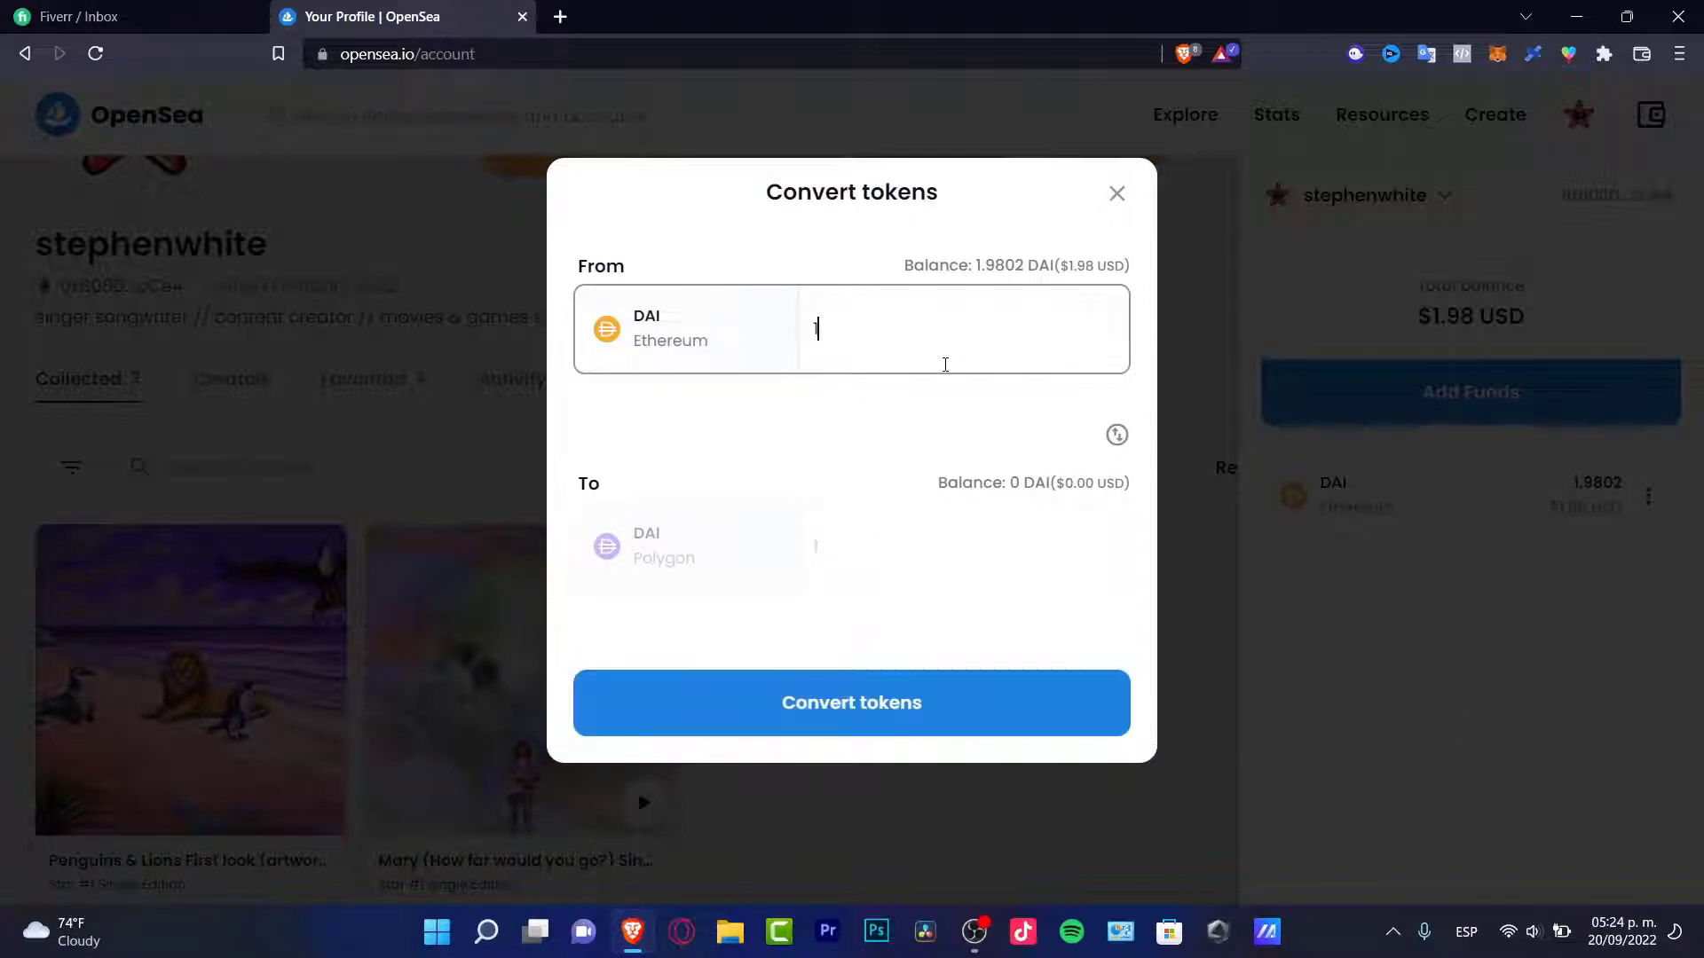
{"action": "left_click", "coordinate": [996, 432]}
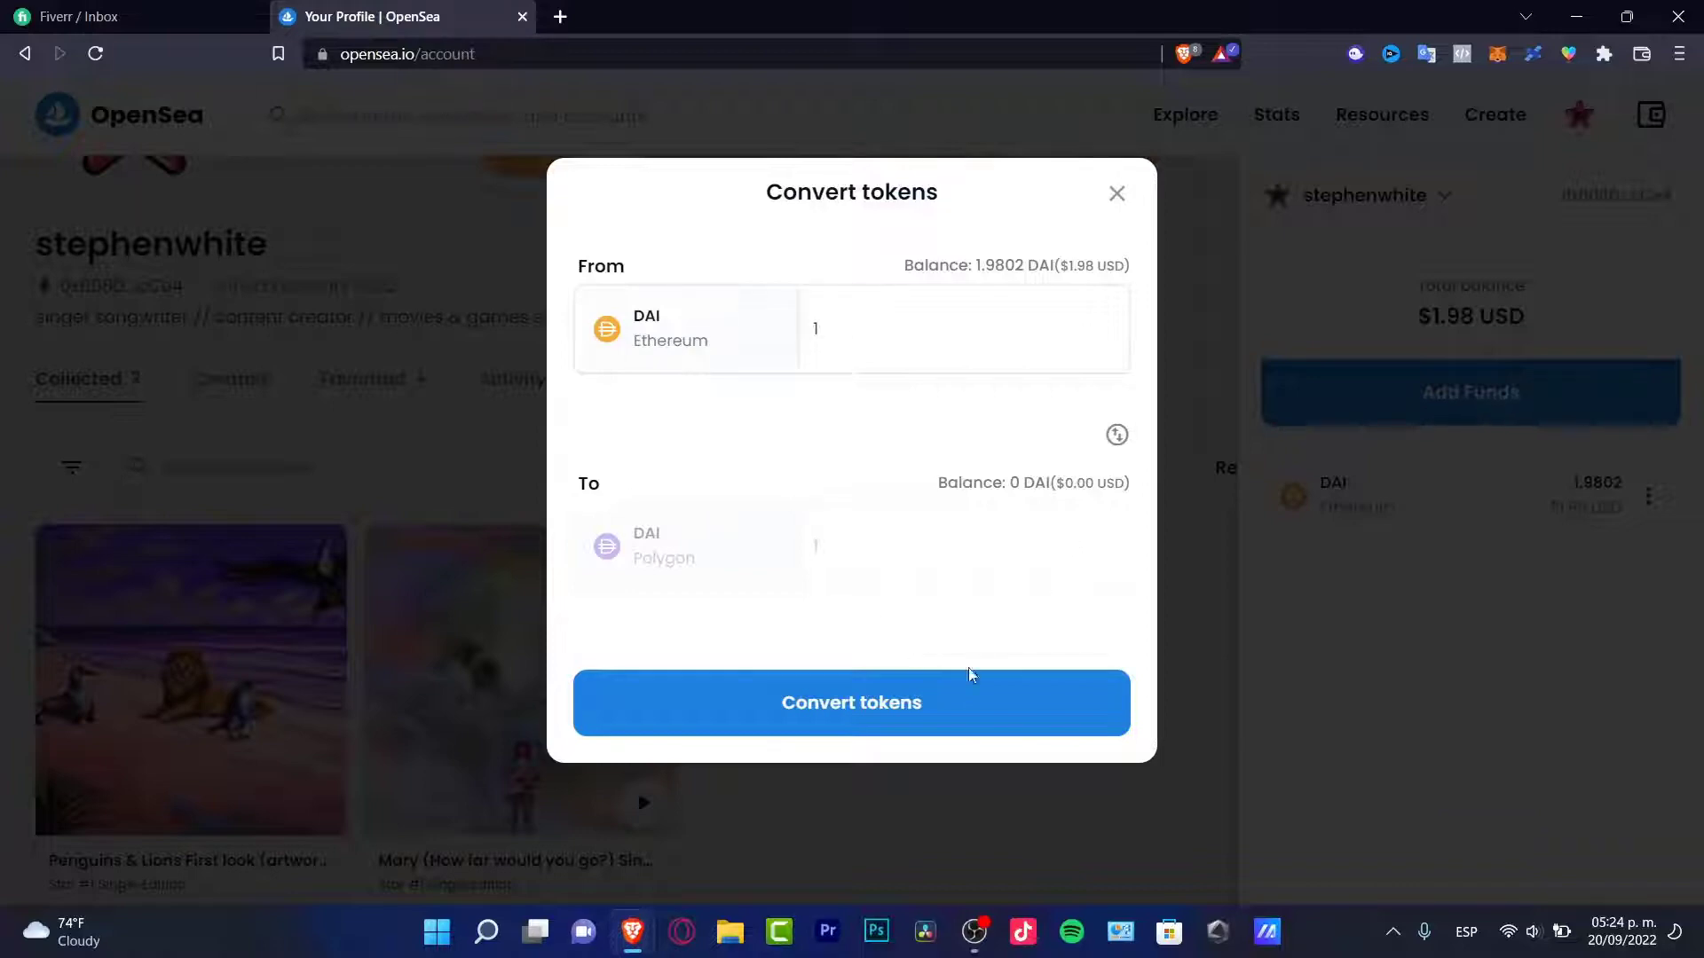
{"action": "left_click", "coordinate": [1331, 157]}
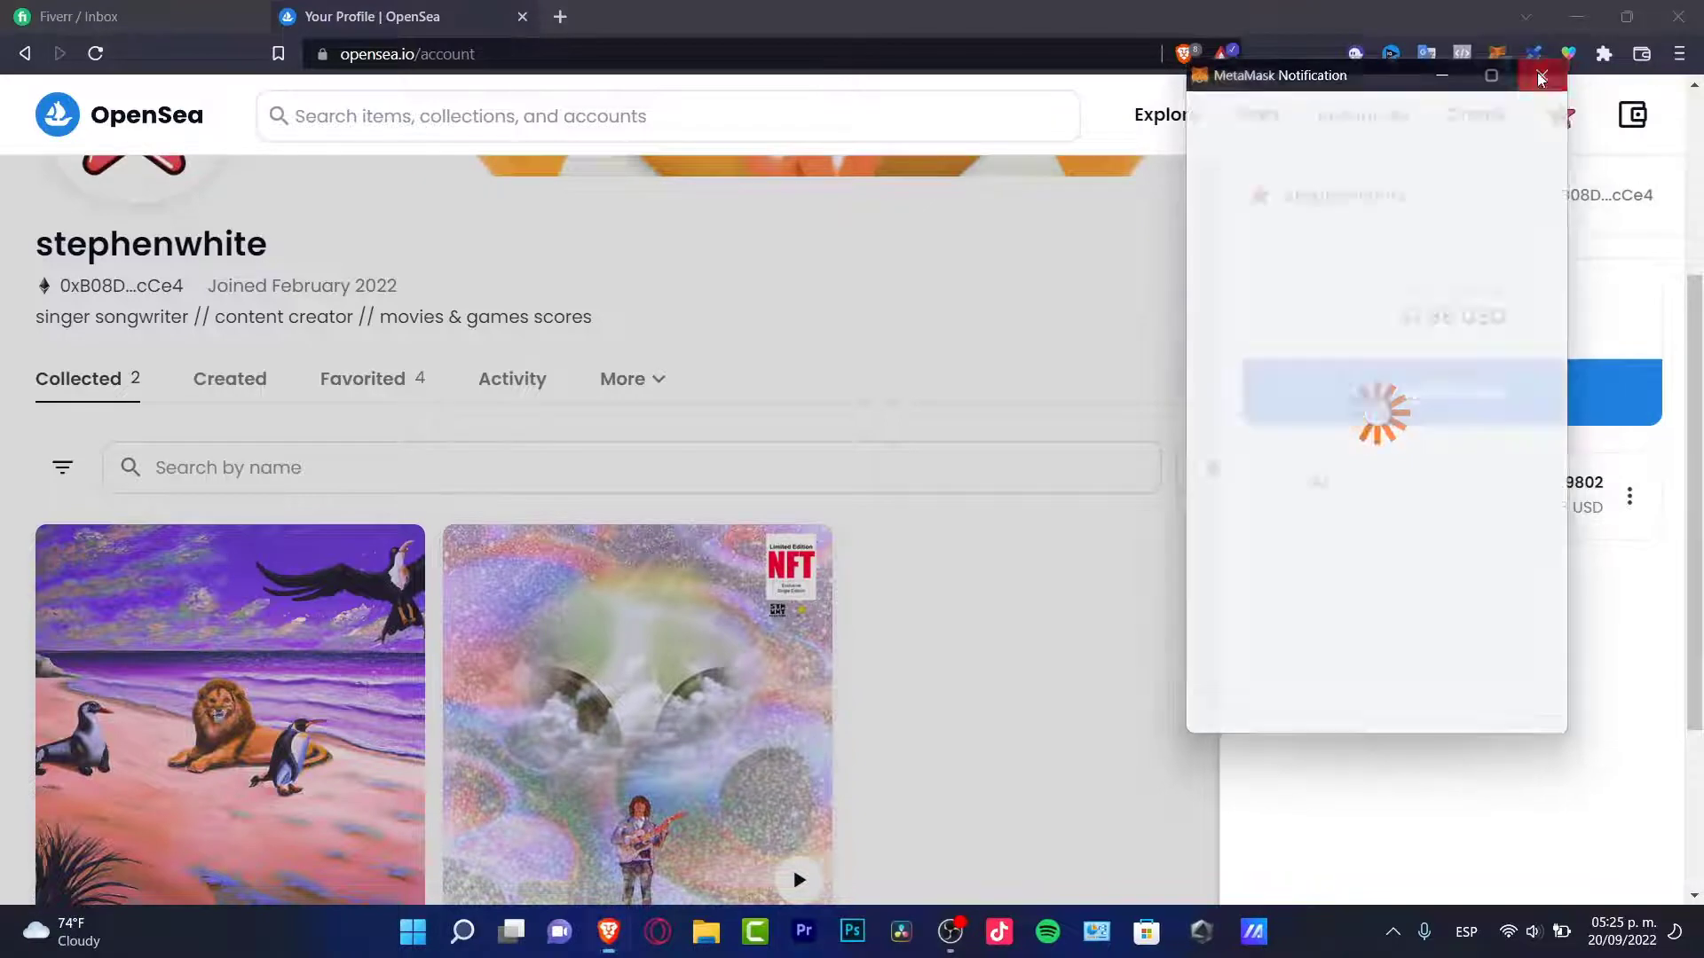
{"action": "left_click", "coordinate": [1544, 71]}
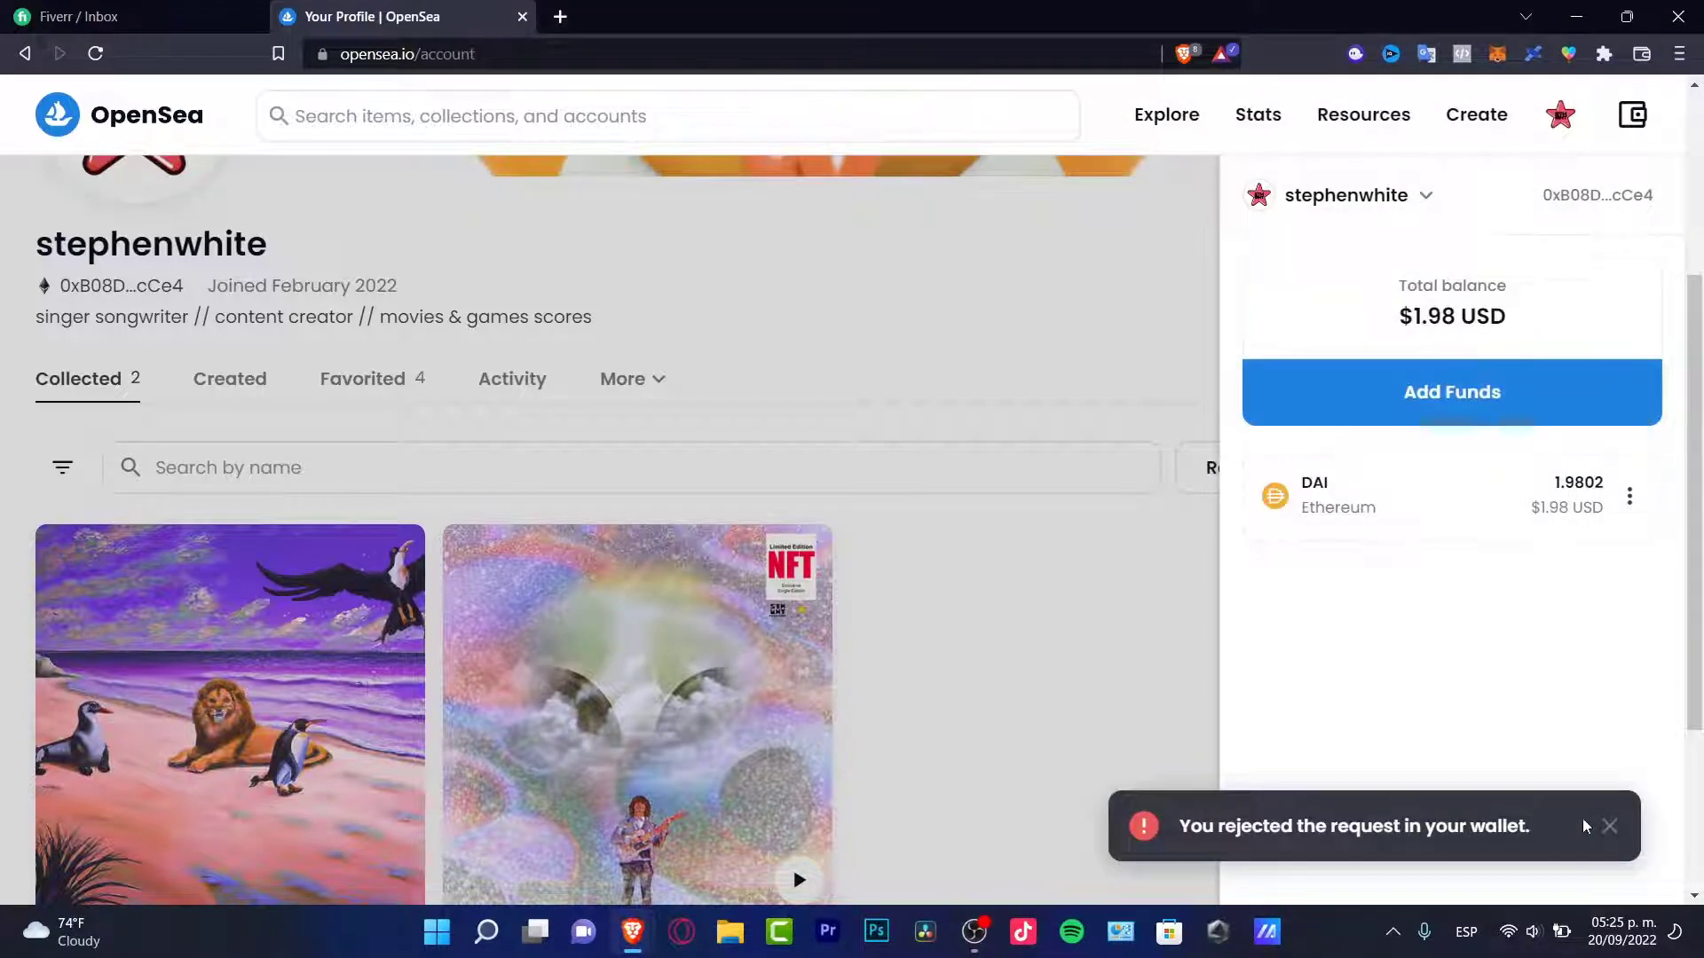
Dismiss the rejection notice and recheck the DAI's $1.98 USD value.
{"action": "left_click", "coordinate": [1608, 827]}
{"action": "left_click", "coordinate": [1670, 123]}
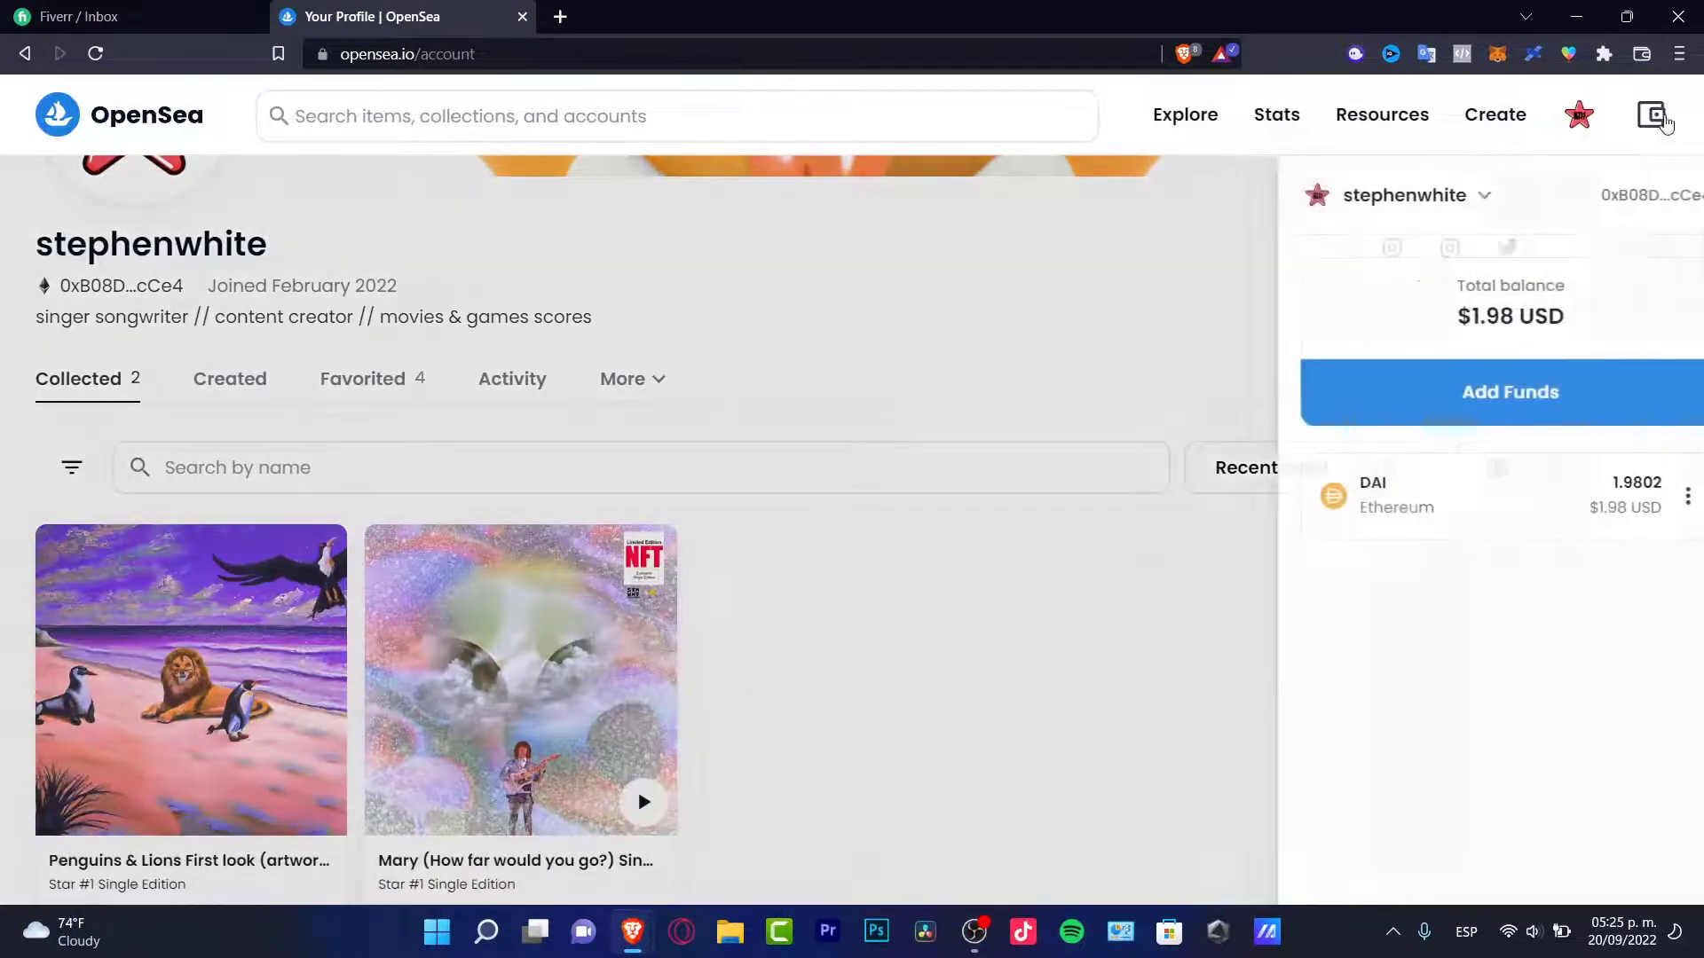
{"action": "left_click_drag", "start_coordinate": [1611, 511], "coordinate": [1549, 509]}
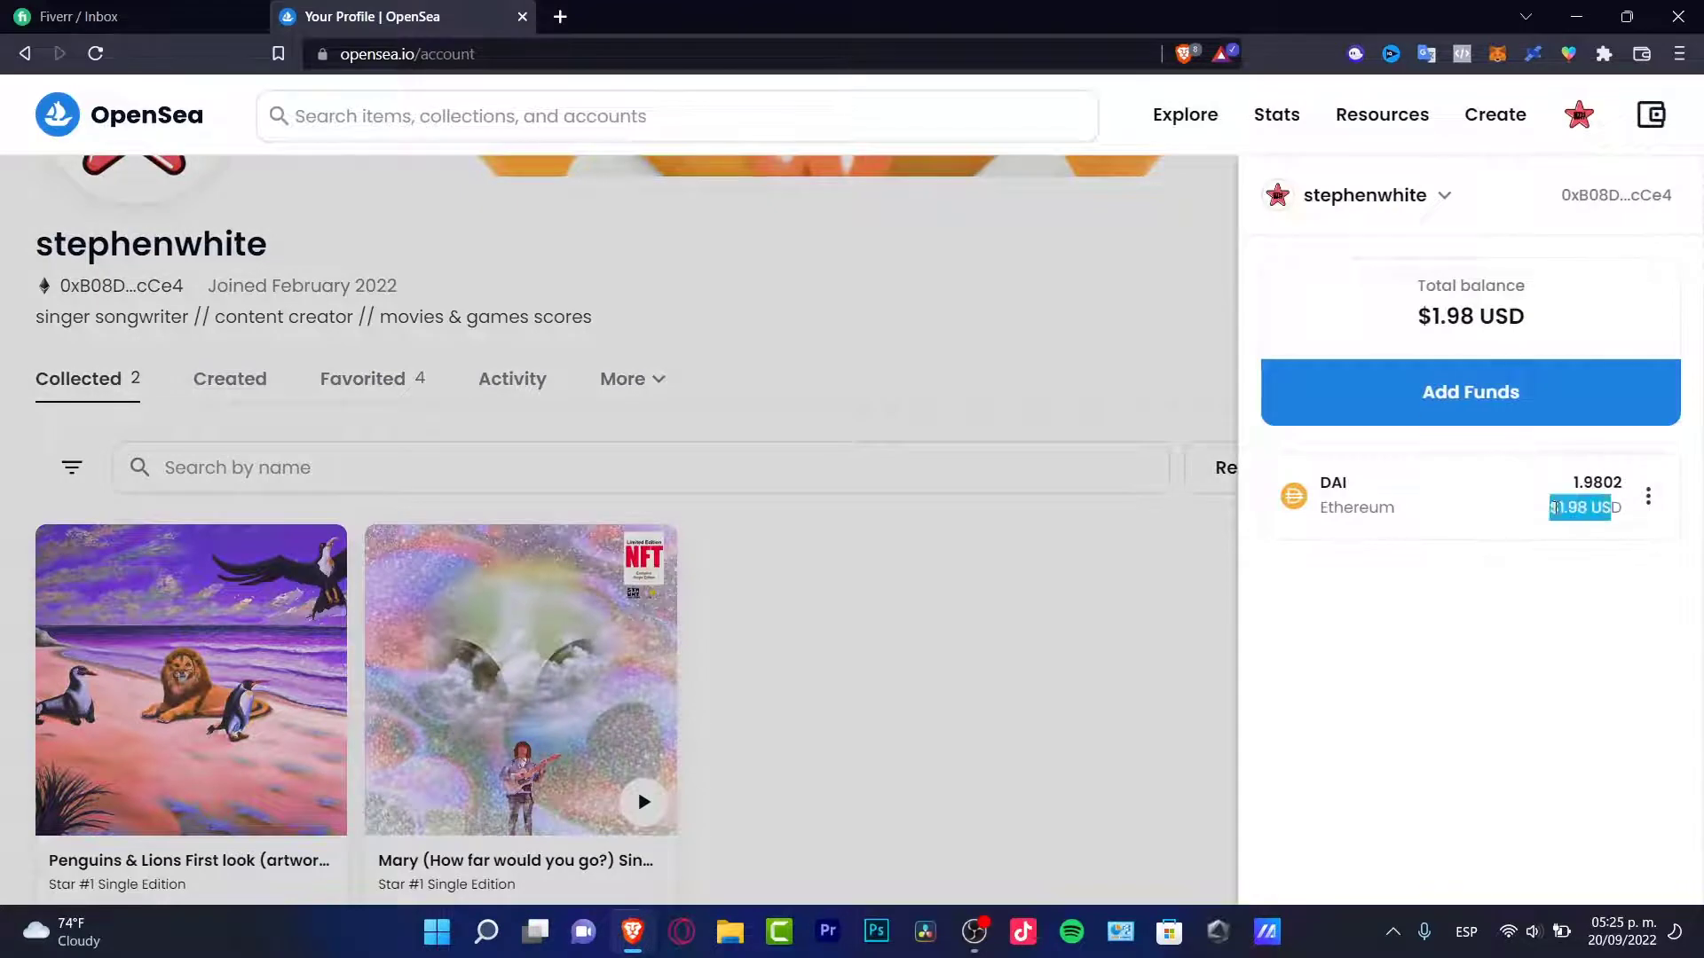
View MetaMask's assets and the DAI details showing 1.98020792 DAI.
{"action": "left_click", "coordinate": [1494, 55]}
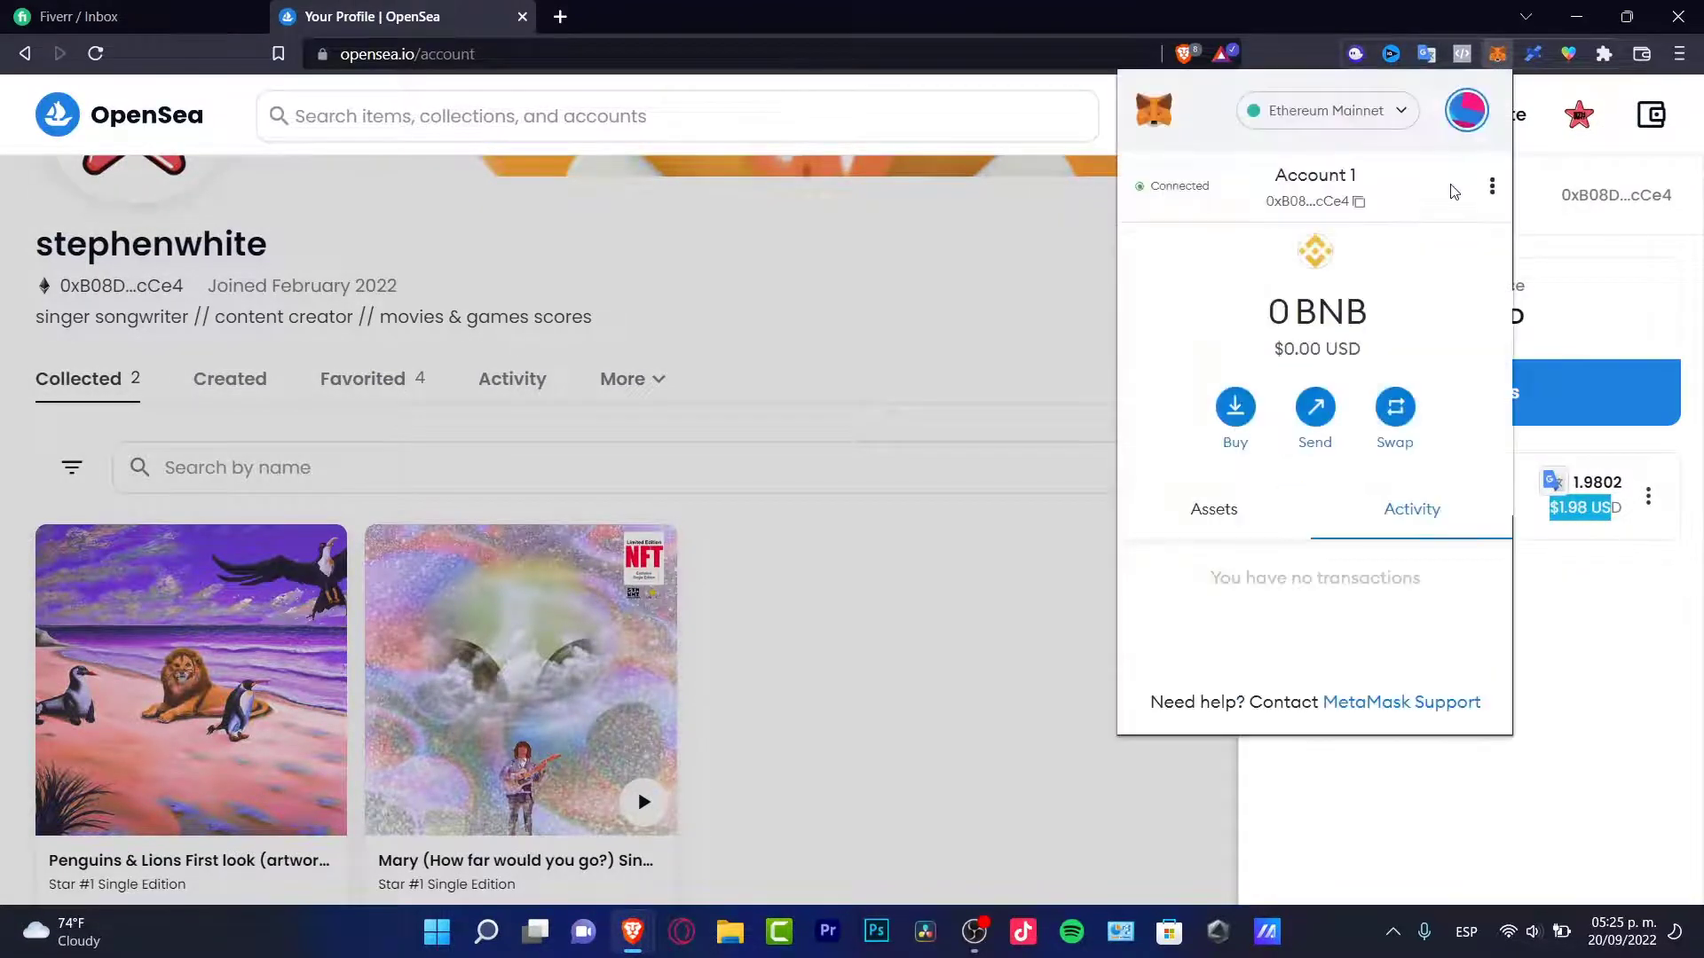
{"action": "left_click", "coordinate": [1223, 515]}
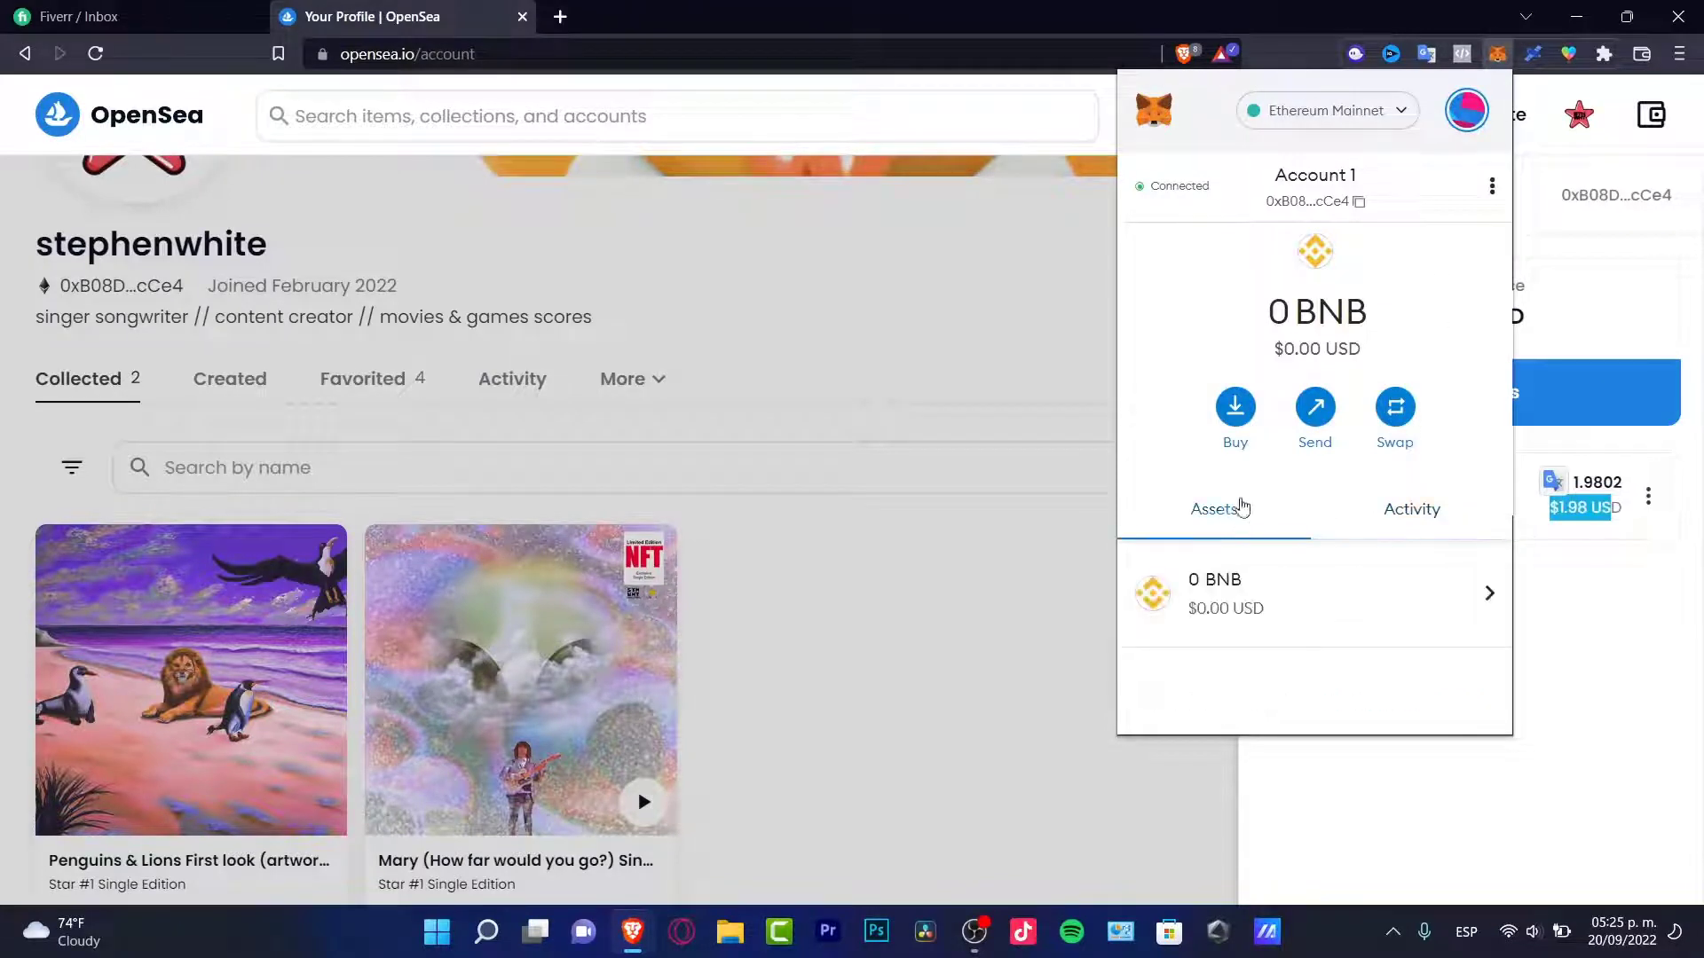
{"action": "scroll", "coordinate": [1348, 595], "scroll_direction": "down", "scroll_amount": 2}
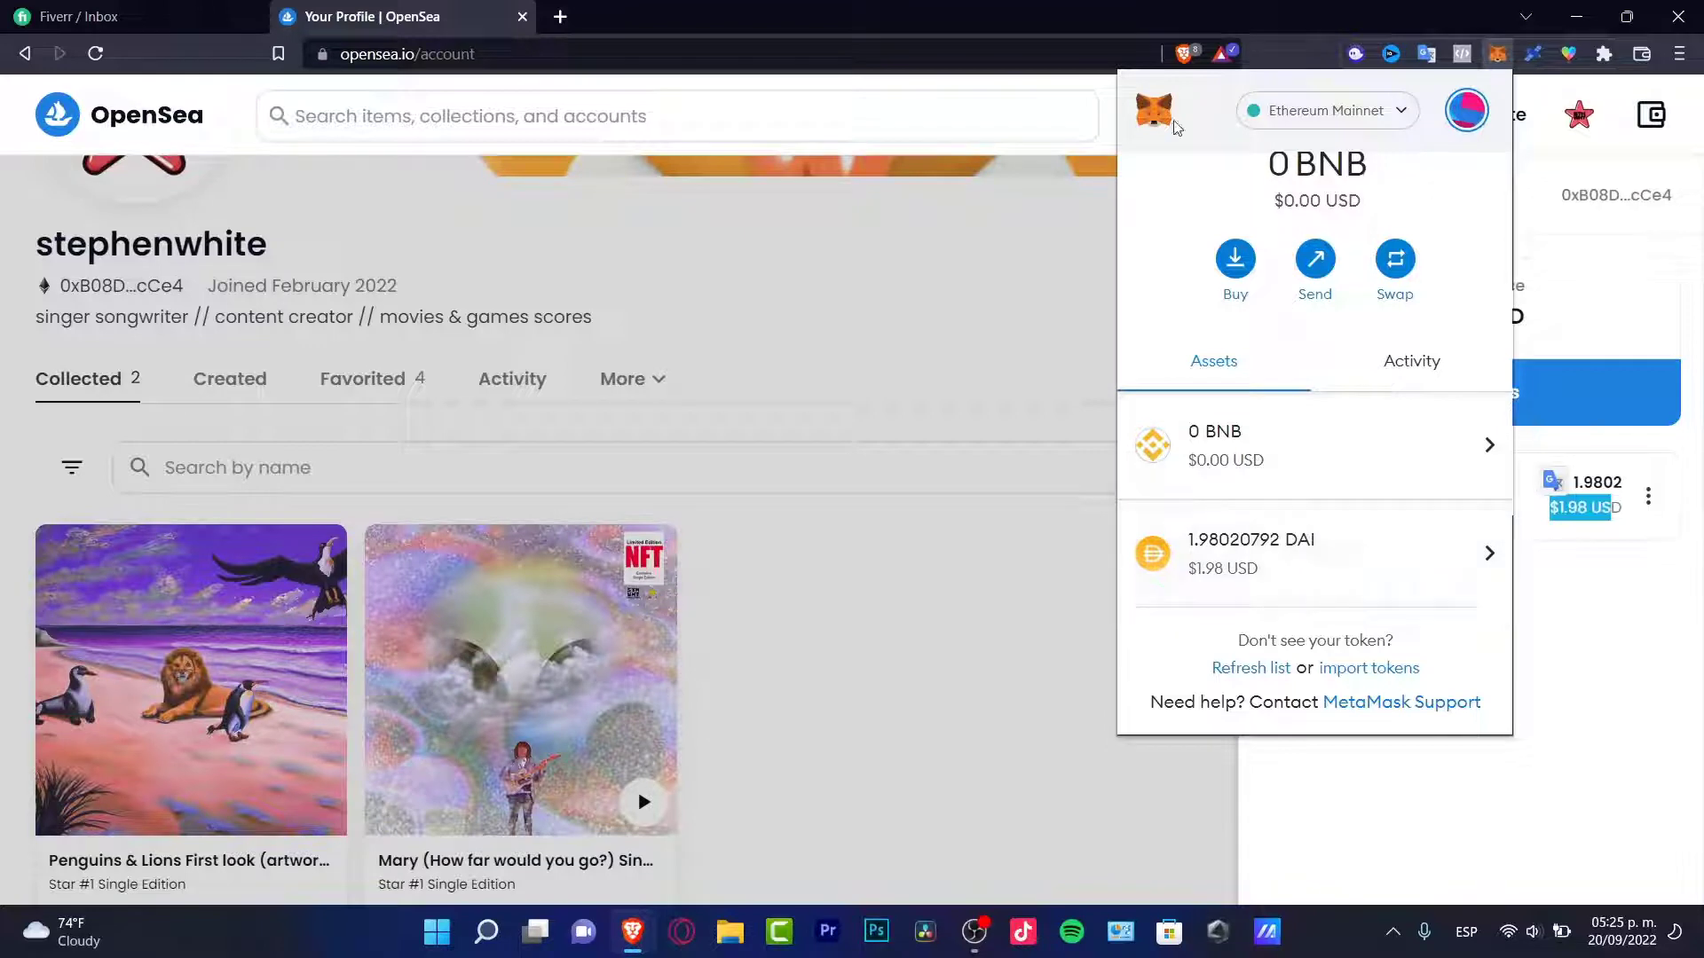
{"action": "left_click", "coordinate": [1345, 564]}
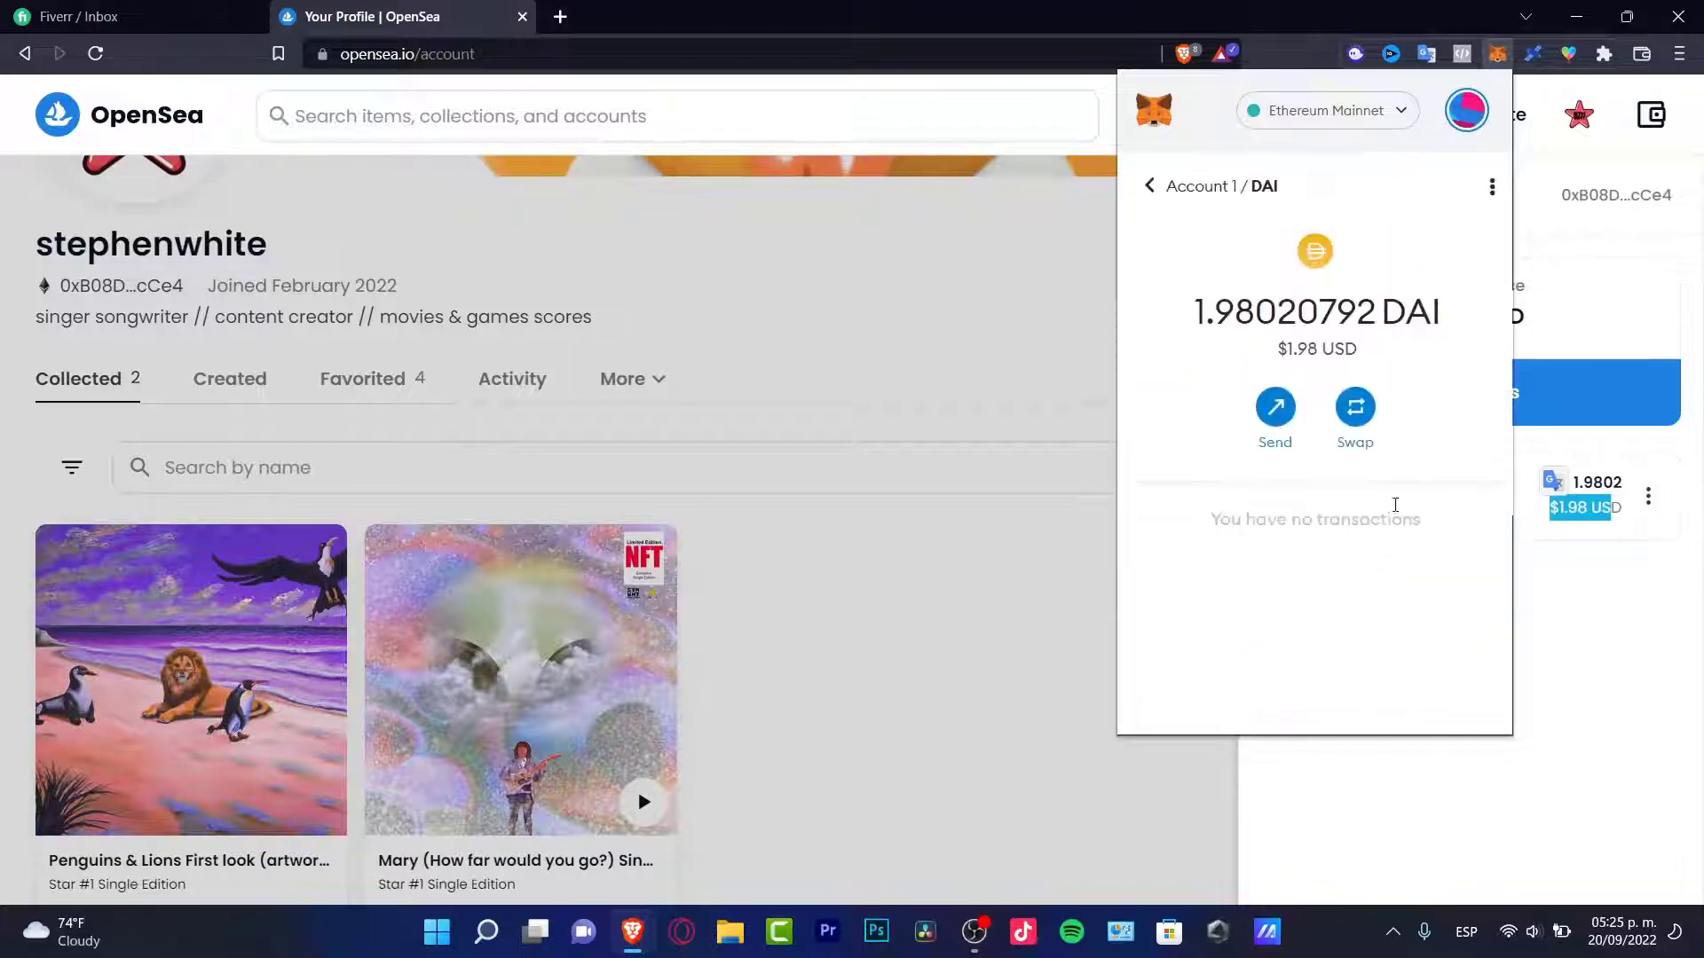
{"action": "left_click", "coordinate": [1149, 185]}
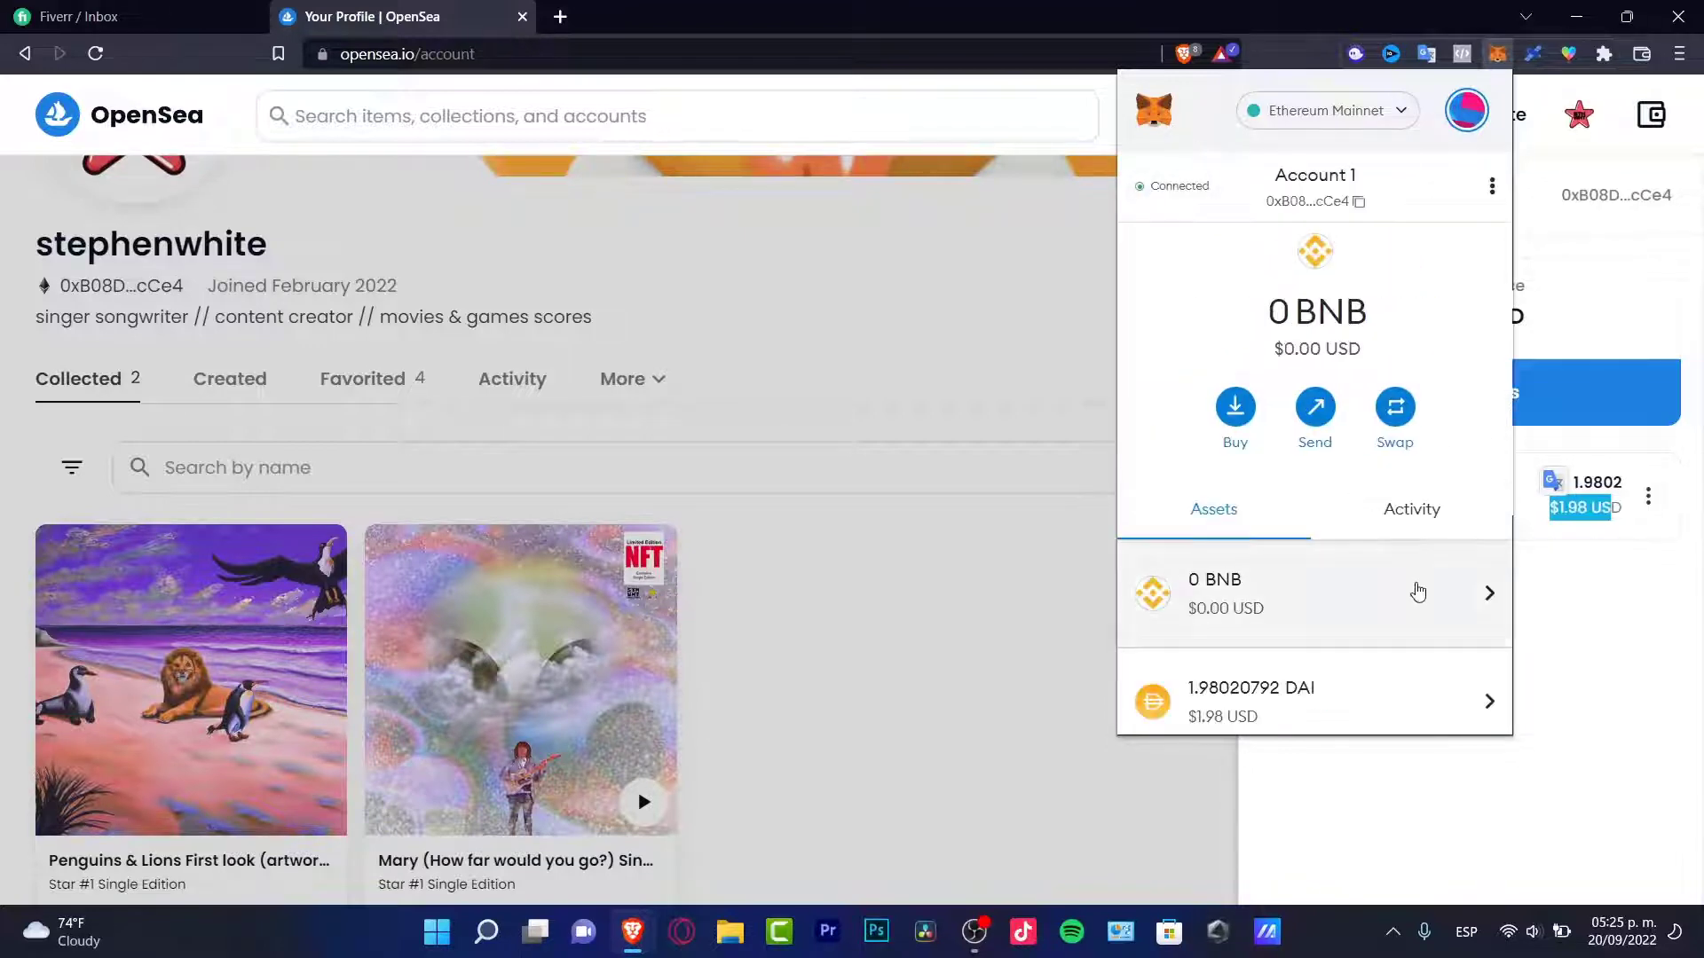
{"action": "scroll", "coordinate": [1375, 568], "scroll_direction": "down", "scroll_amount": 2}
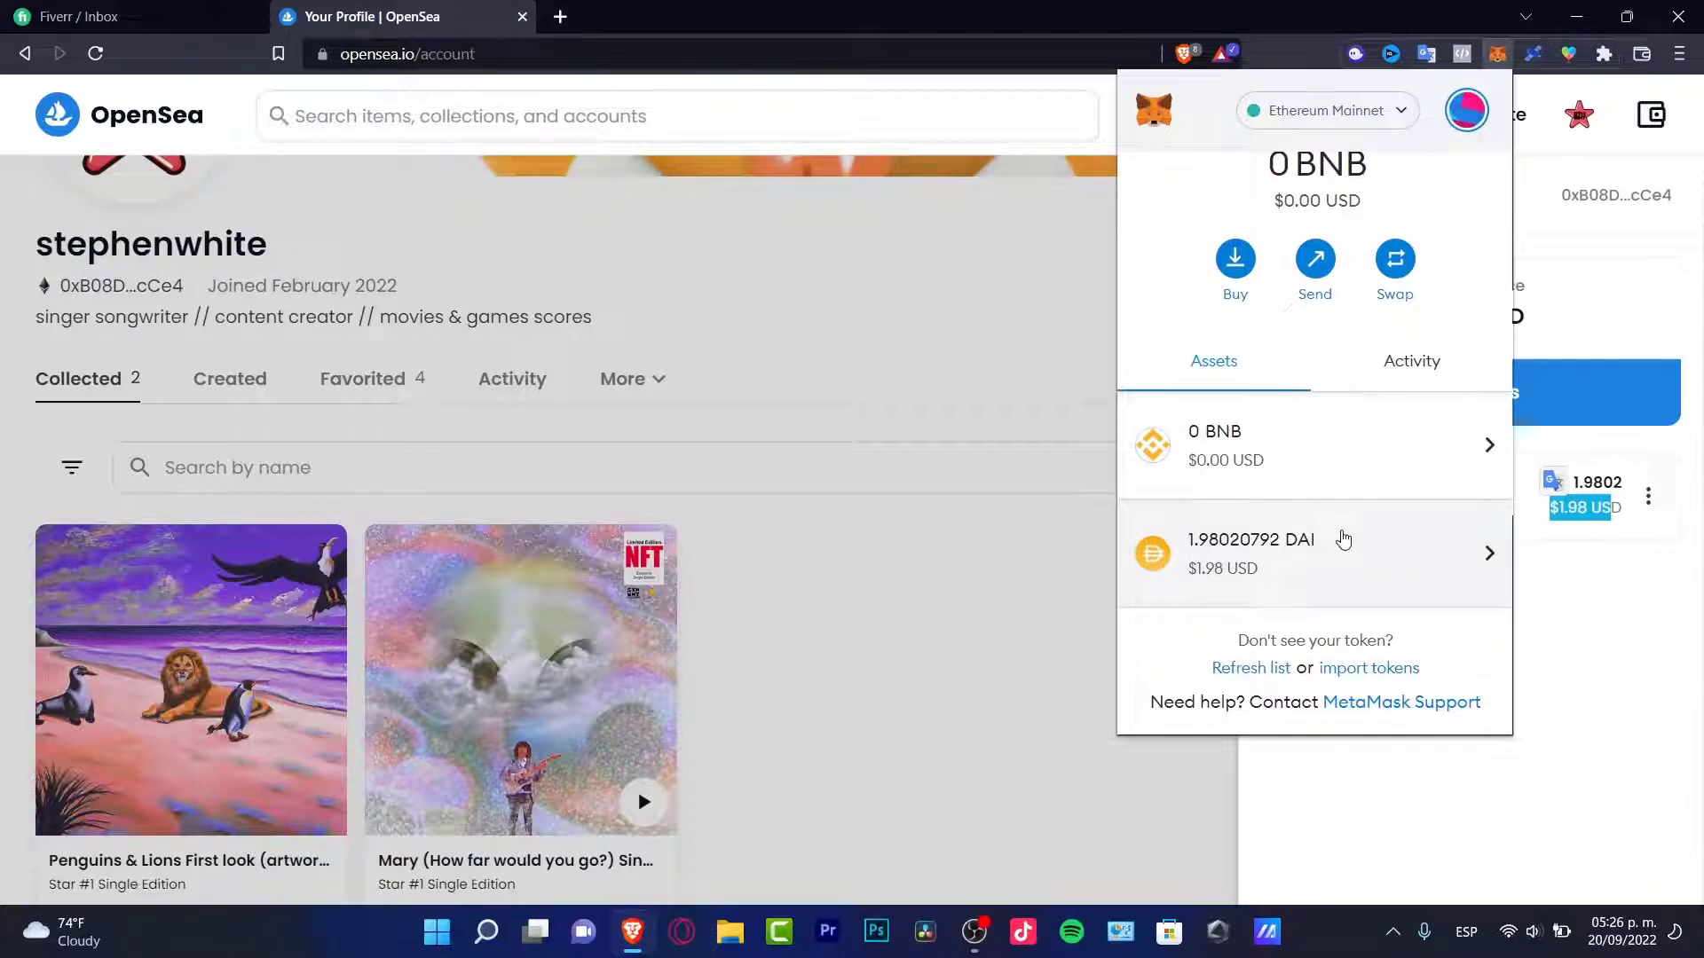
{"action": "left_click", "coordinate": [1344, 539]}
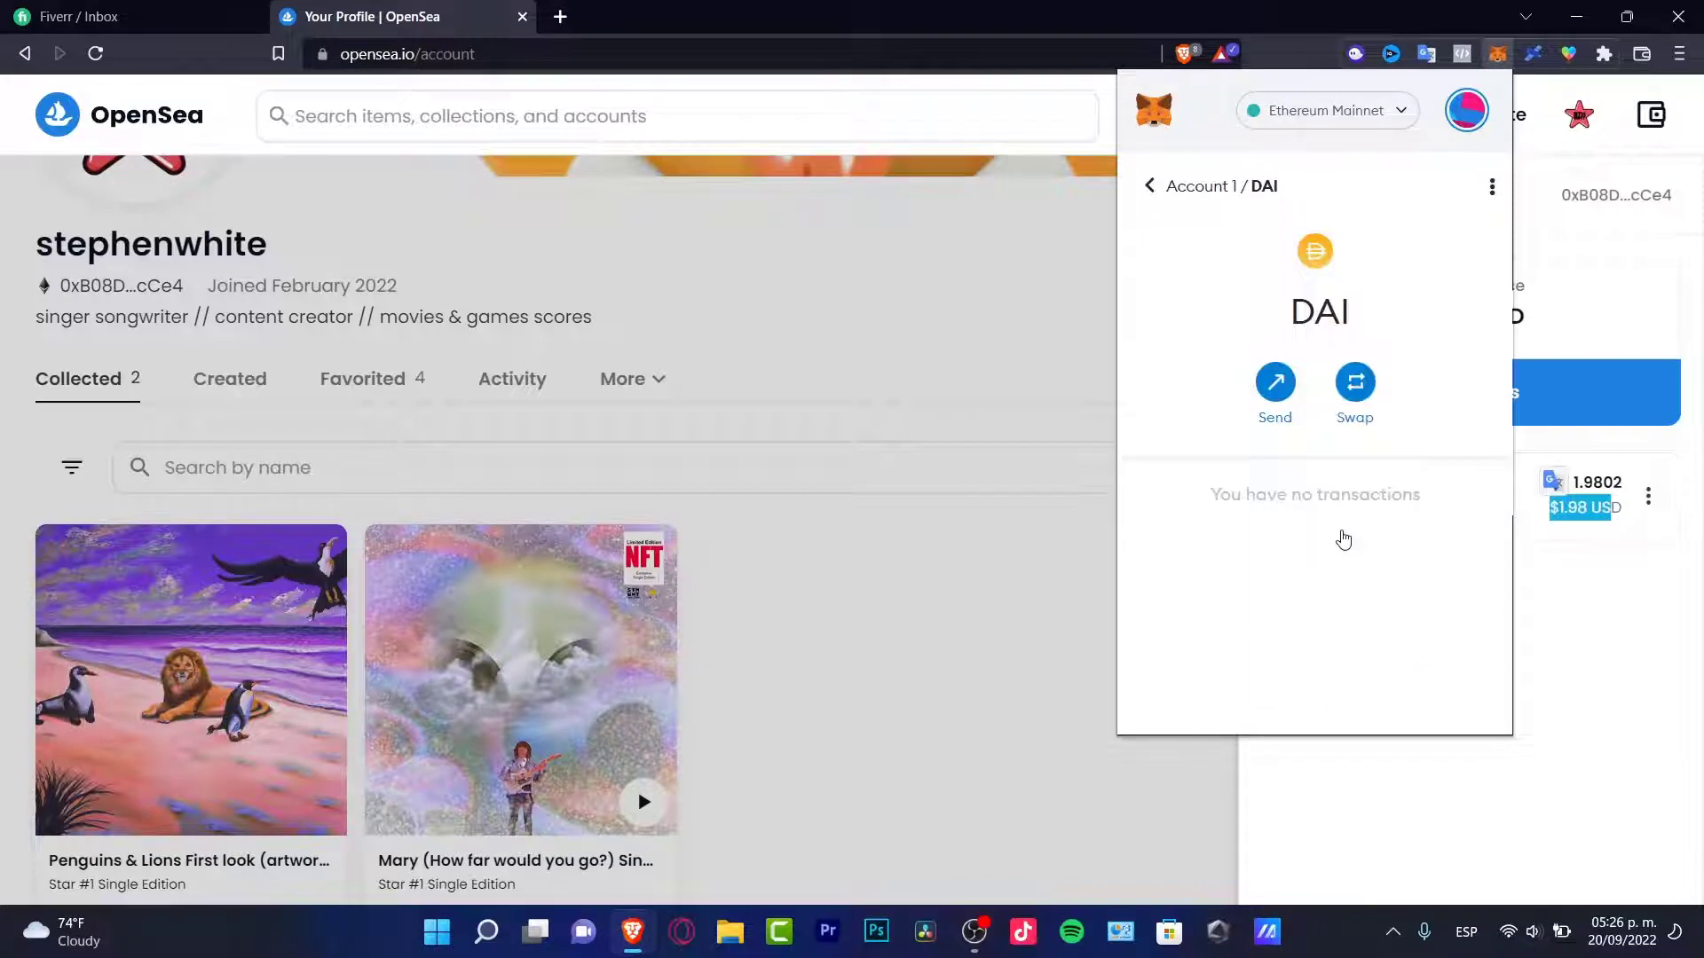
Start and cancel a DAI send, then open Binance's Wallet Overview in a new tab.
{"action": "left_click", "coordinate": [1275, 406]}
{"action": "left_click", "coordinate": [1476, 178]}
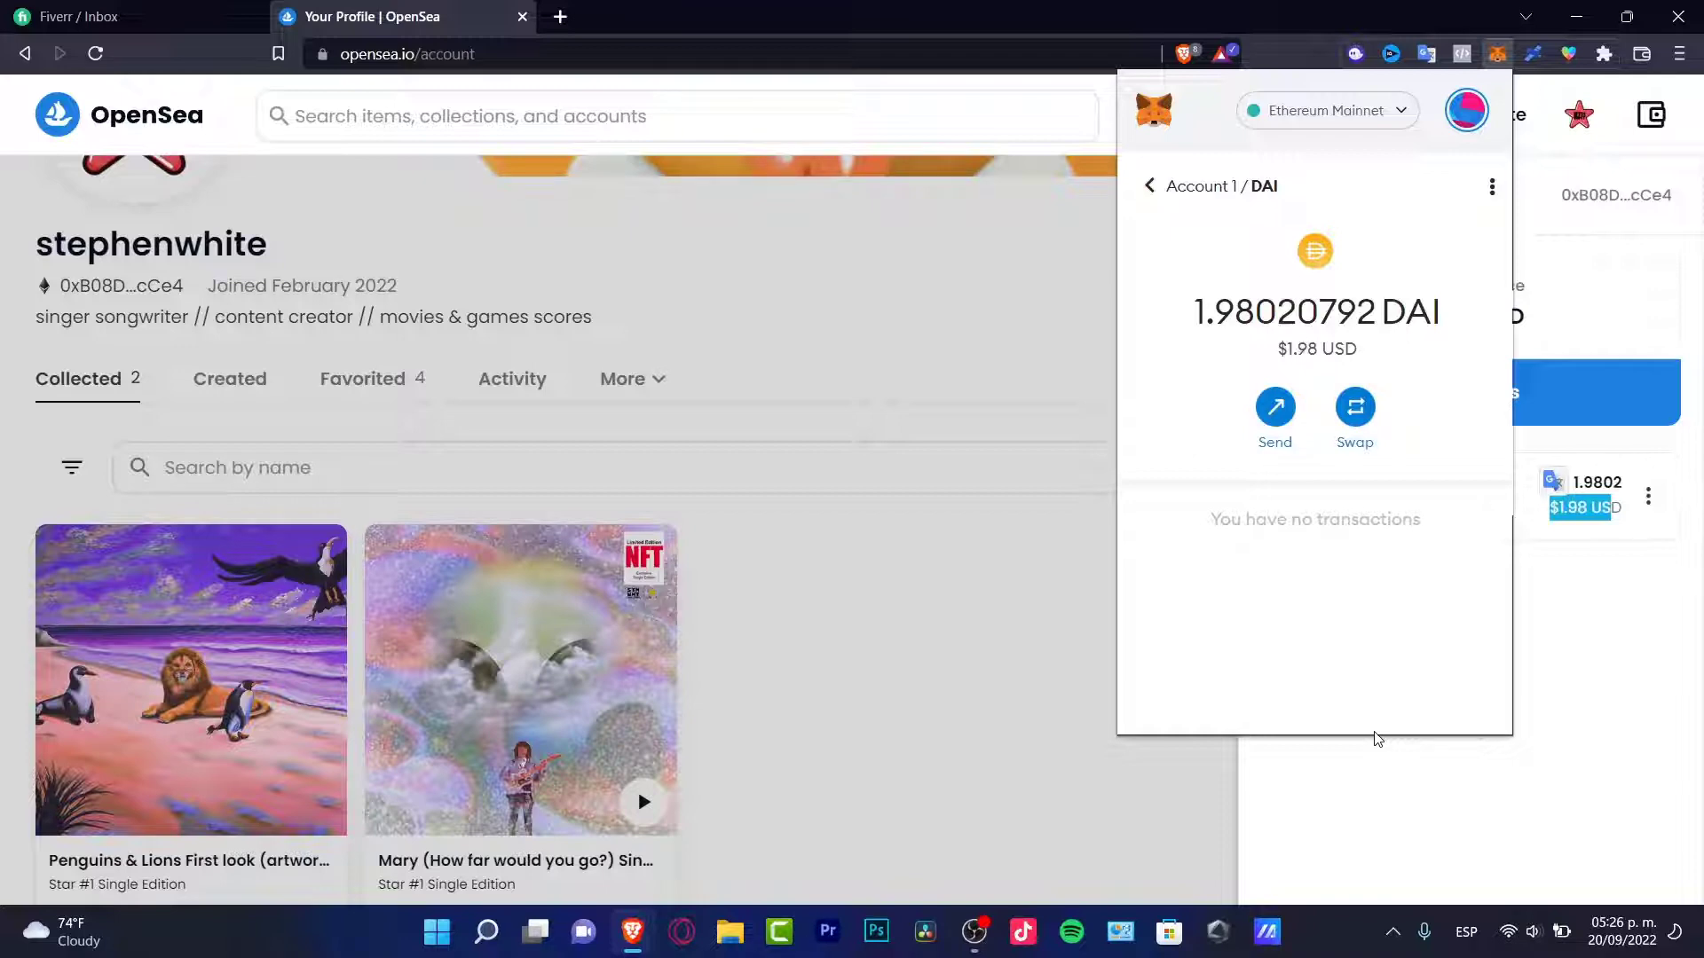
{"action": "left_click", "coordinate": [560, 16]}
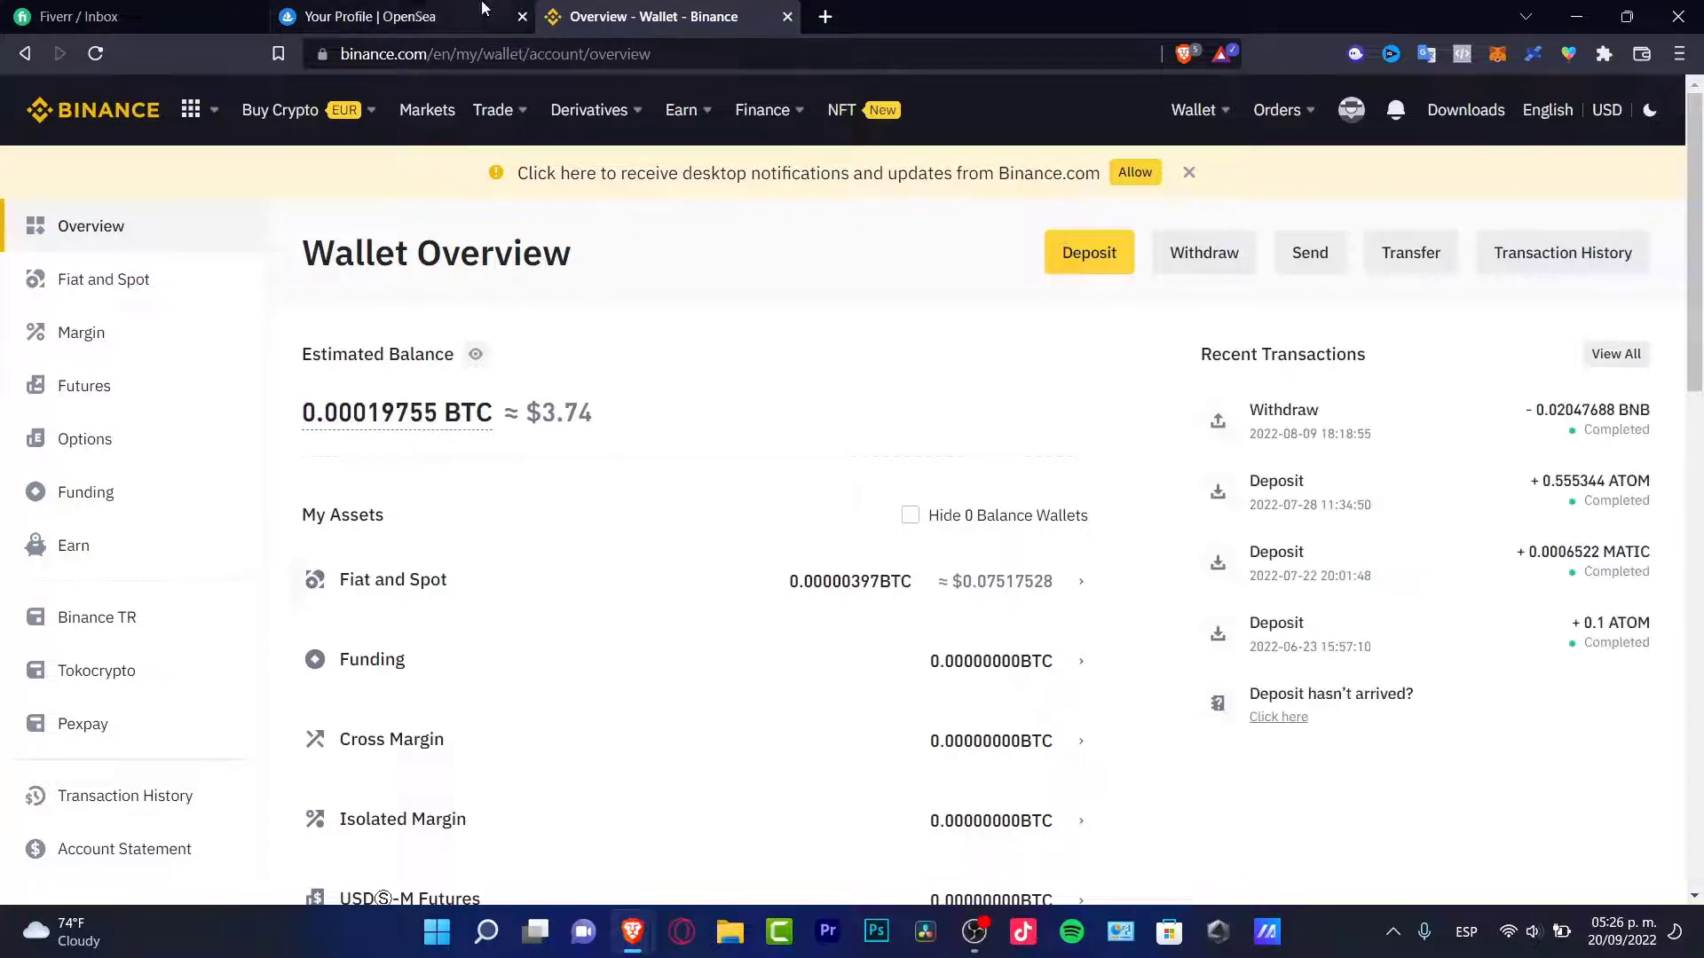
Compare the OpenSea and Binance tabs, then open Binance's Fiat and Spot wallet.
{"action": "left_click", "coordinate": [413, 11]}
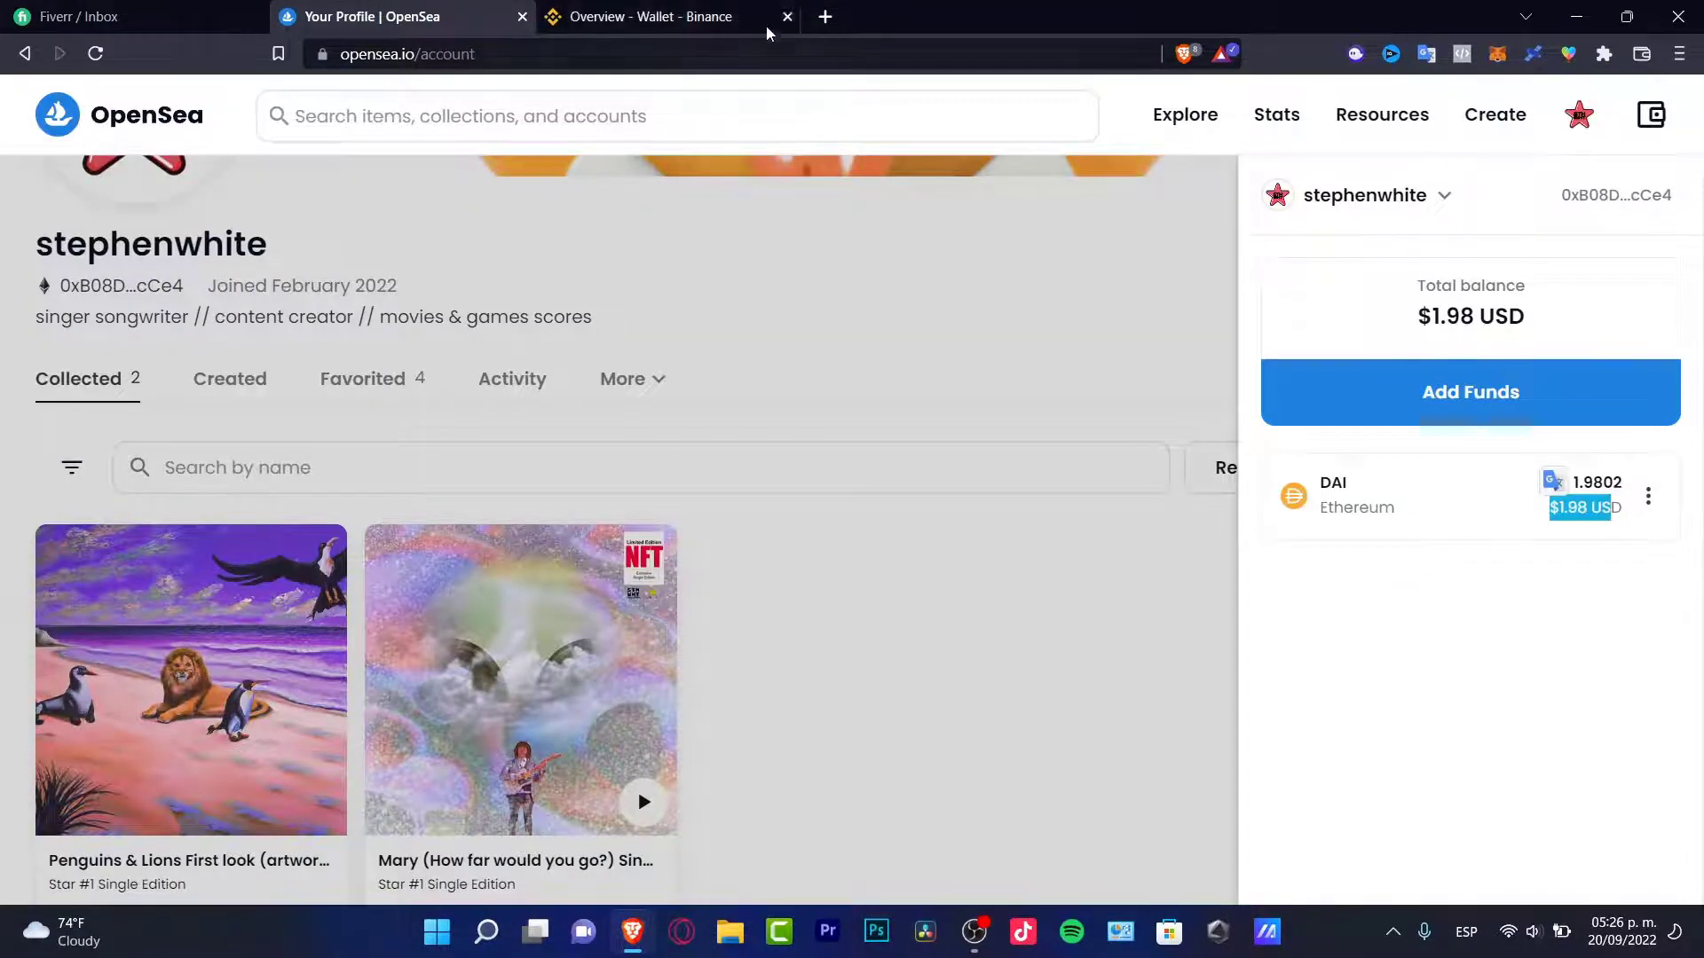
{"action": "left_click", "coordinate": [713, 26]}
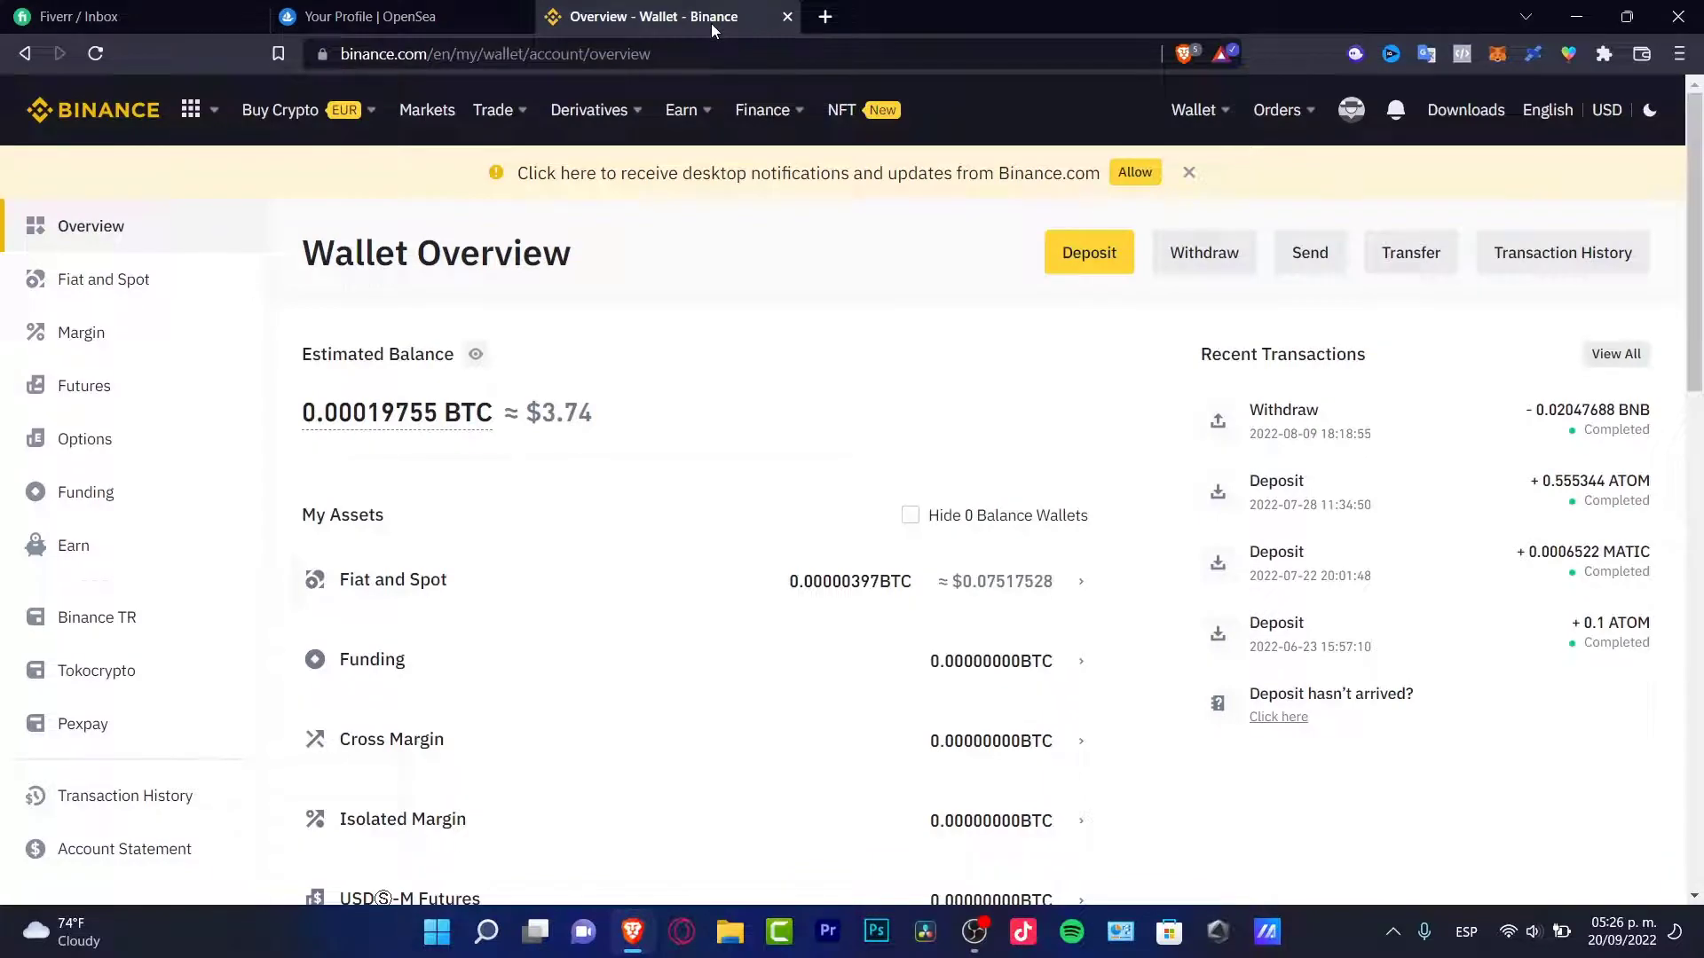
{"action": "left_click", "coordinate": [475, 10]}
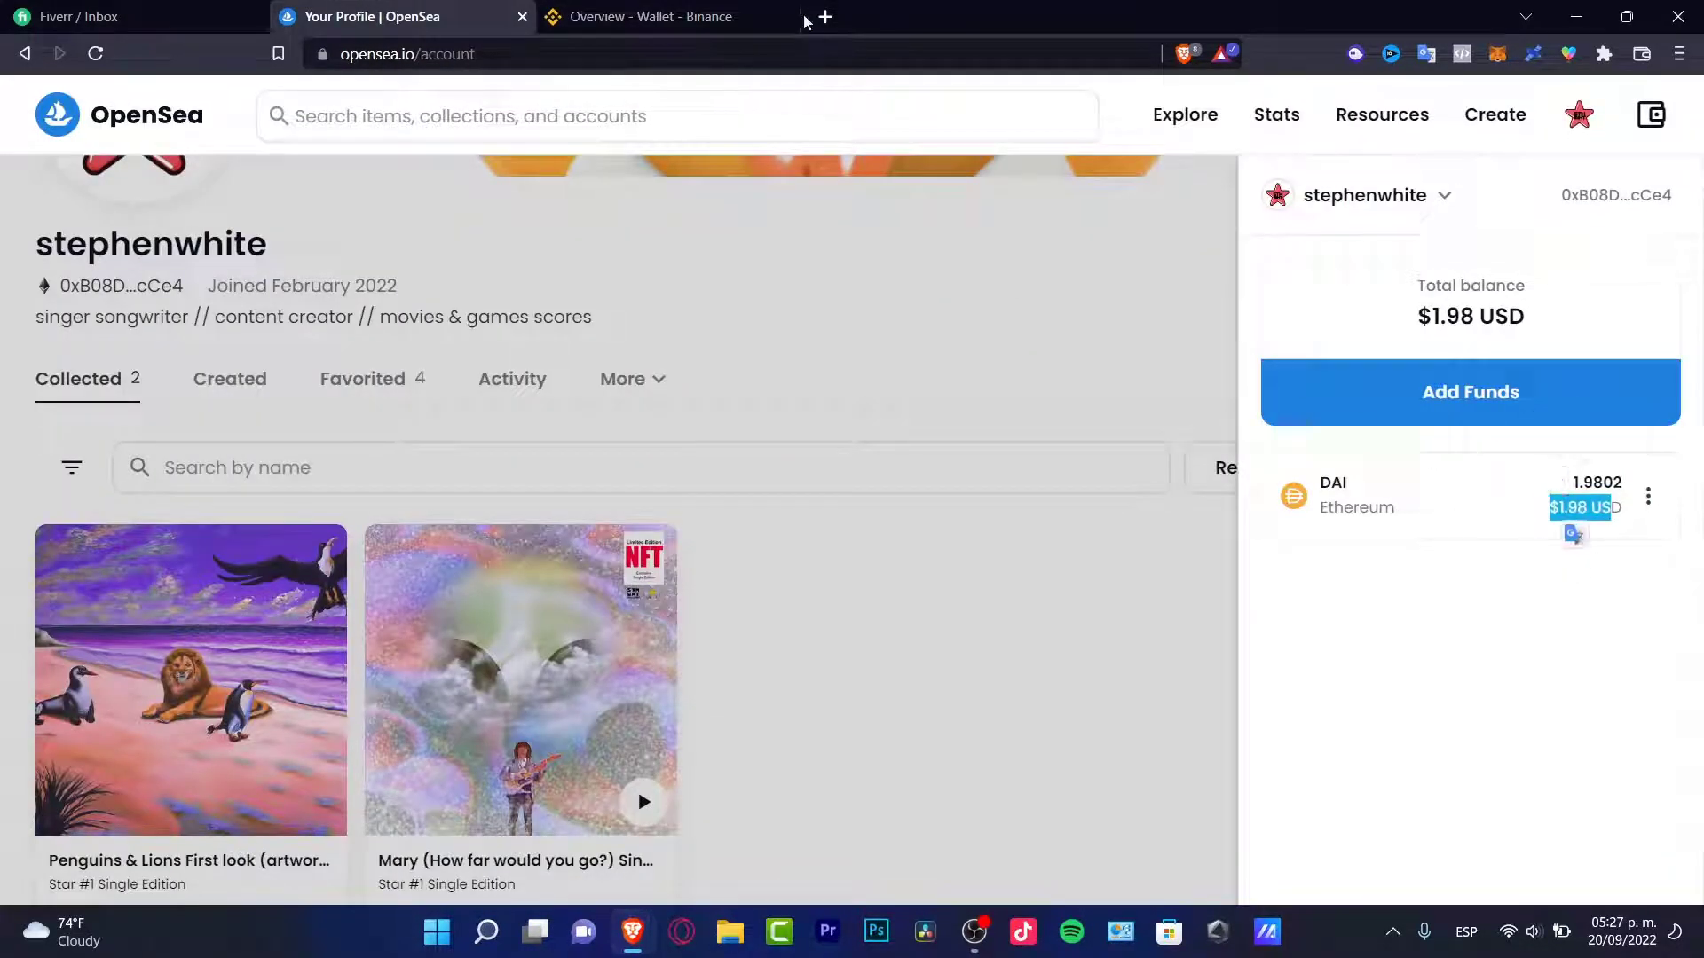
{"action": "left_click", "coordinate": [603, 11]}
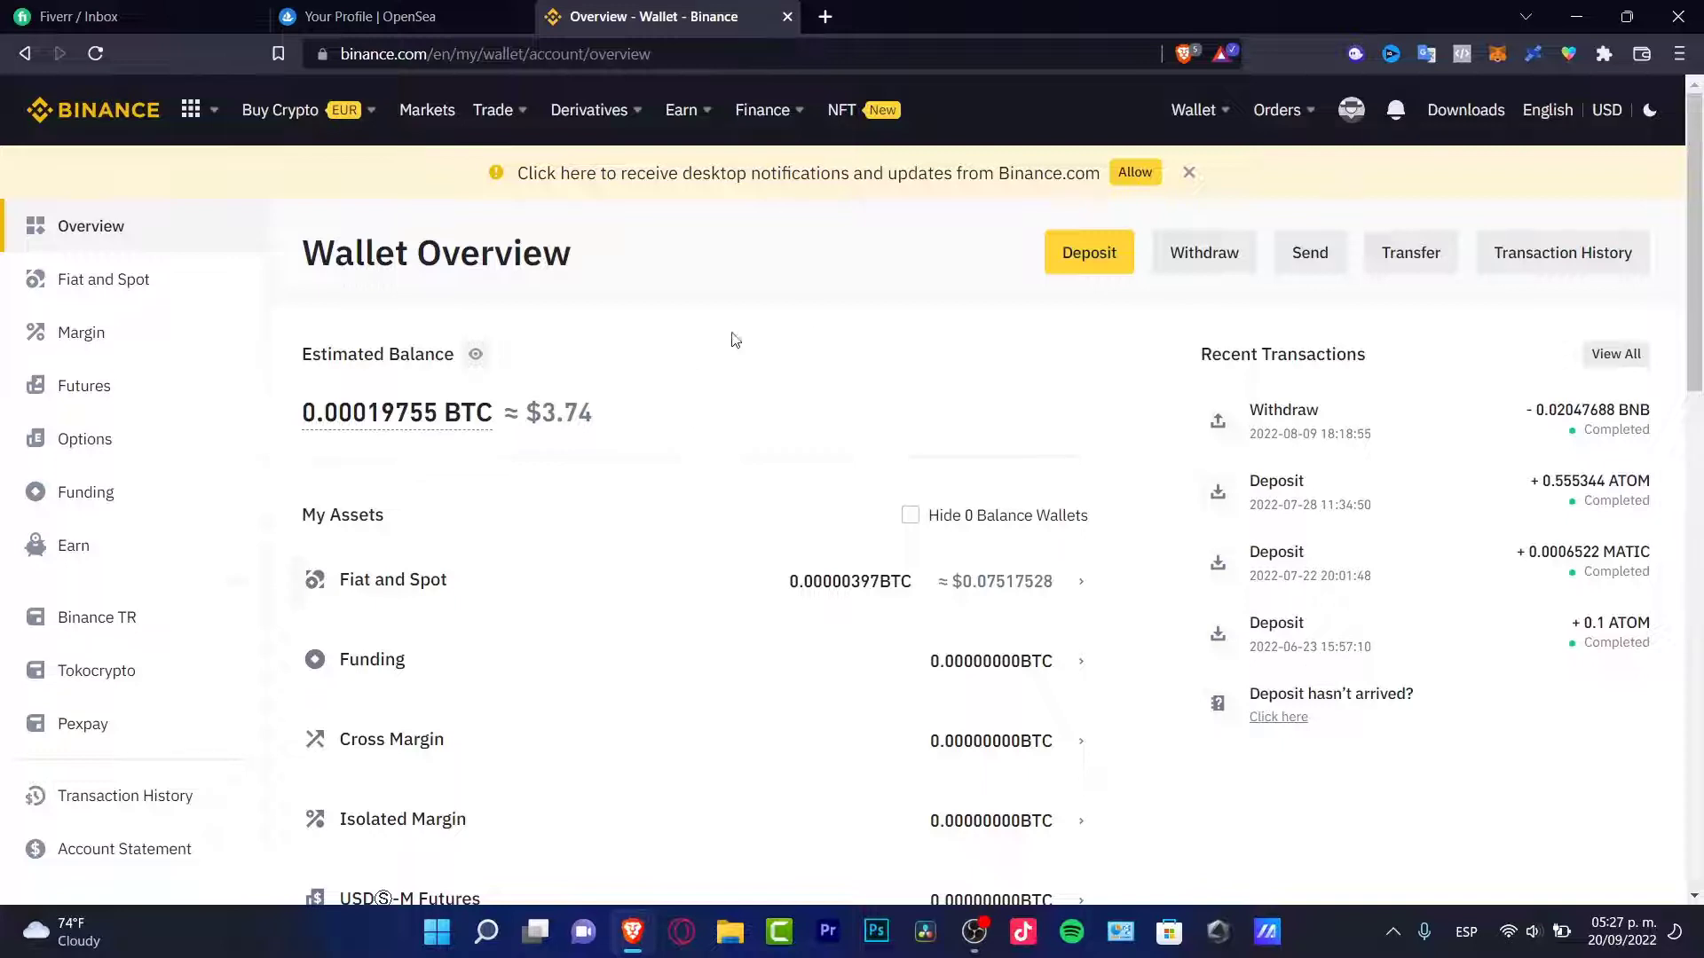
{"action": "mouse_move", "coordinate": [1196, 110]}
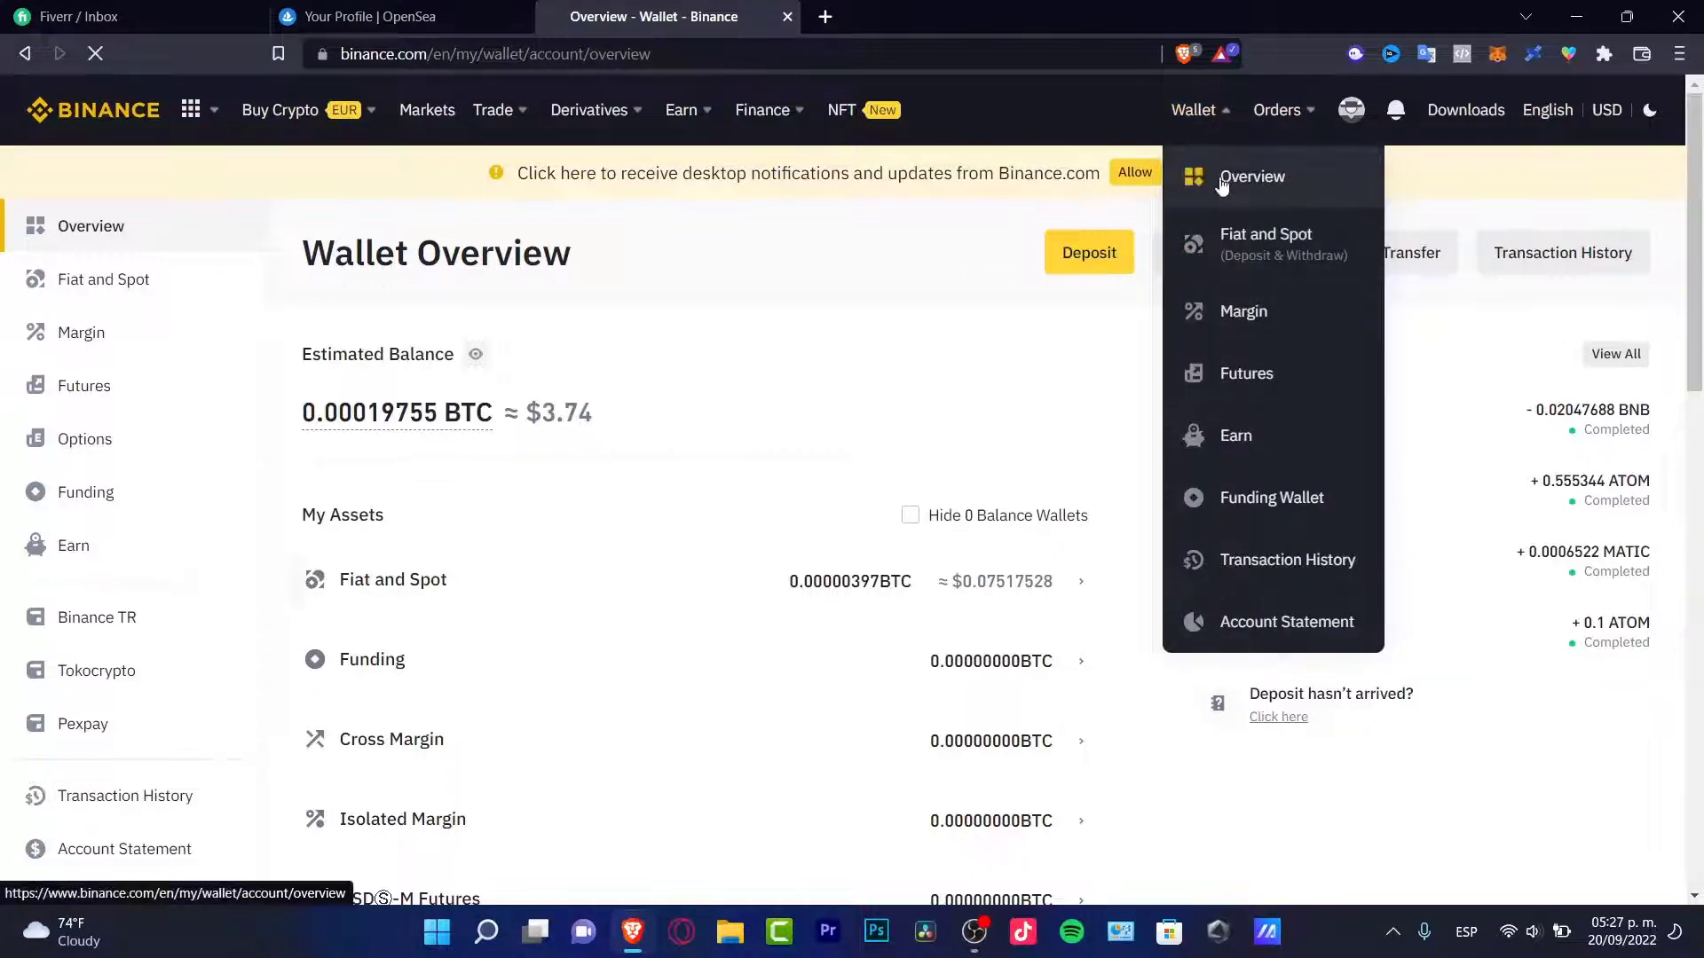
{"action": "left_click", "coordinate": [1284, 267]}
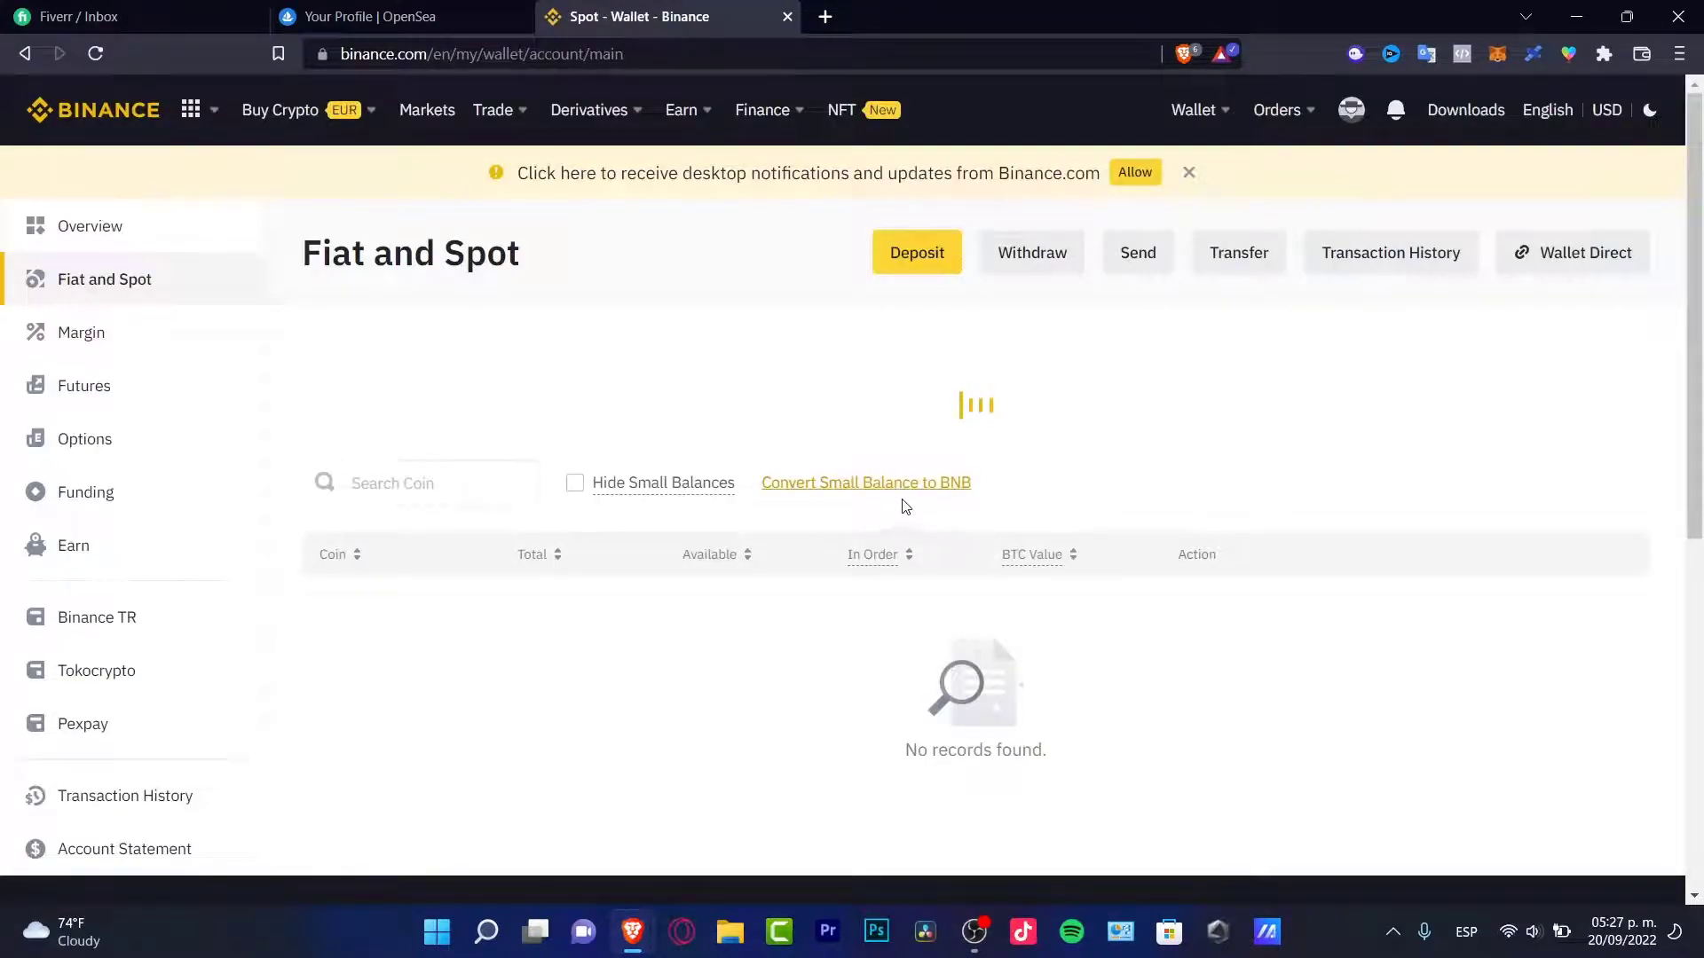
Recheck the OpenSea DAI entry, search 'dai' in Binance's coin list and open its Deposit page.
{"action": "left_click", "coordinate": [479, 13]}
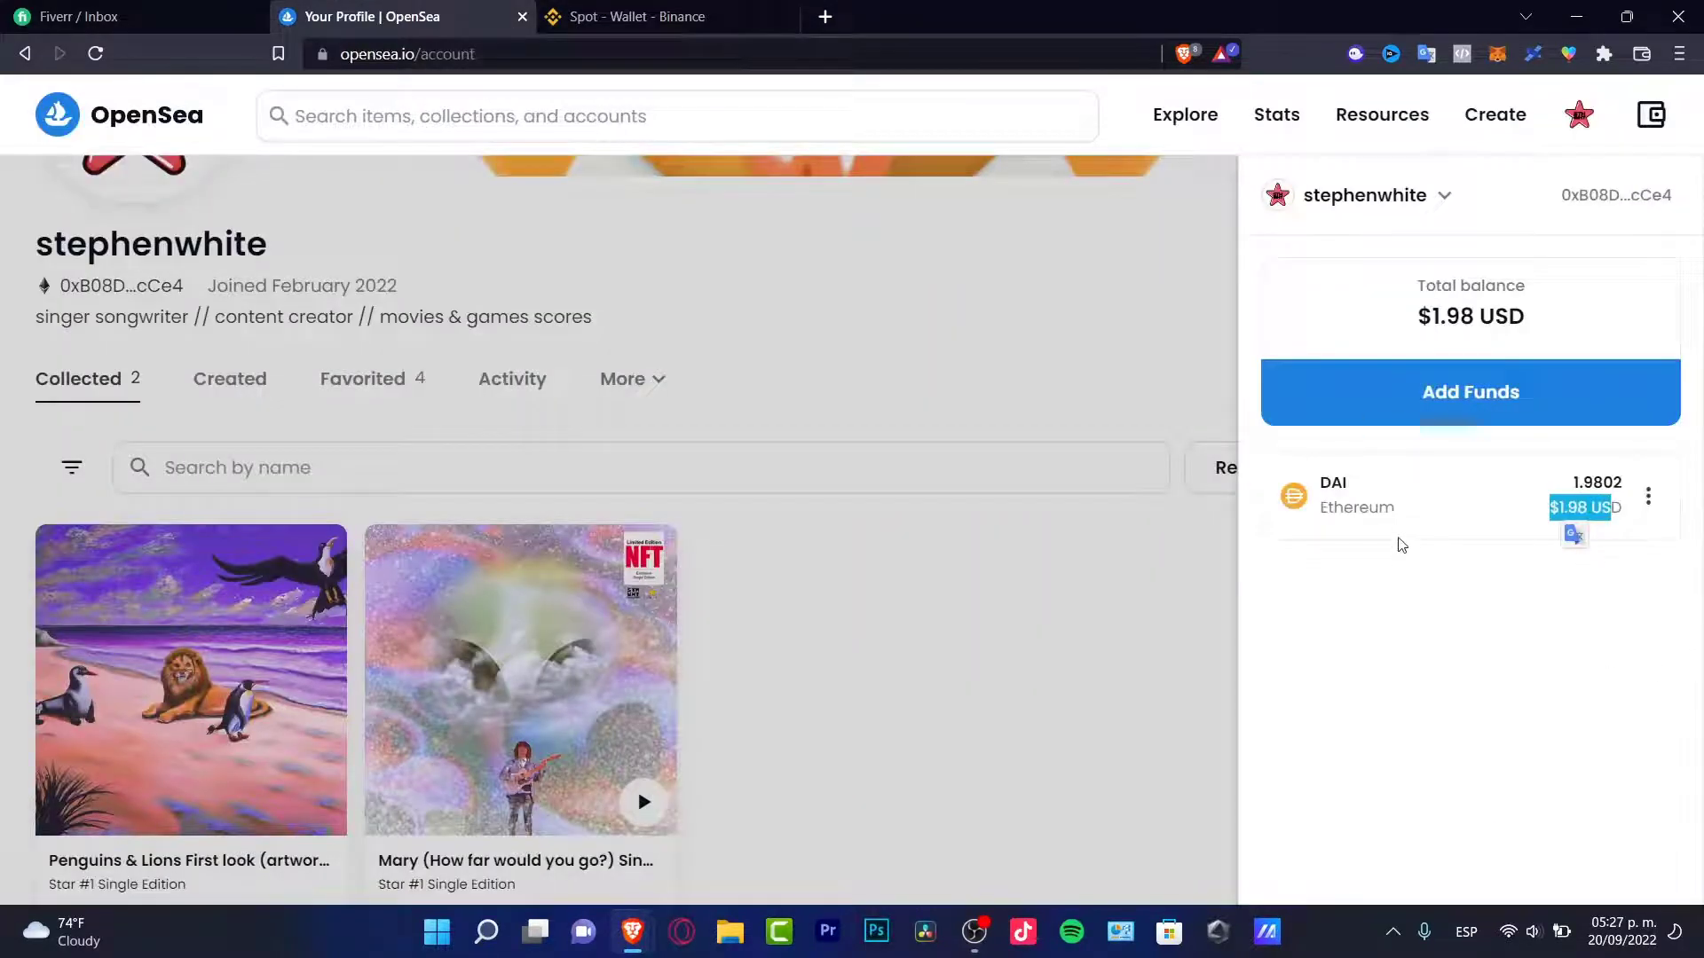
{"action": "left_click_drag", "start_coordinate": [1401, 544], "coordinate": [1015, 182]}
{"action": "left_click", "coordinate": [637, 16]}
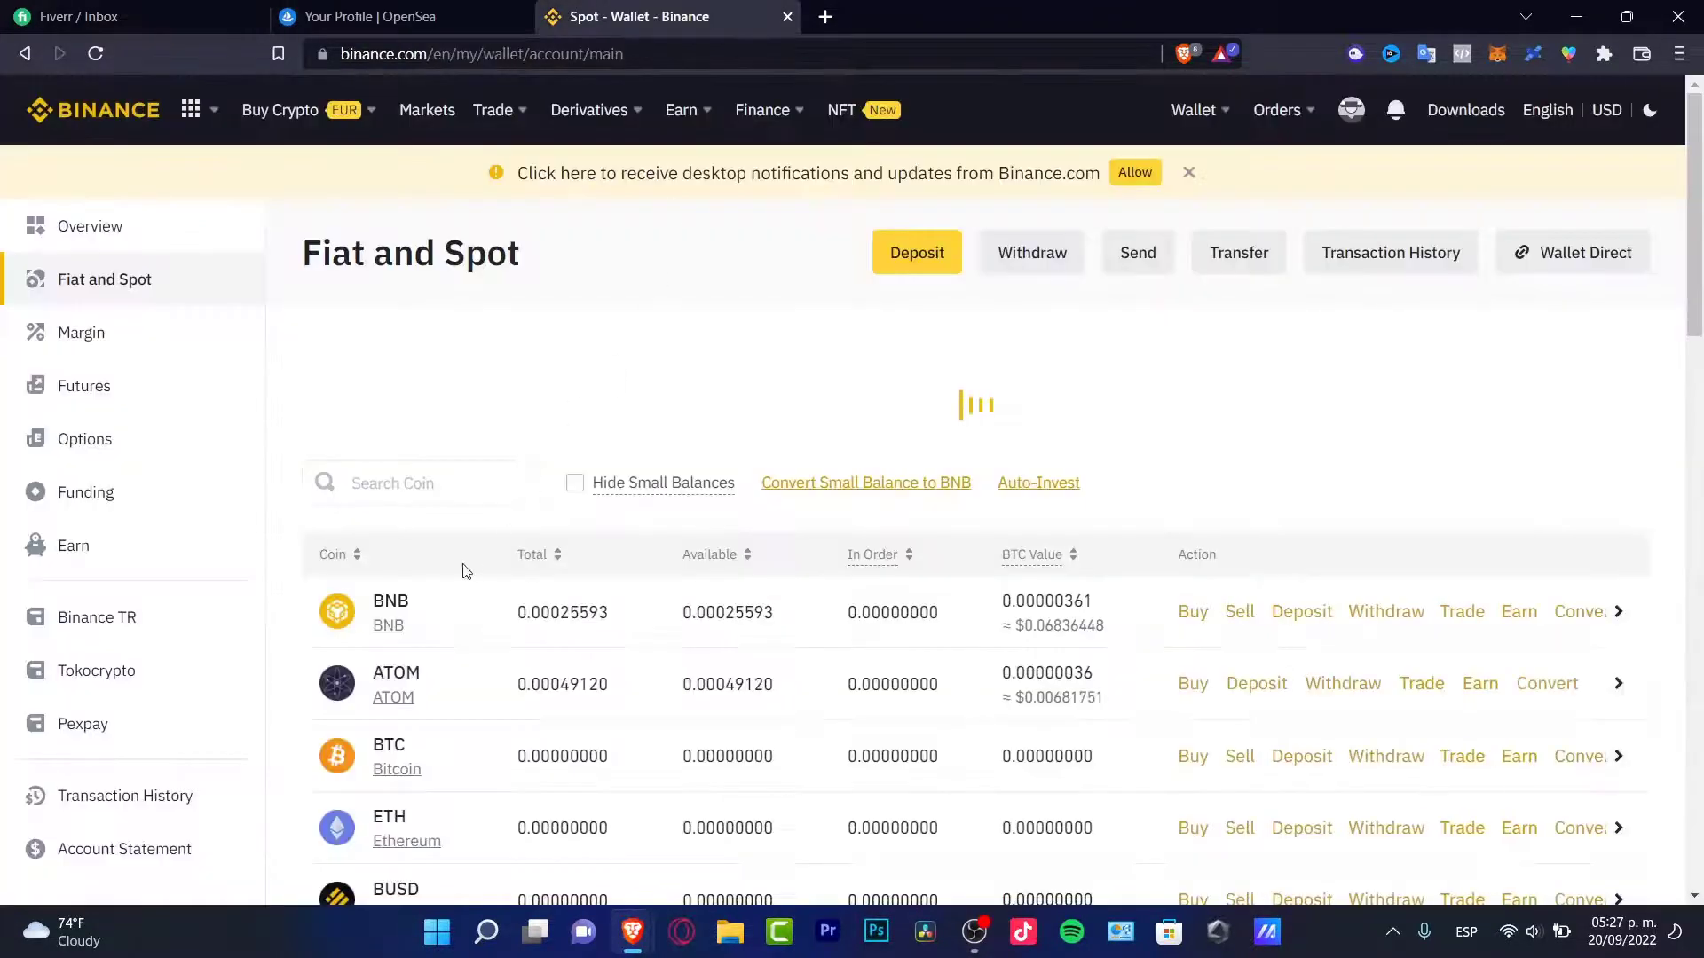
{"action": "left_click", "coordinate": [418, 480]}
{"action": "type", "text": "dai"}
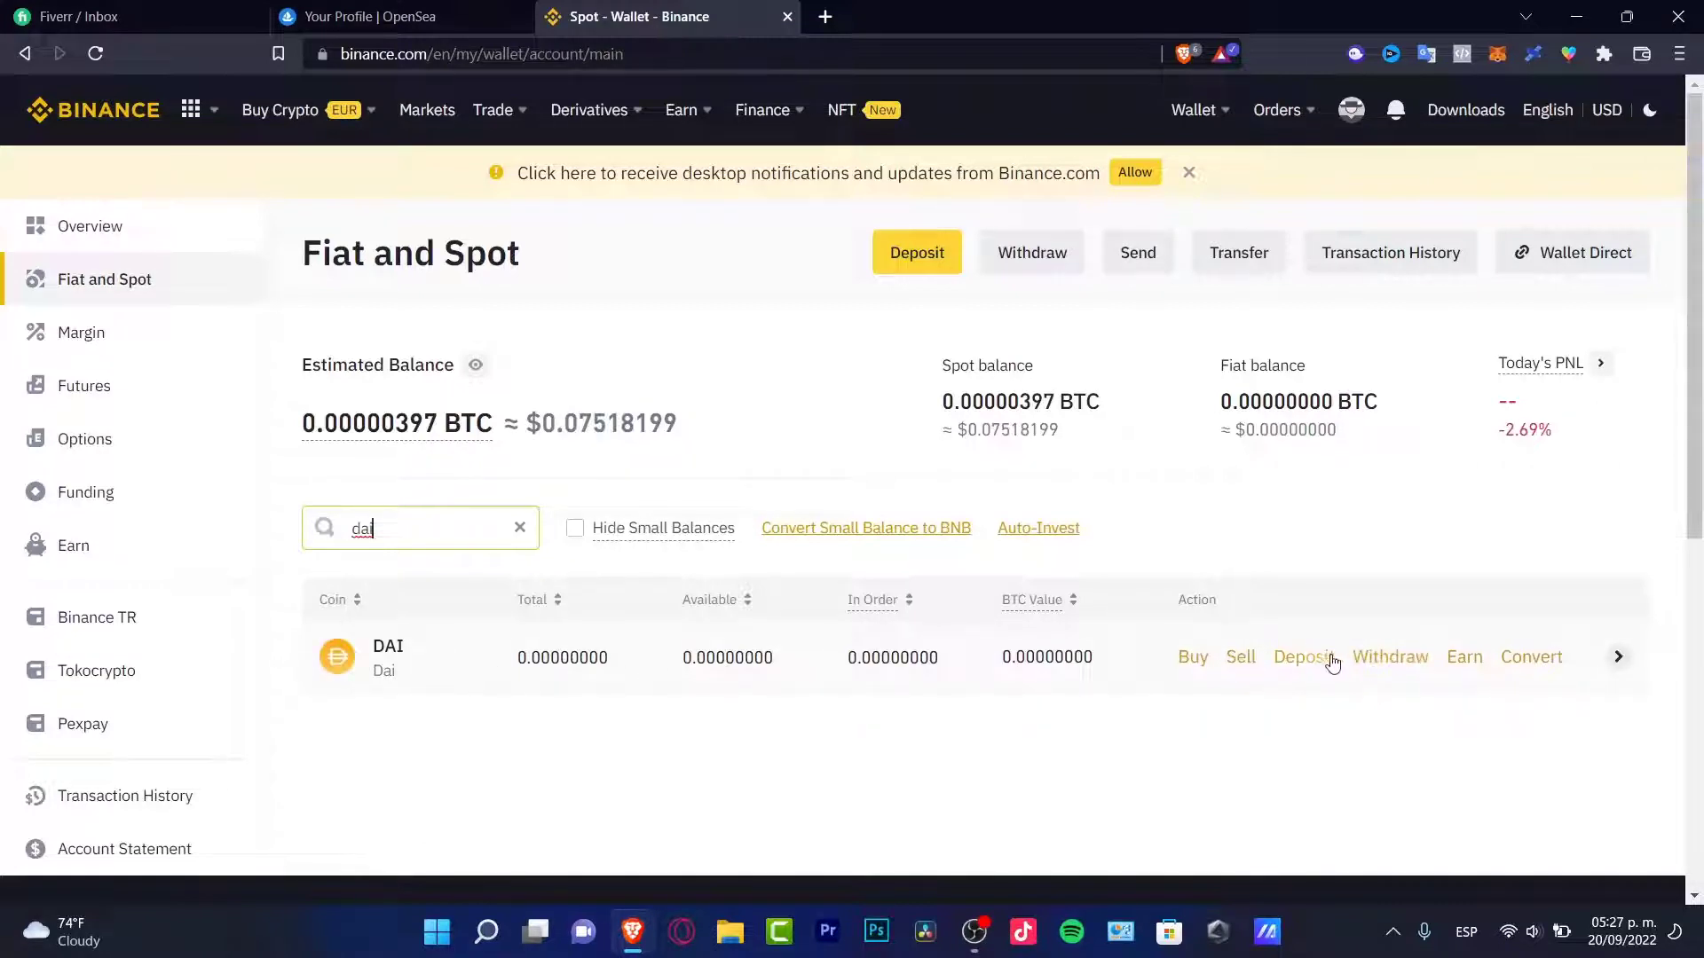
{"action": "left_click", "coordinate": [1304, 658]}
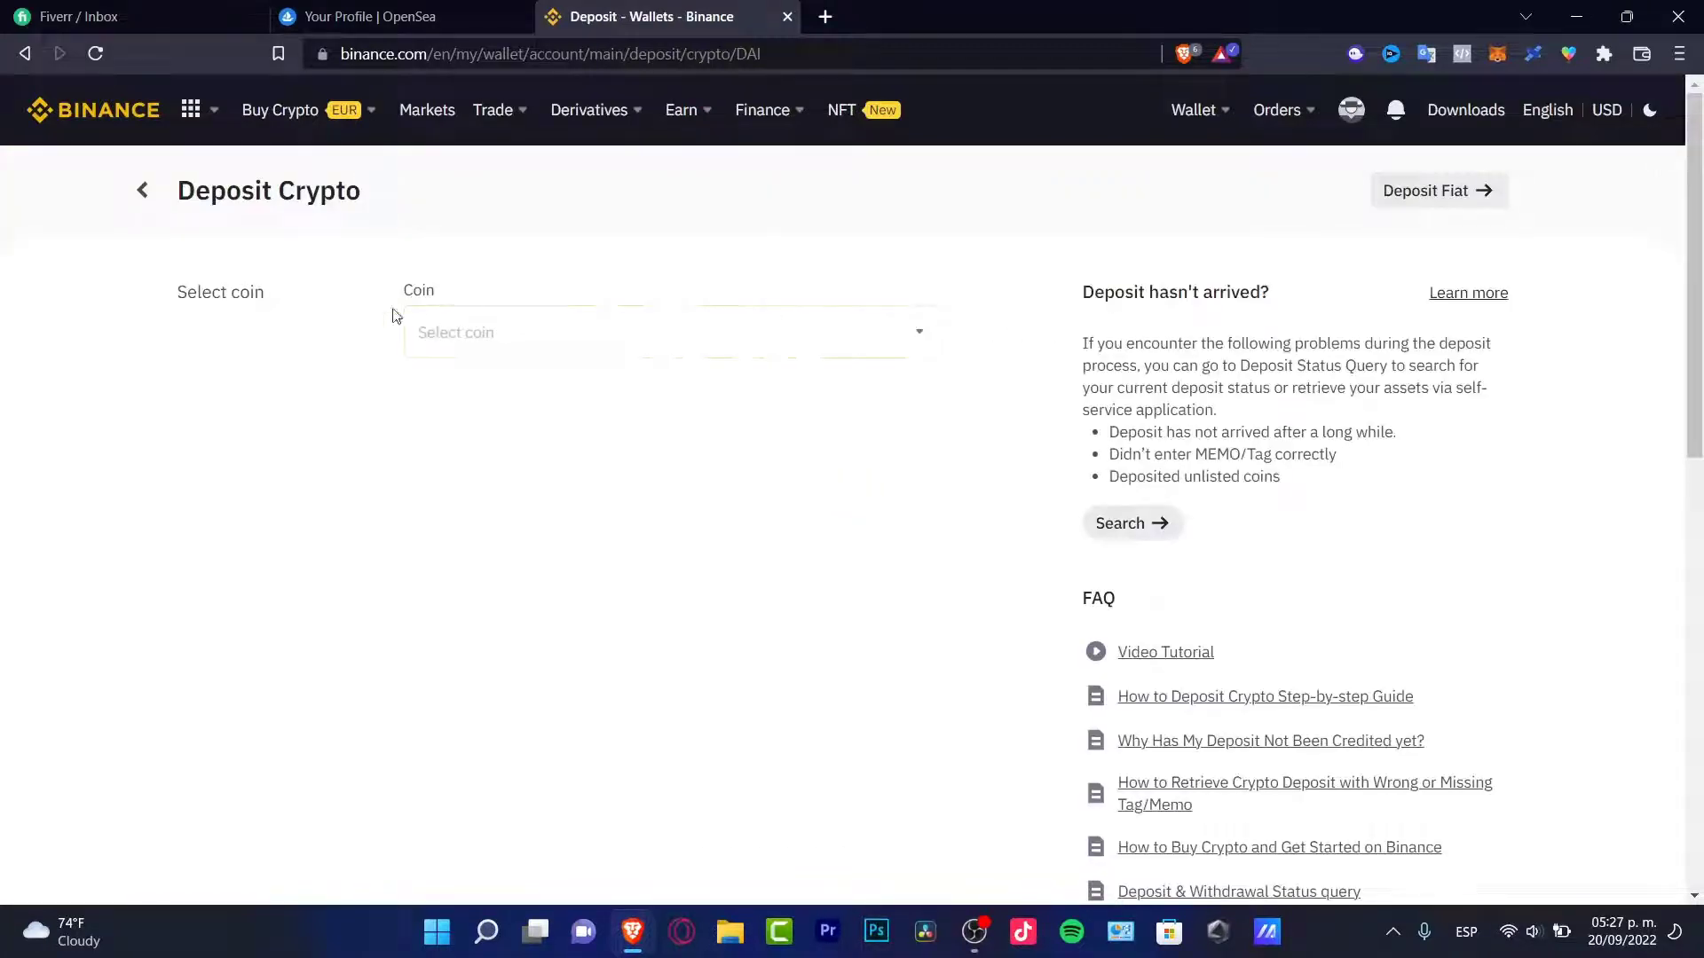
Choose DAI as the Binance deposit coin, then open MetaMask showing 1.98020792 DAI.
{"action": "left_click", "coordinate": [442, 341]}
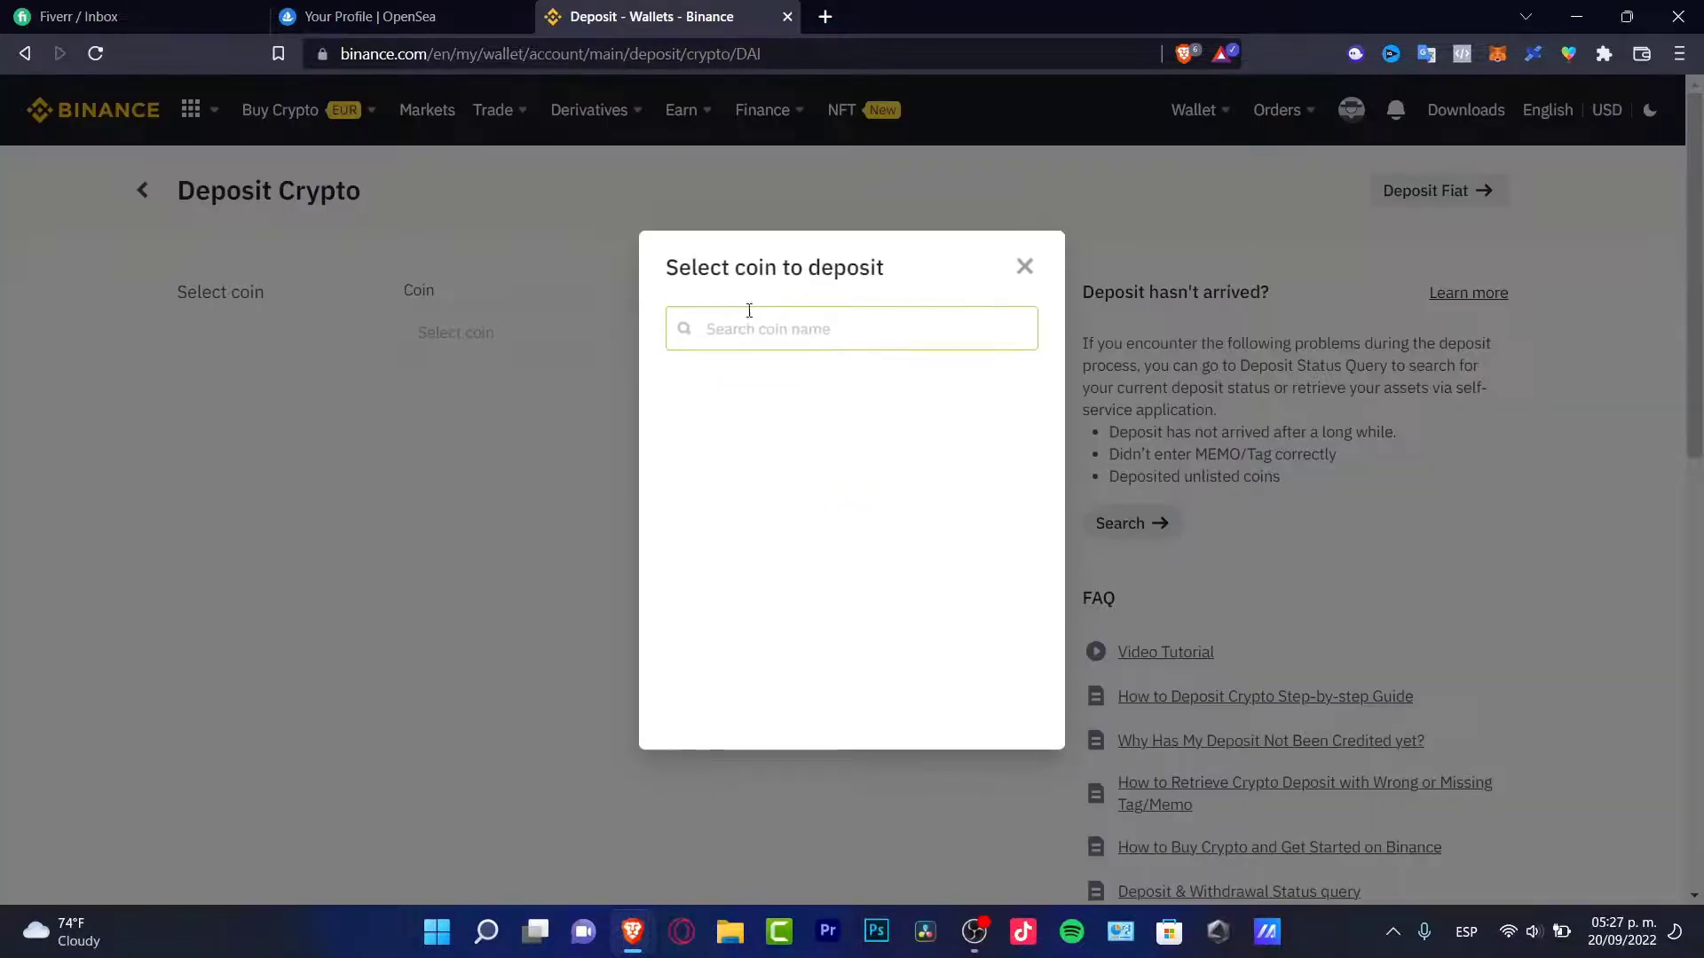
{"action": "type", "text": "dai"}
{"action": "left_click", "coordinate": [728, 390]}
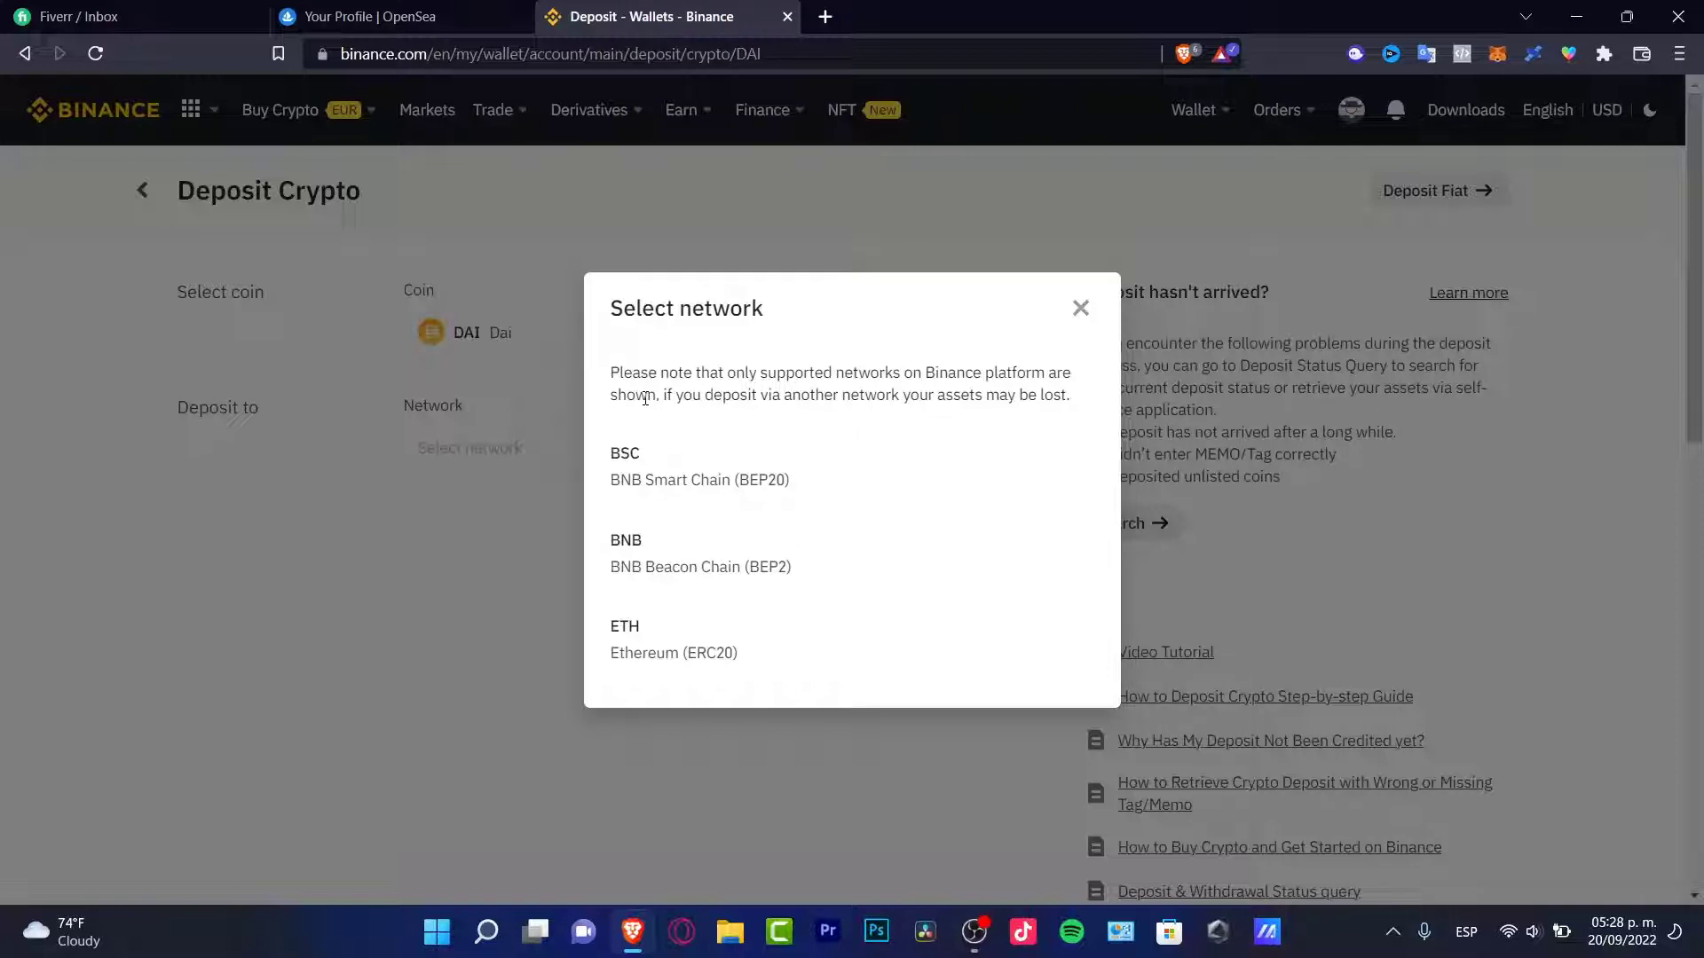
{"action": "left_click", "coordinate": [1081, 310]}
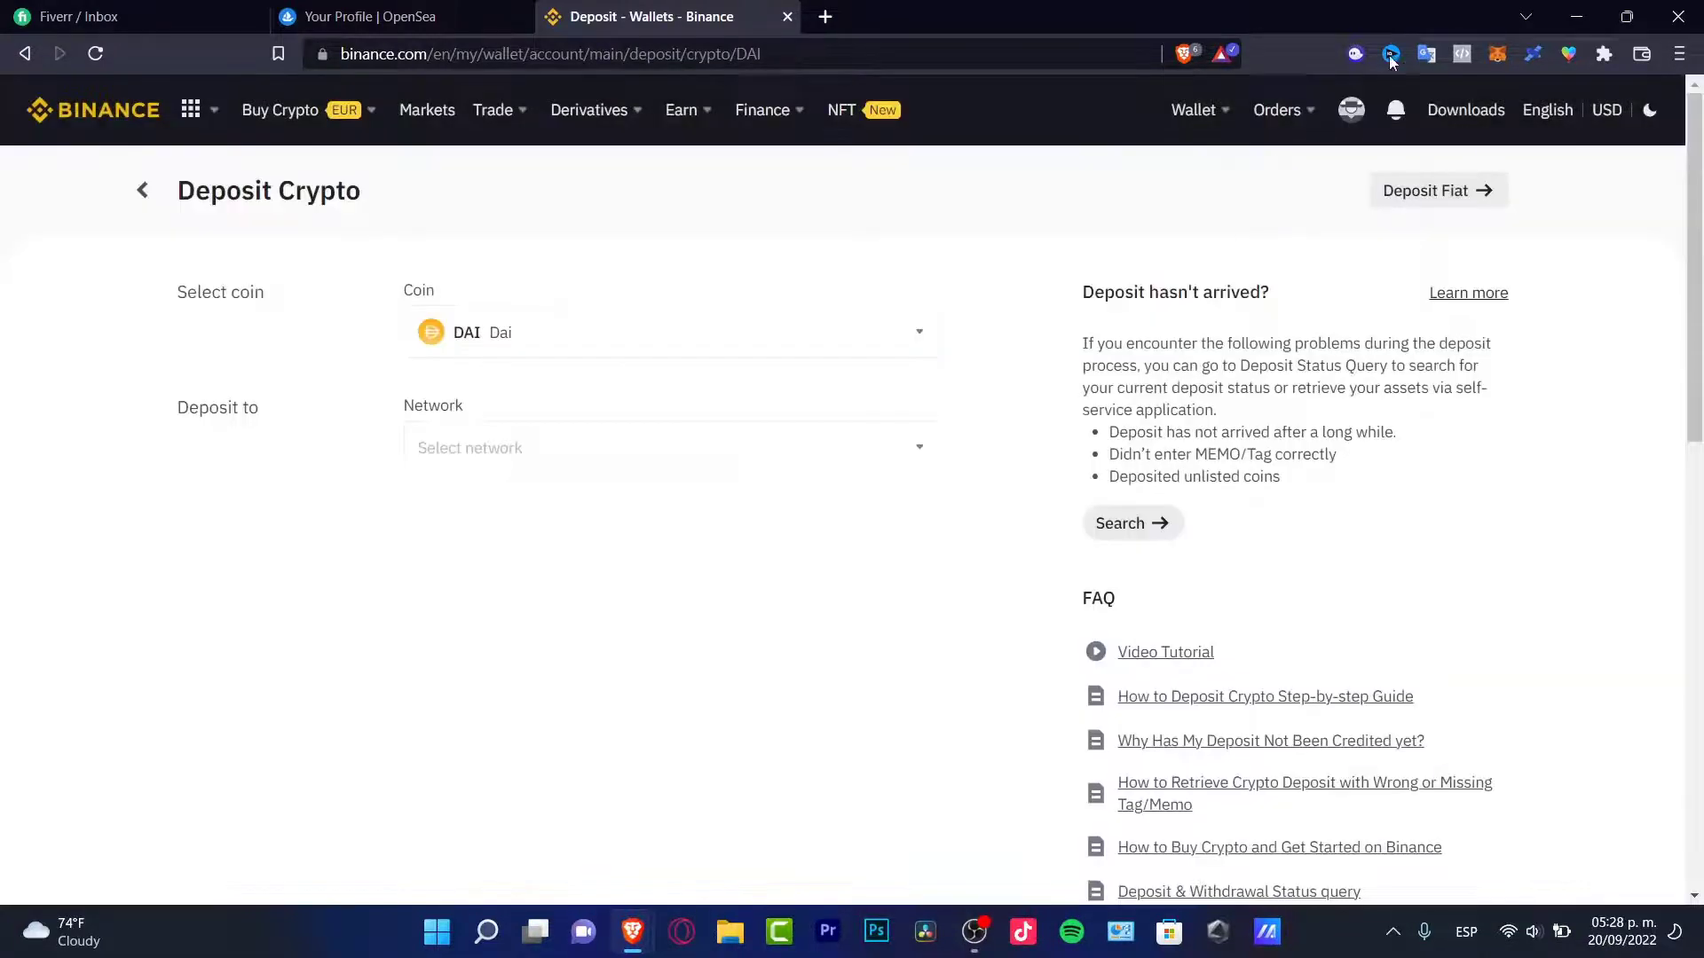
{"action": "left_click", "coordinate": [1495, 55]}
{"action": "scroll", "coordinate": [1271, 581], "scroll_direction": "down", "scroll_amount": 2}
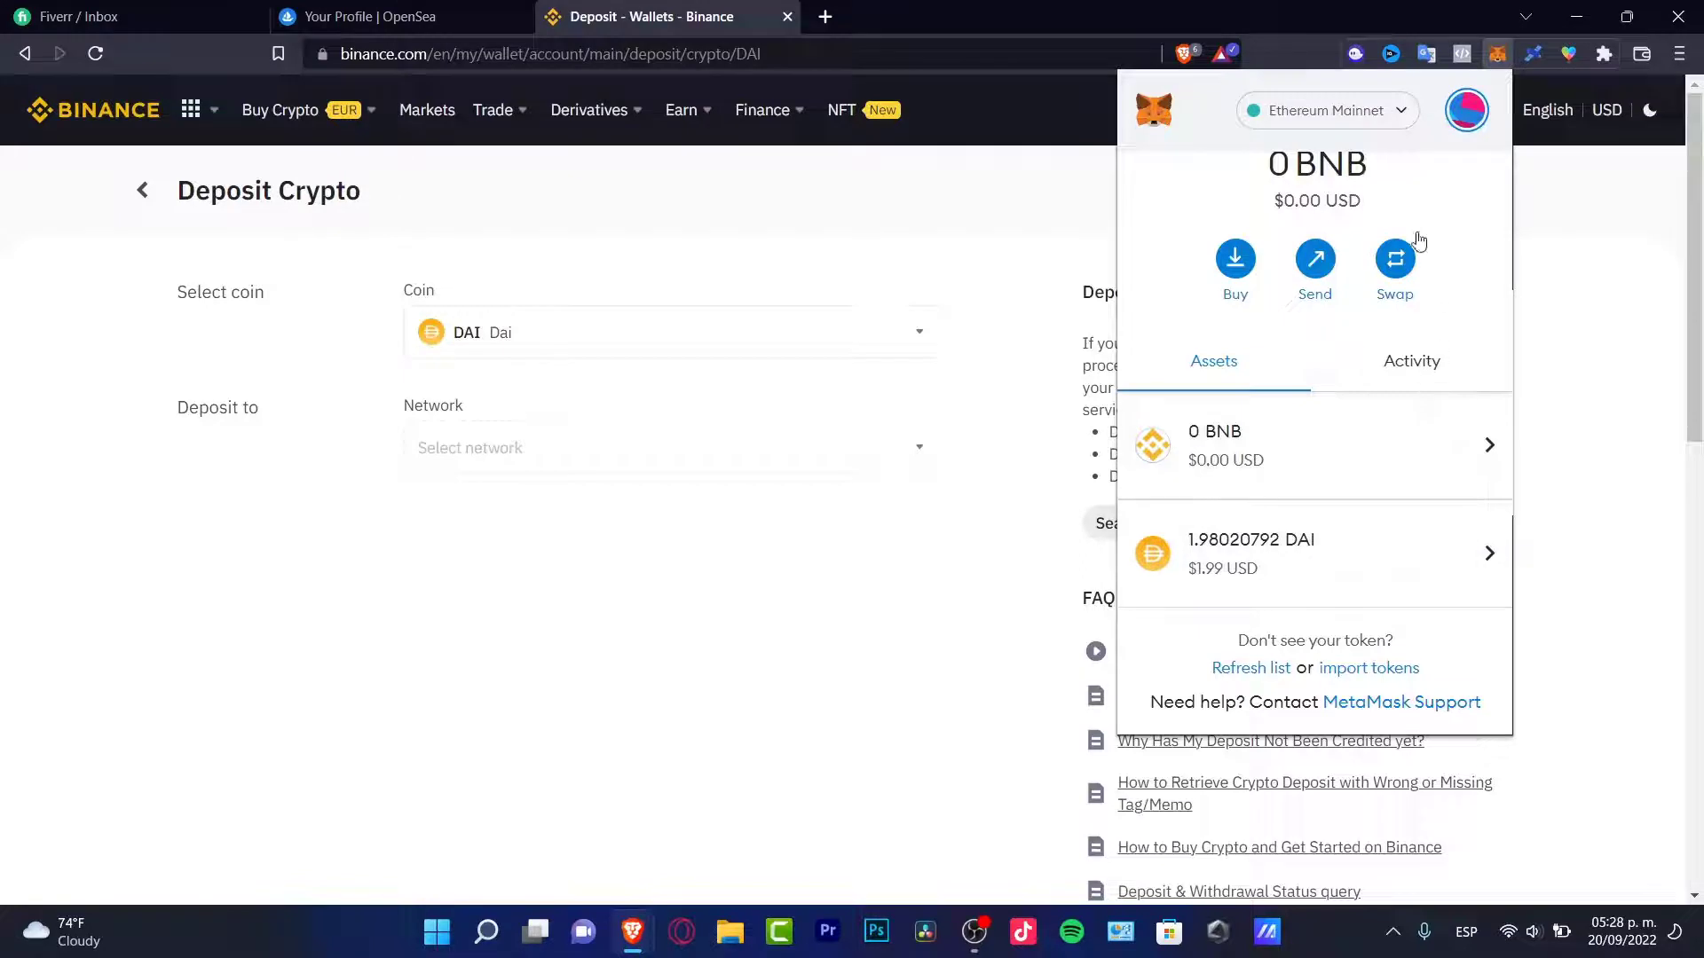
Confirm MetaMask is on Ethereum Mainnet, then bring up Binance's DAI deposit network list.
{"action": "left_click", "coordinate": [1353, 122]}
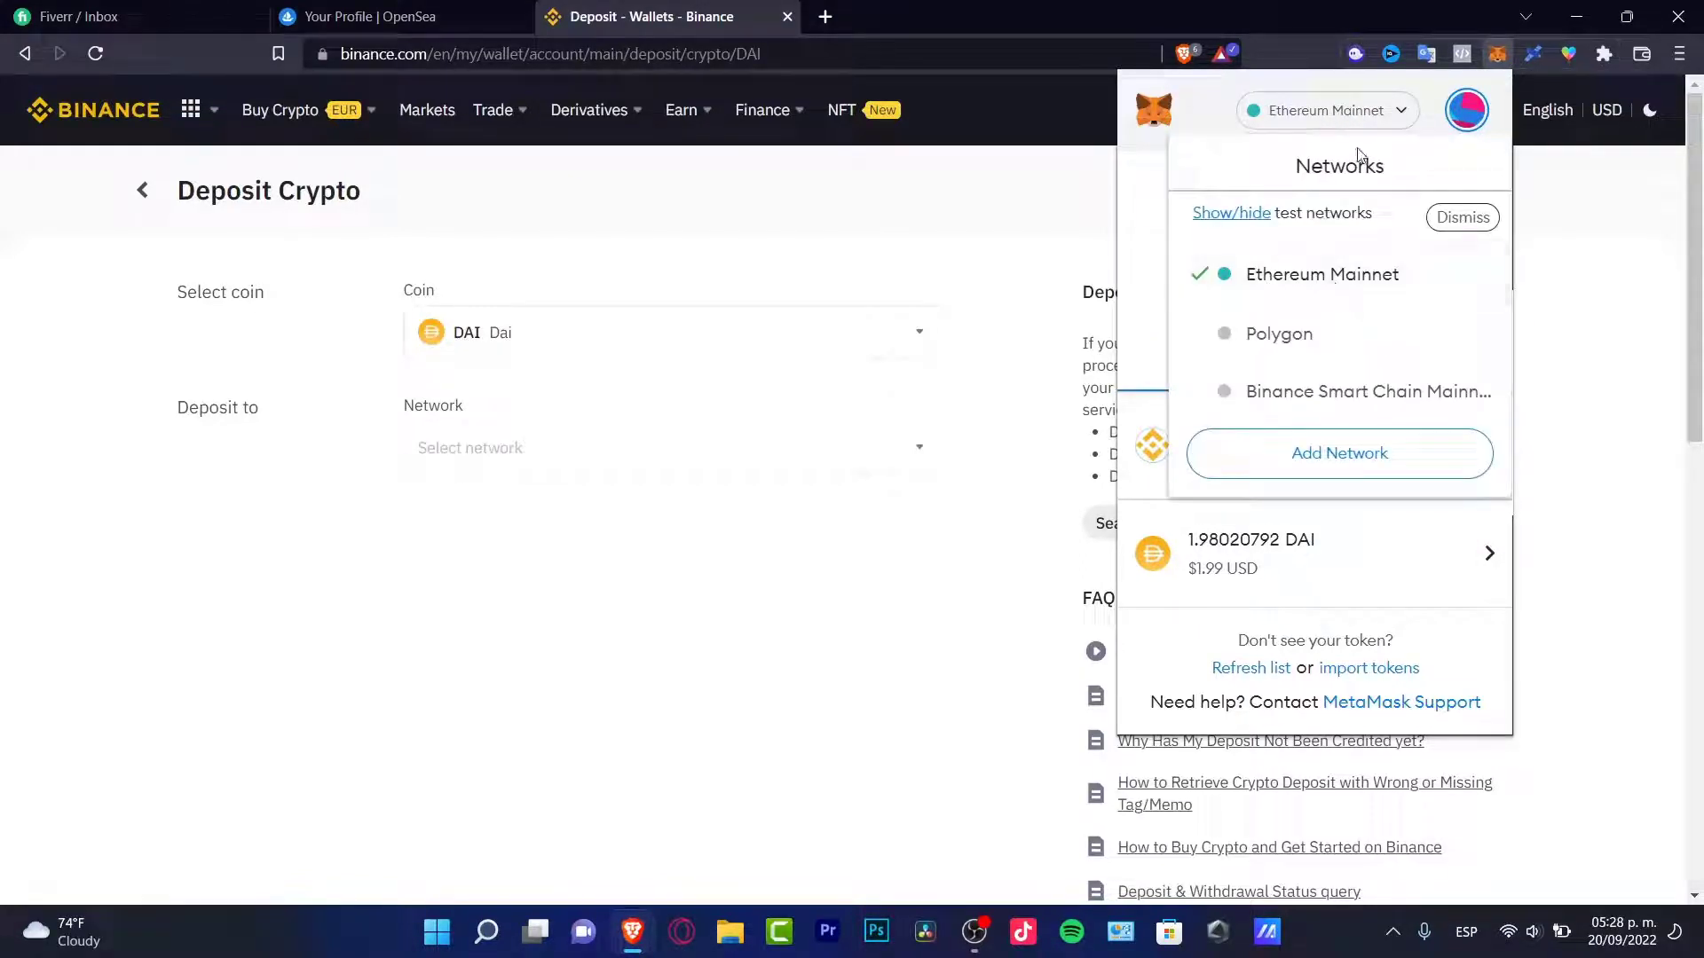
{"action": "left_click", "coordinate": [1349, 129]}
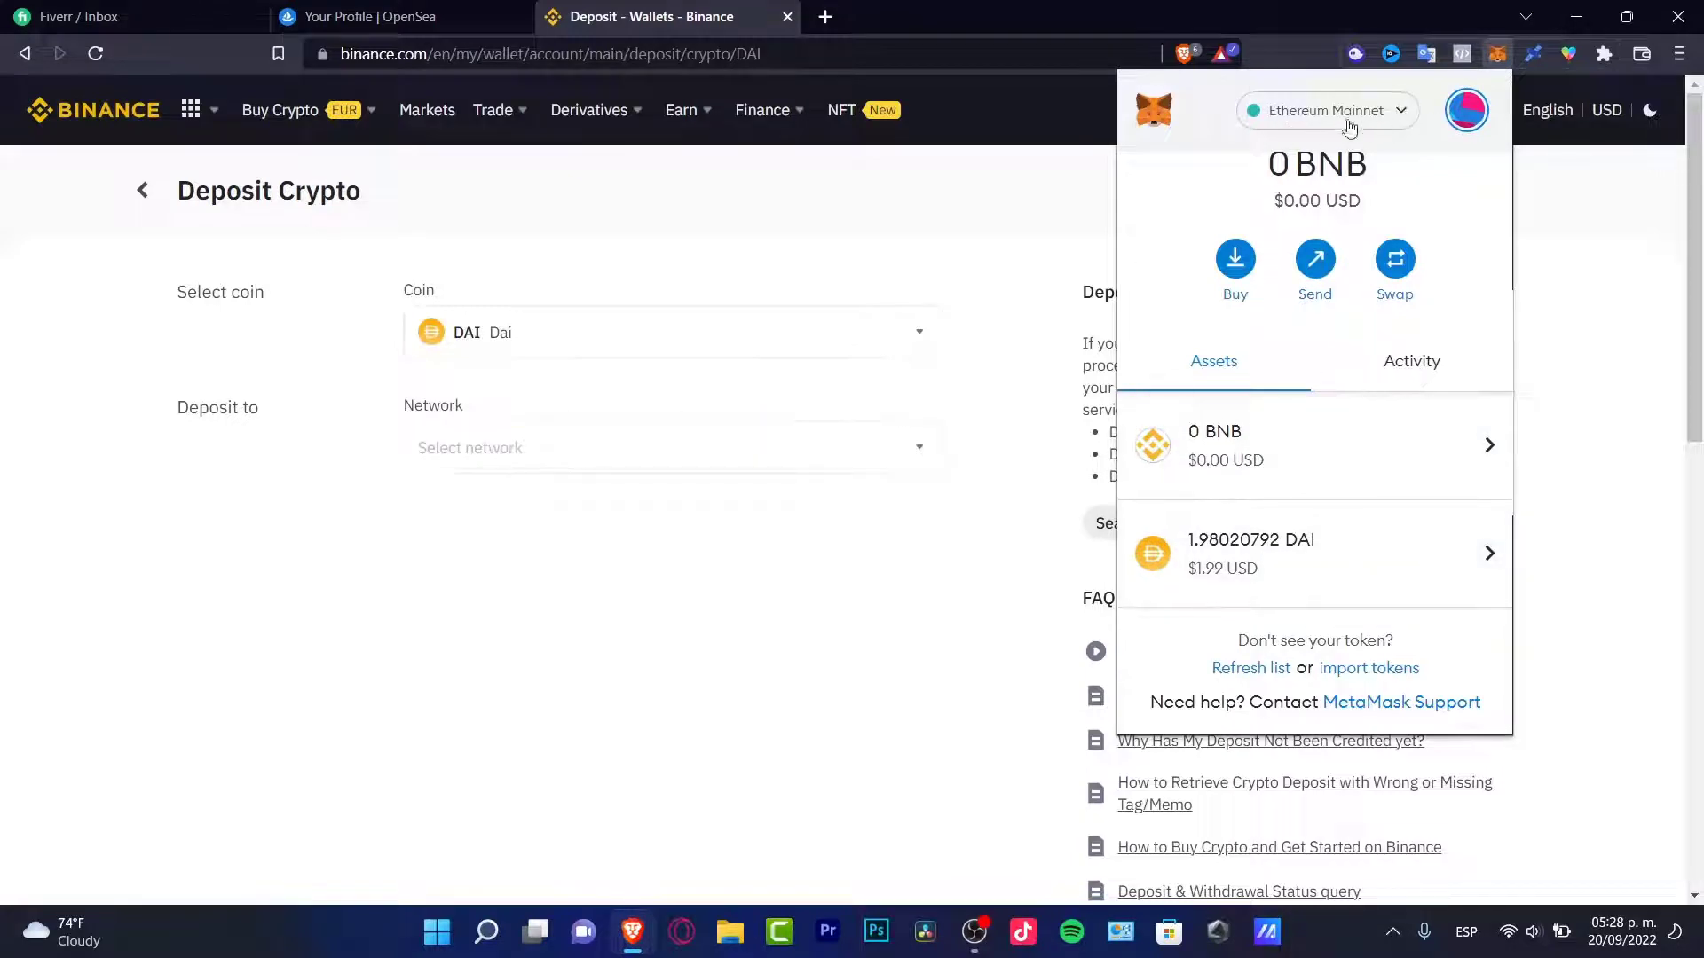
{"action": "left_click", "coordinate": [786, 443]}
Pick Ethereum (ERC20), copy the DAI deposit address, and paste it as the MetaMask send recipient.
{"action": "left_click", "coordinate": [731, 660]}
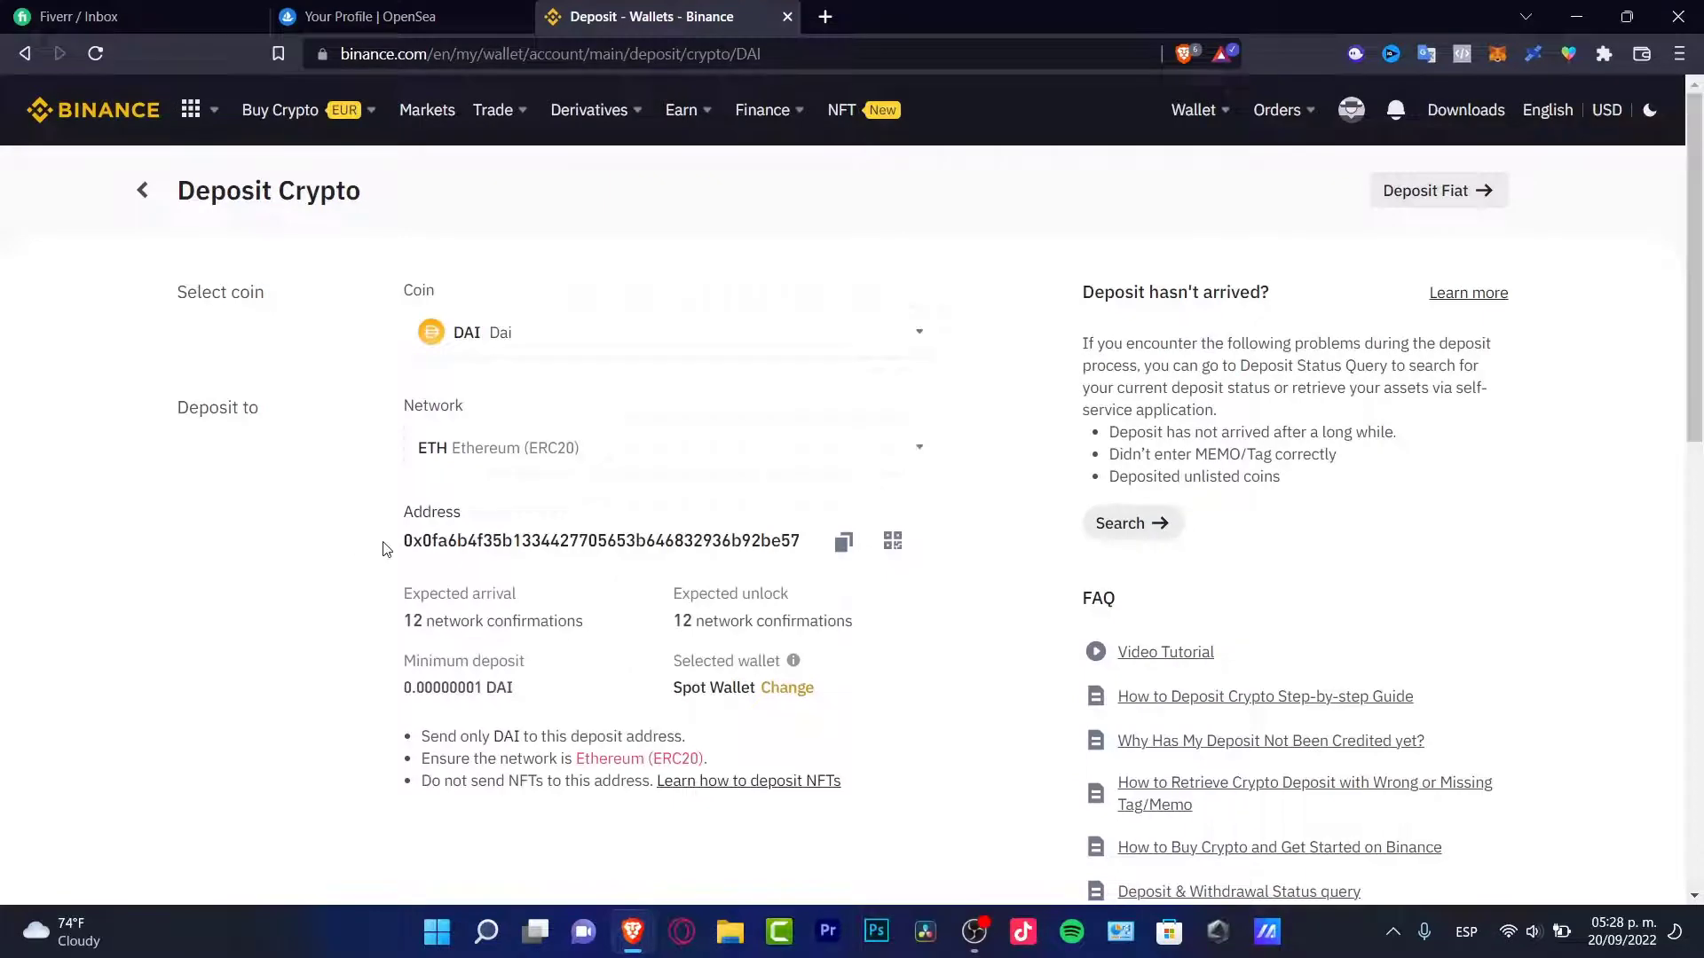
{"action": "left_click", "coordinate": [843, 541]}
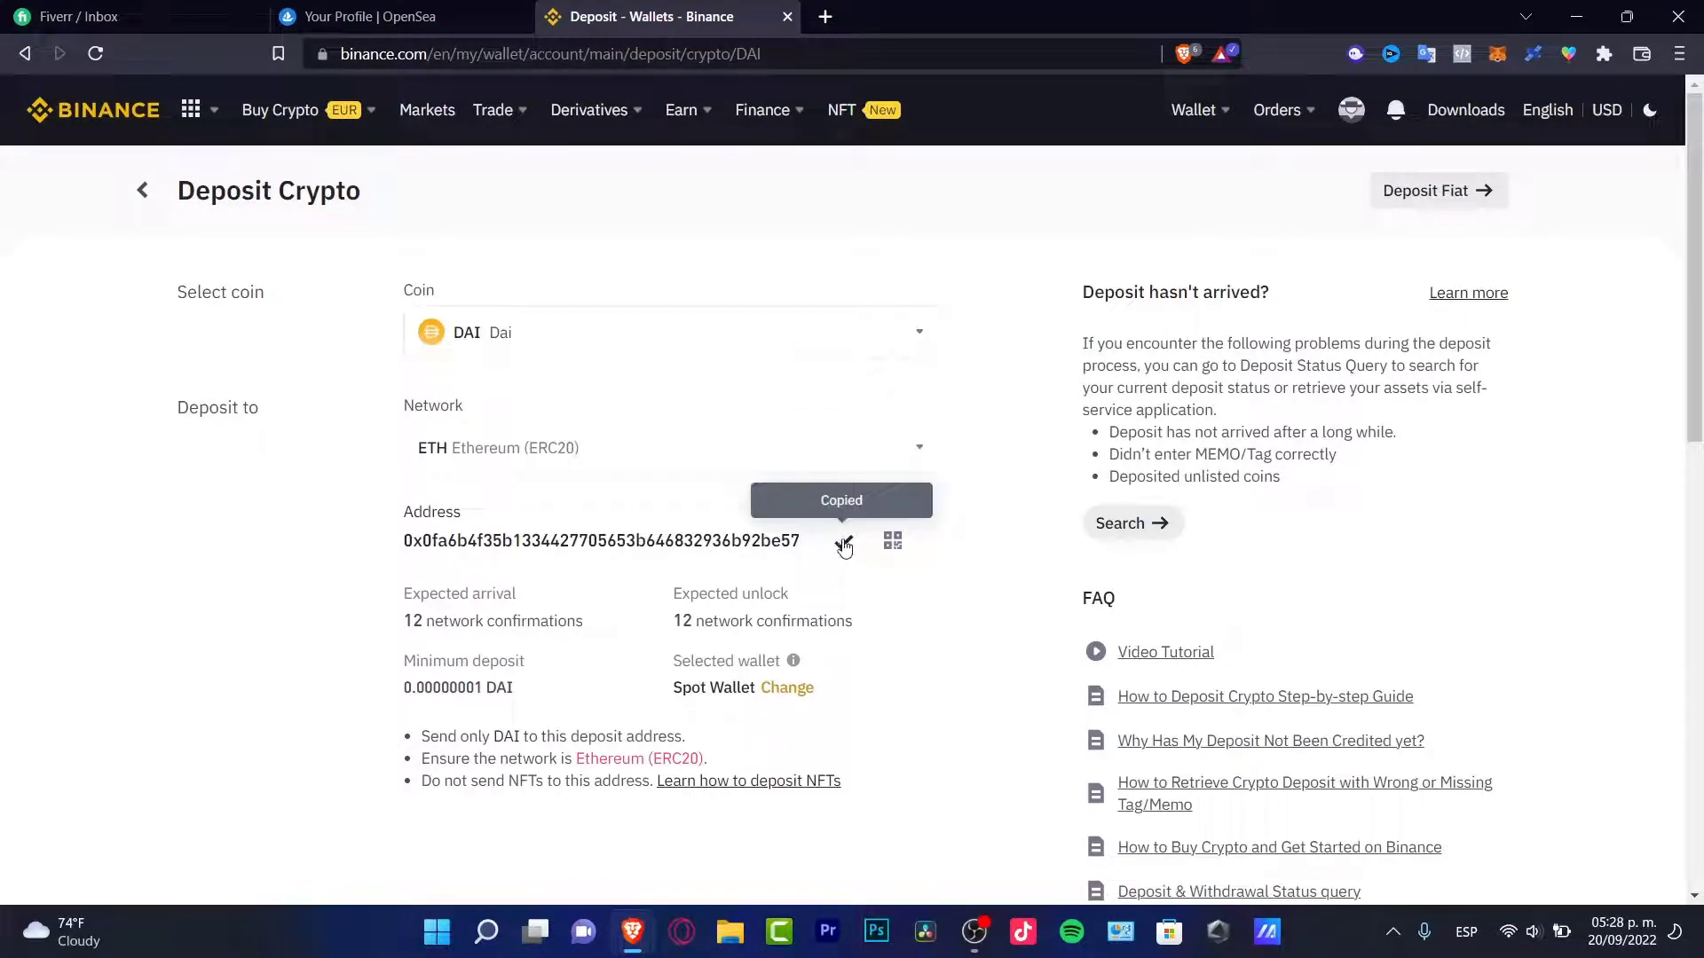
{"action": "left_click", "coordinate": [1498, 59]}
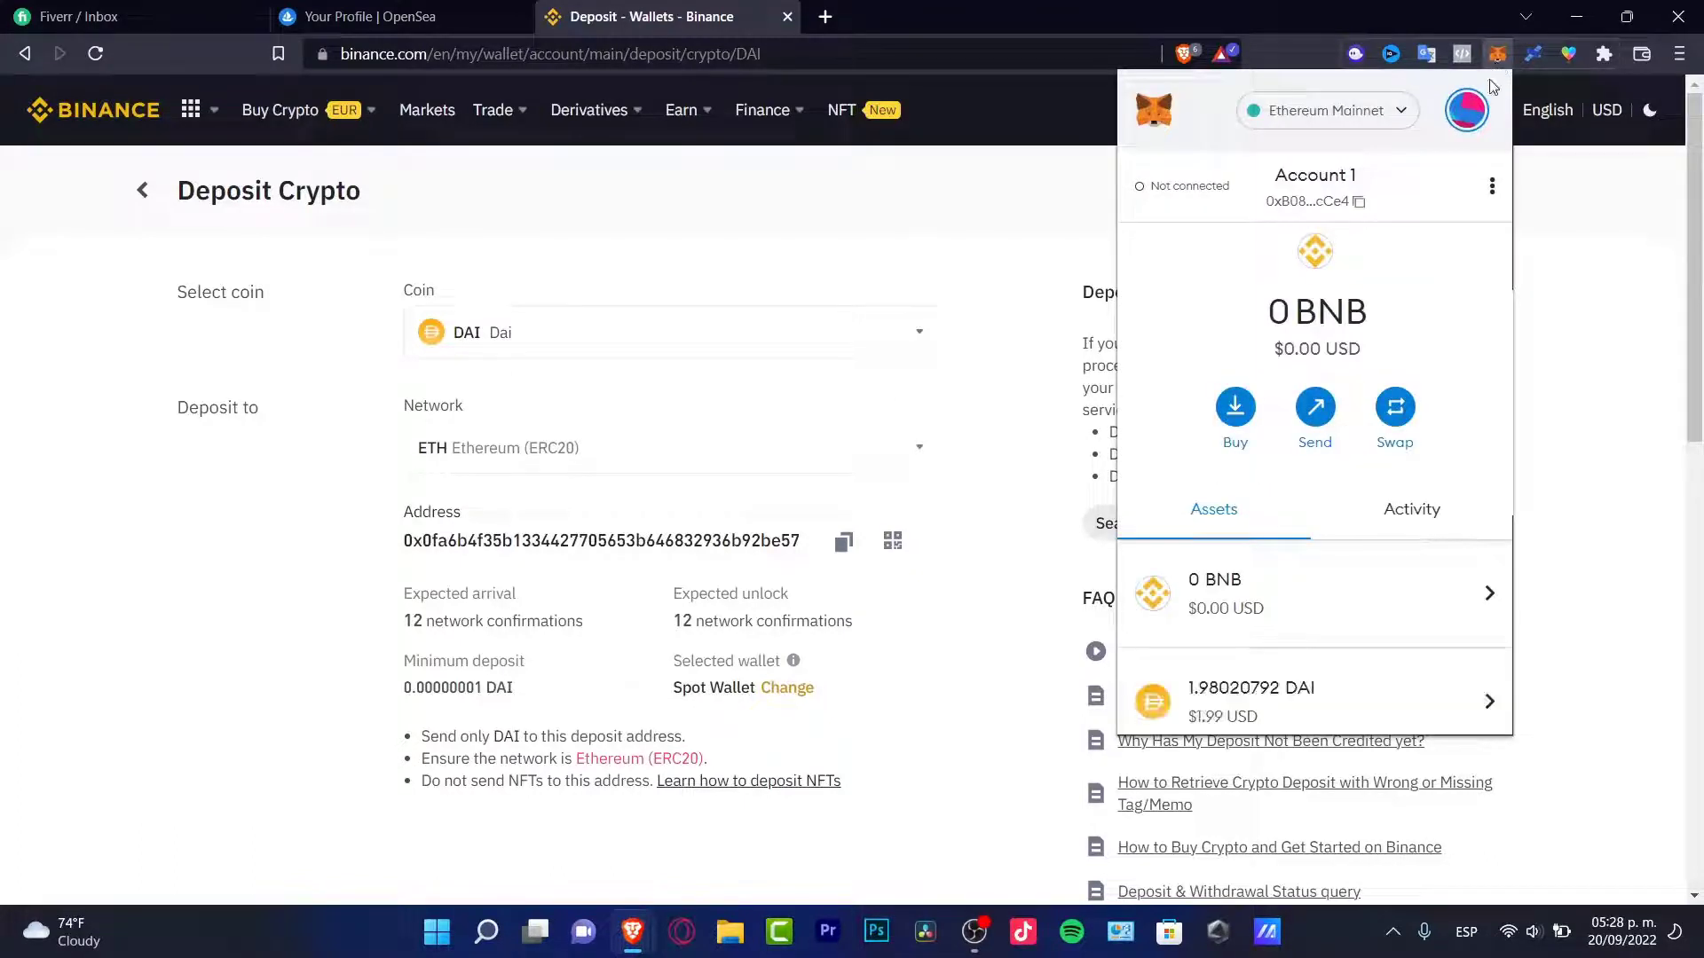
{"action": "left_click", "coordinate": [1326, 426]}
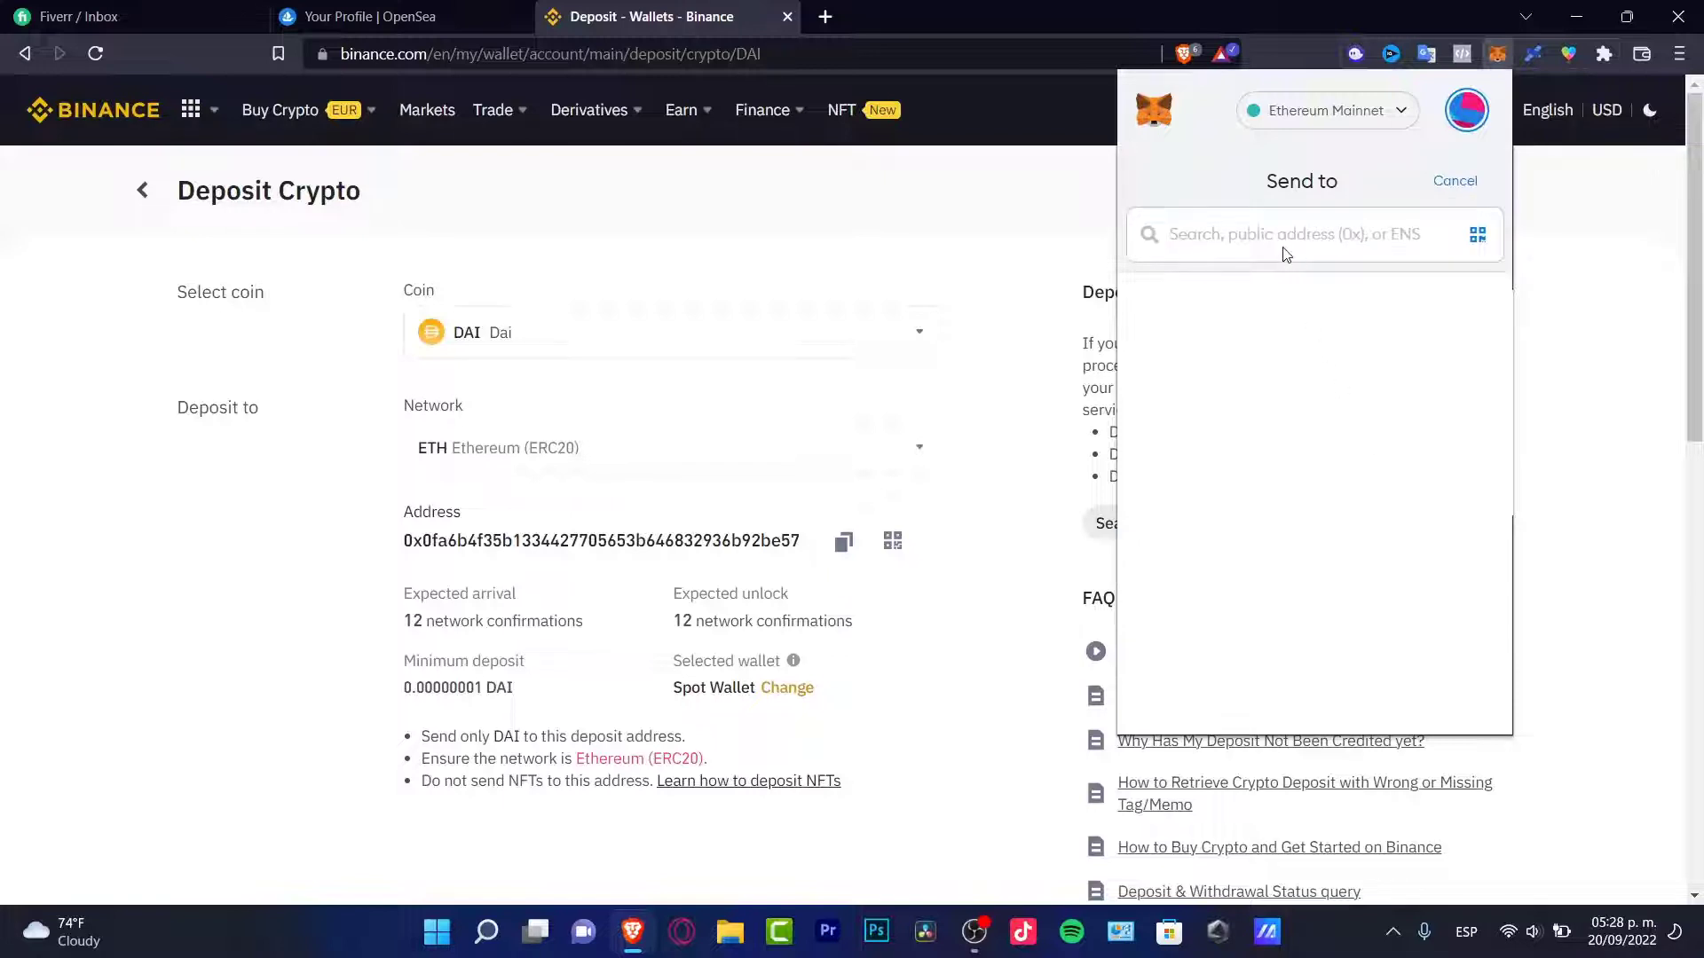
{"action": "key", "text": "ctrl+v"}
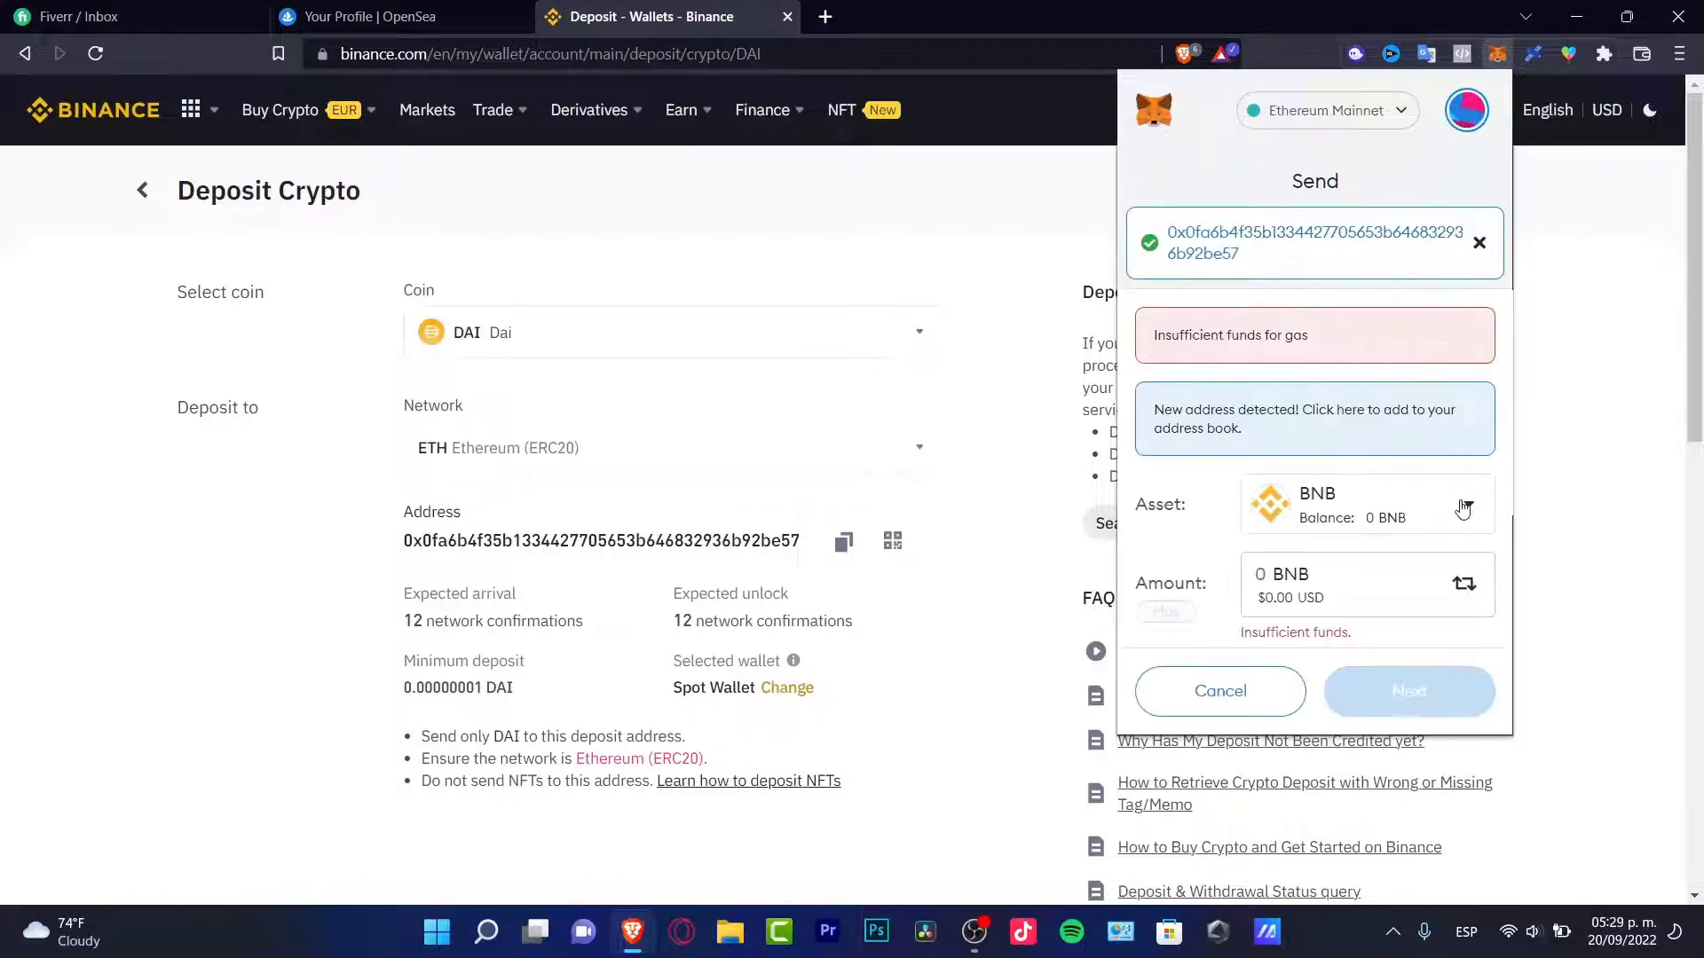
Set the send to 1 DAI, then cancel it due to insufficient gas funds.
{"action": "left_click", "coordinate": [1462, 510]}
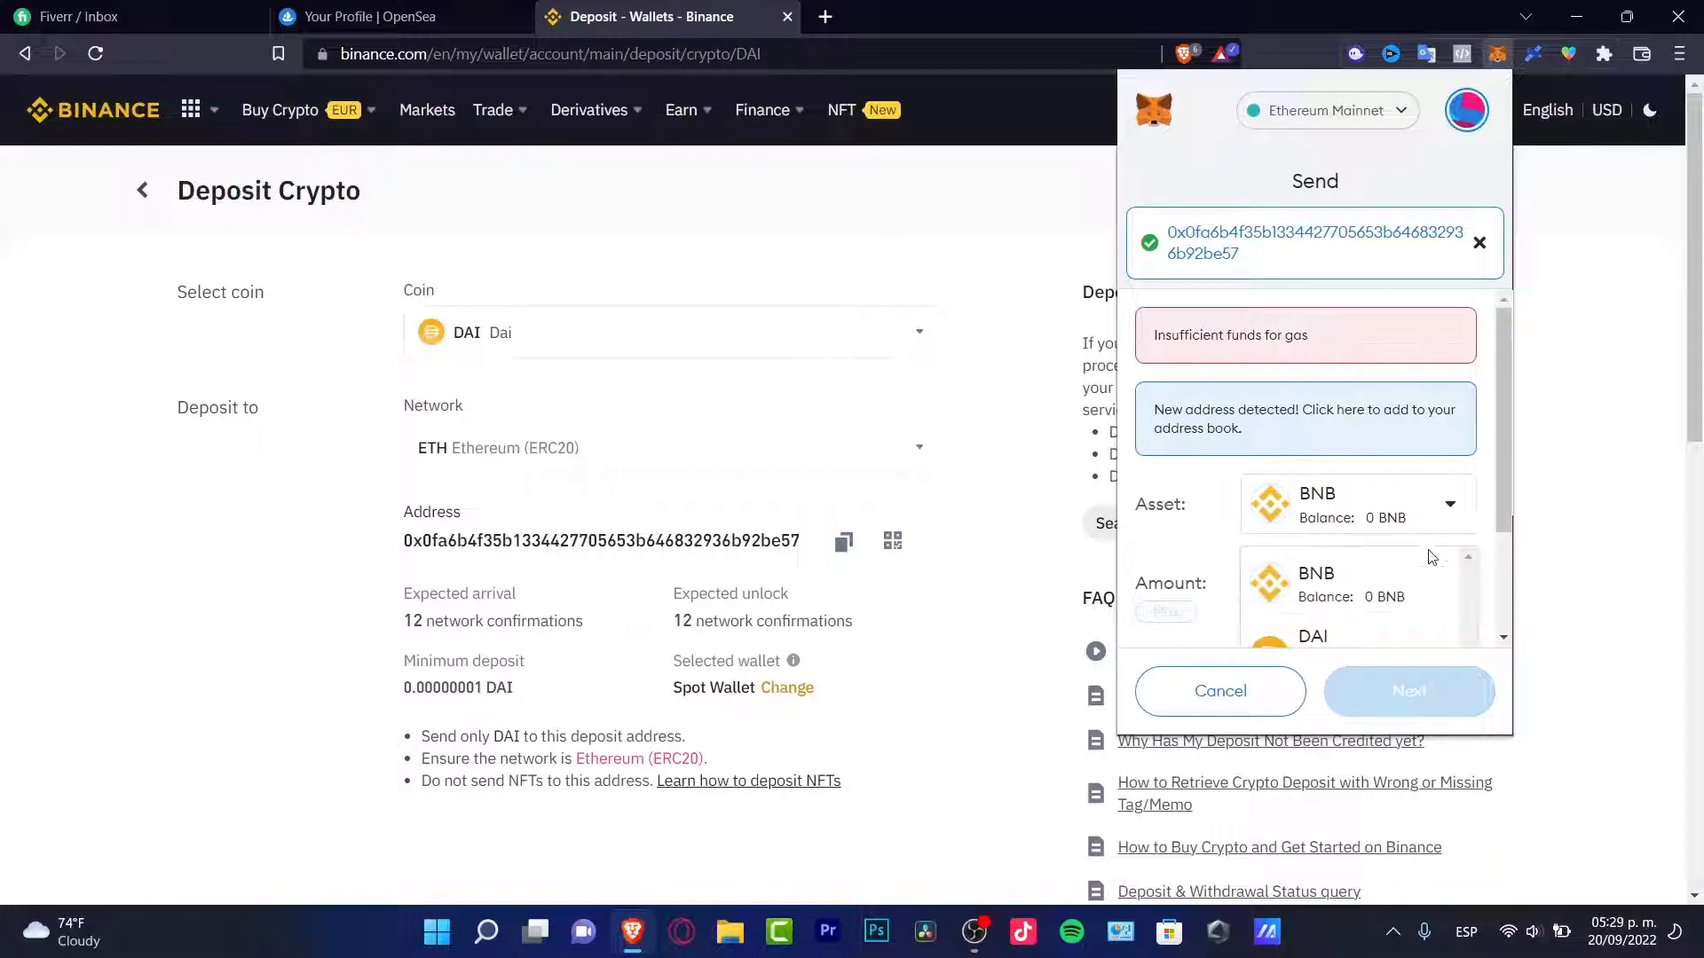
{"action": "scroll", "coordinate": [1322, 579], "scroll_direction": "down", "scroll_amount": 2}
{"action": "left_click", "coordinate": [1318, 506]}
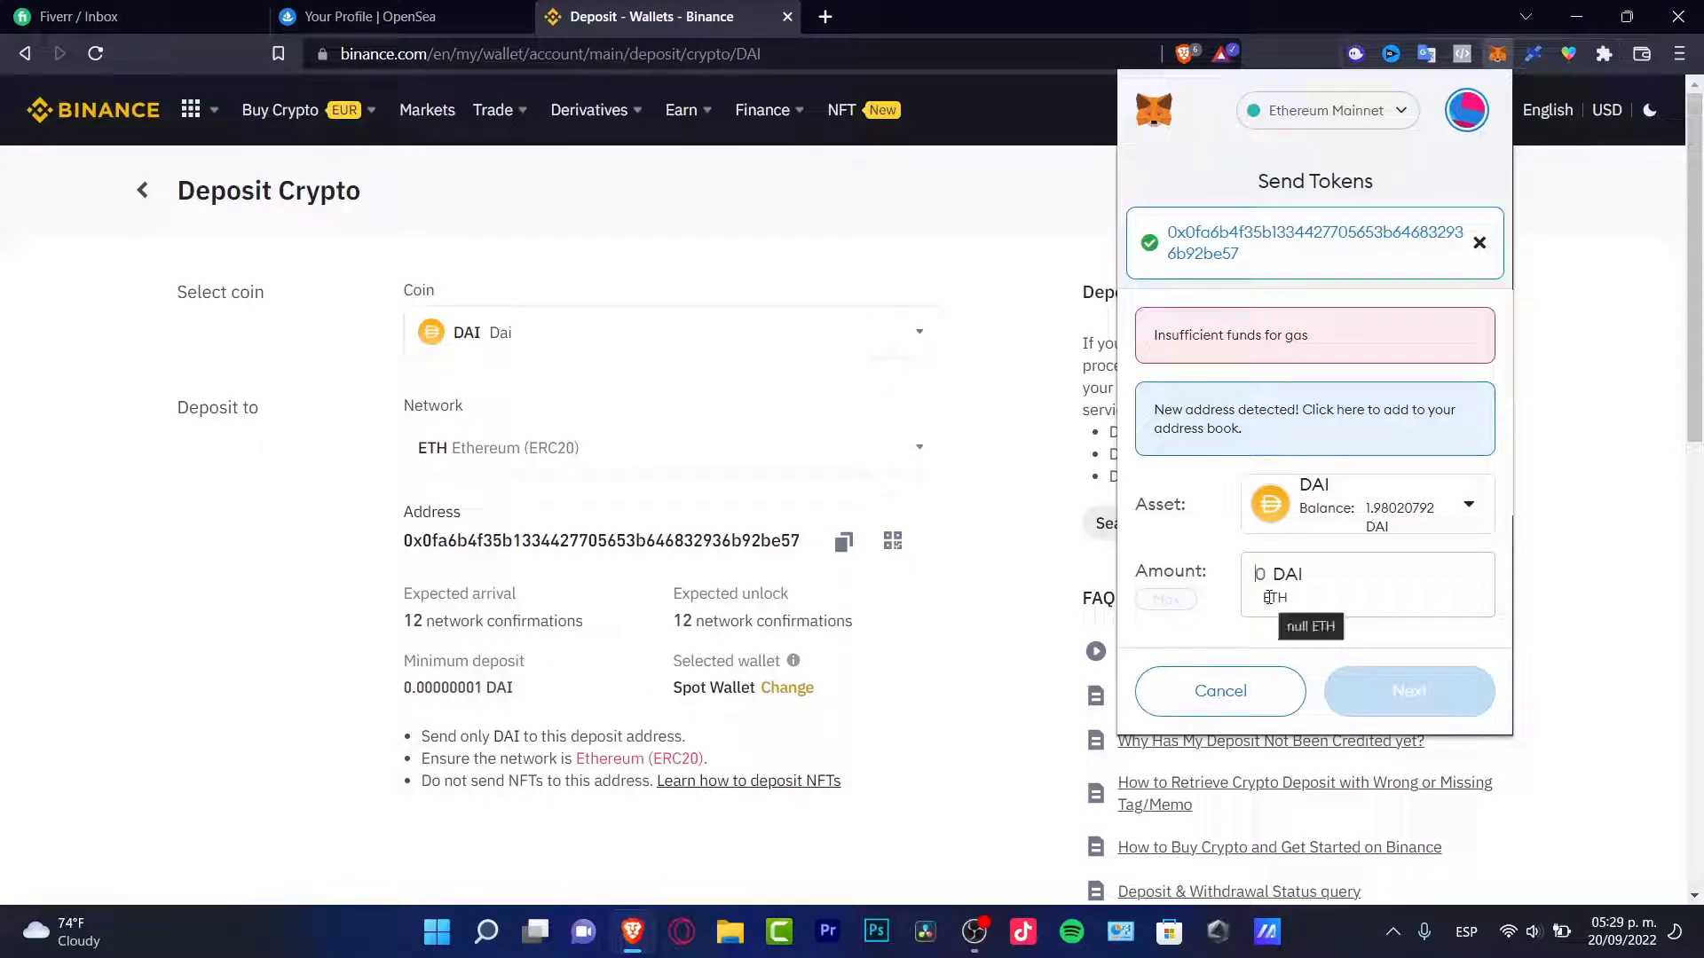
{"action": "type", "text": "1"}
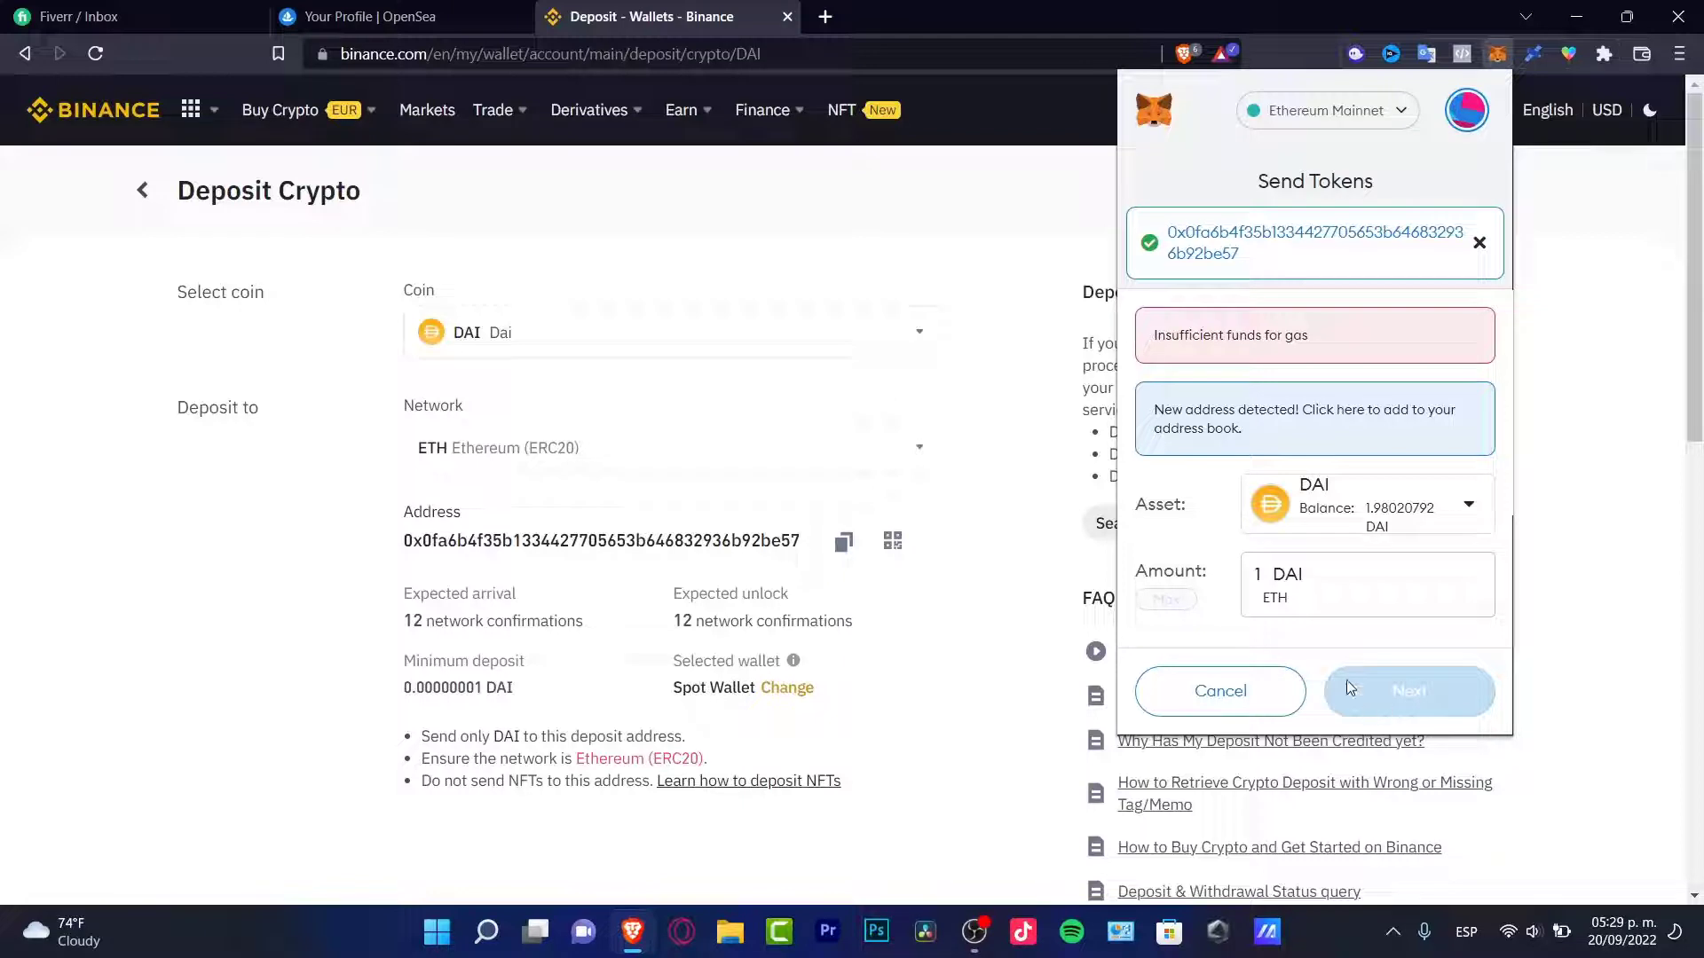
{"action": "left_click", "coordinate": [1278, 691]}
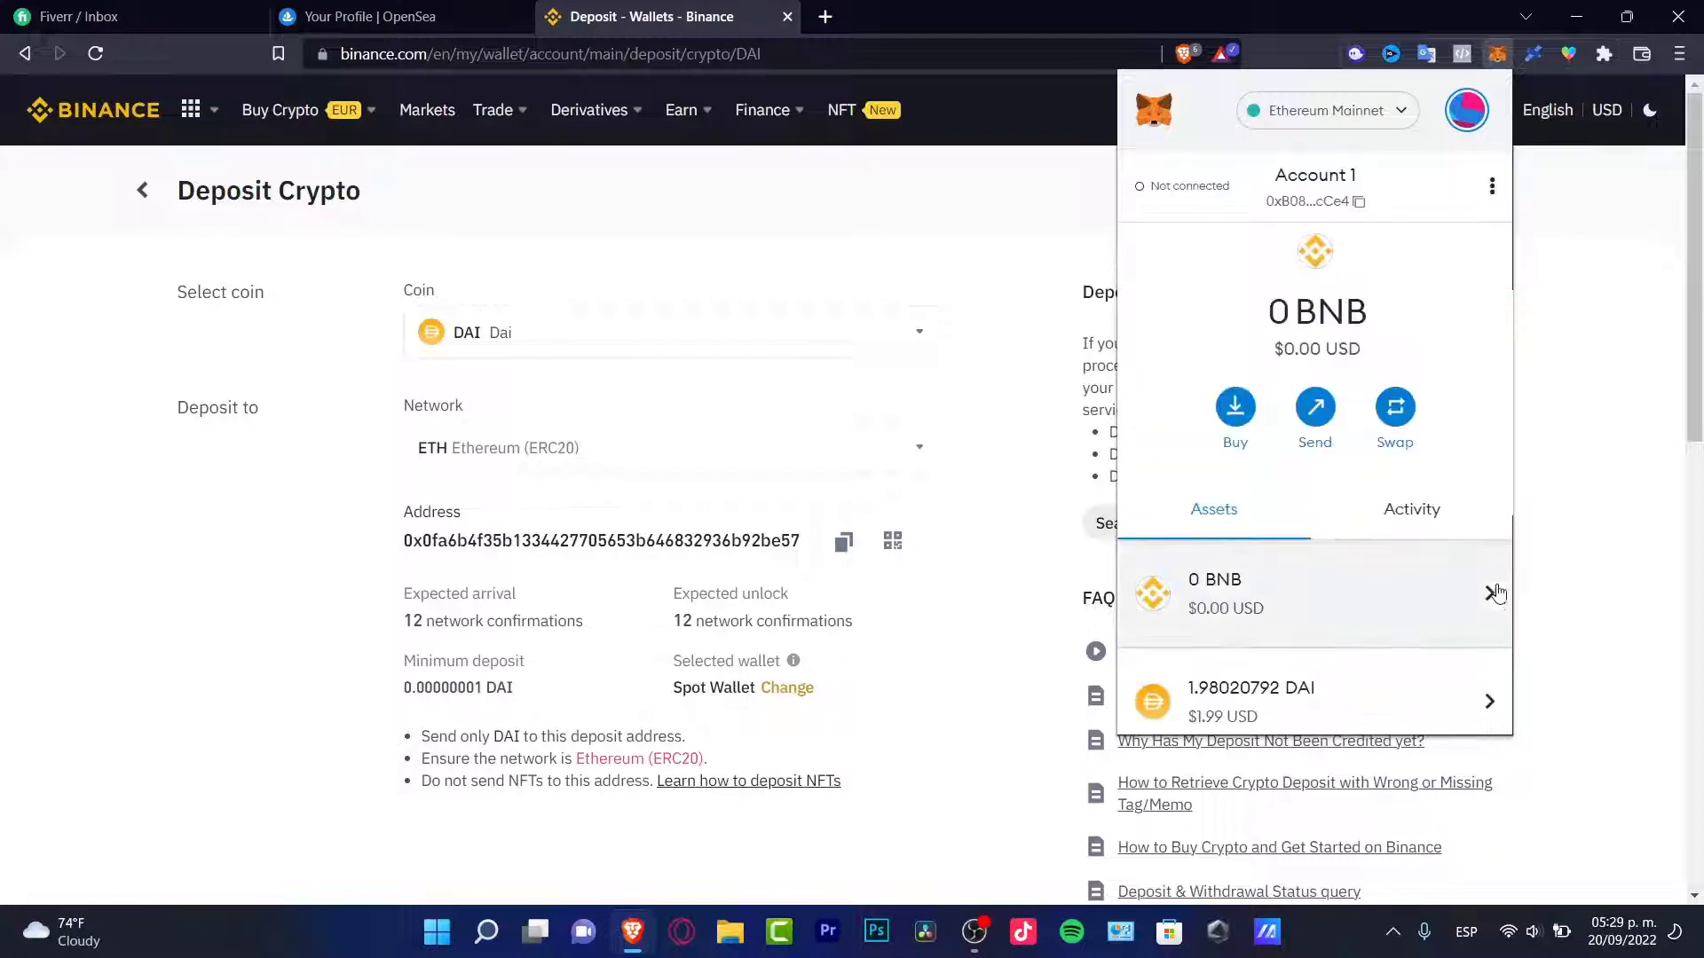
Open MetaMask's BNB asset page, browse the Deposit ETH buying options, then close them.
{"action": "left_click", "coordinate": [1278, 604]}
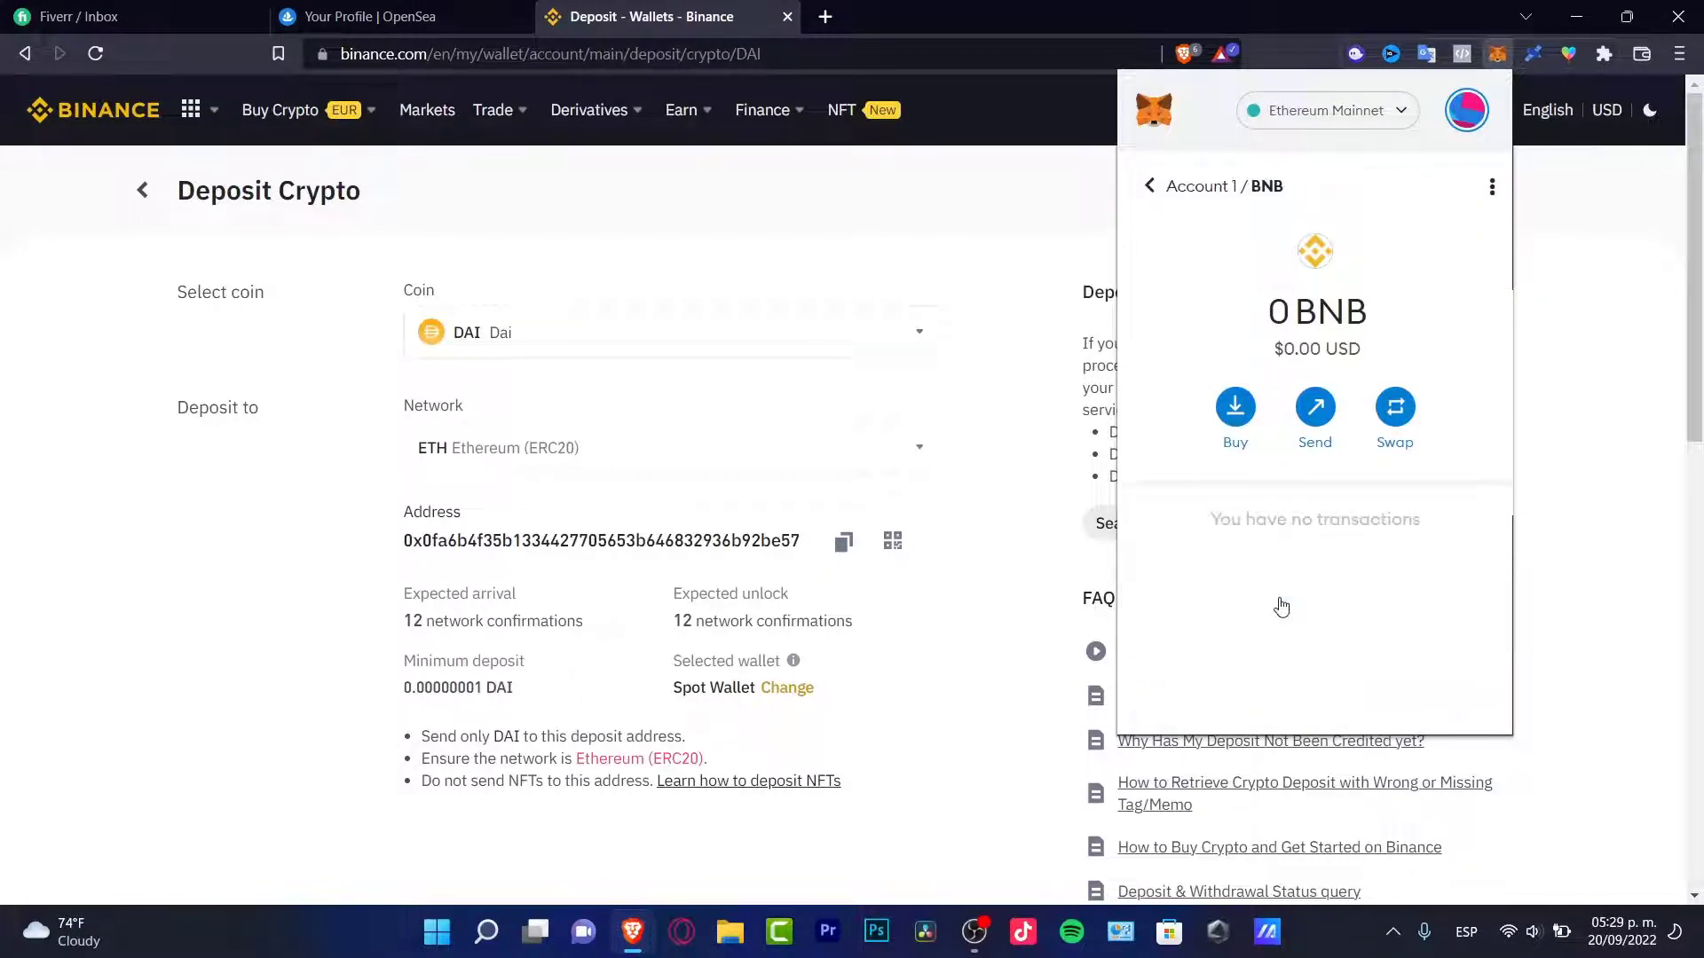
{"action": "left_click", "coordinate": [1166, 196]}
{"action": "left_click", "coordinate": [1289, 605]}
{"action": "left_click", "coordinate": [1233, 410]}
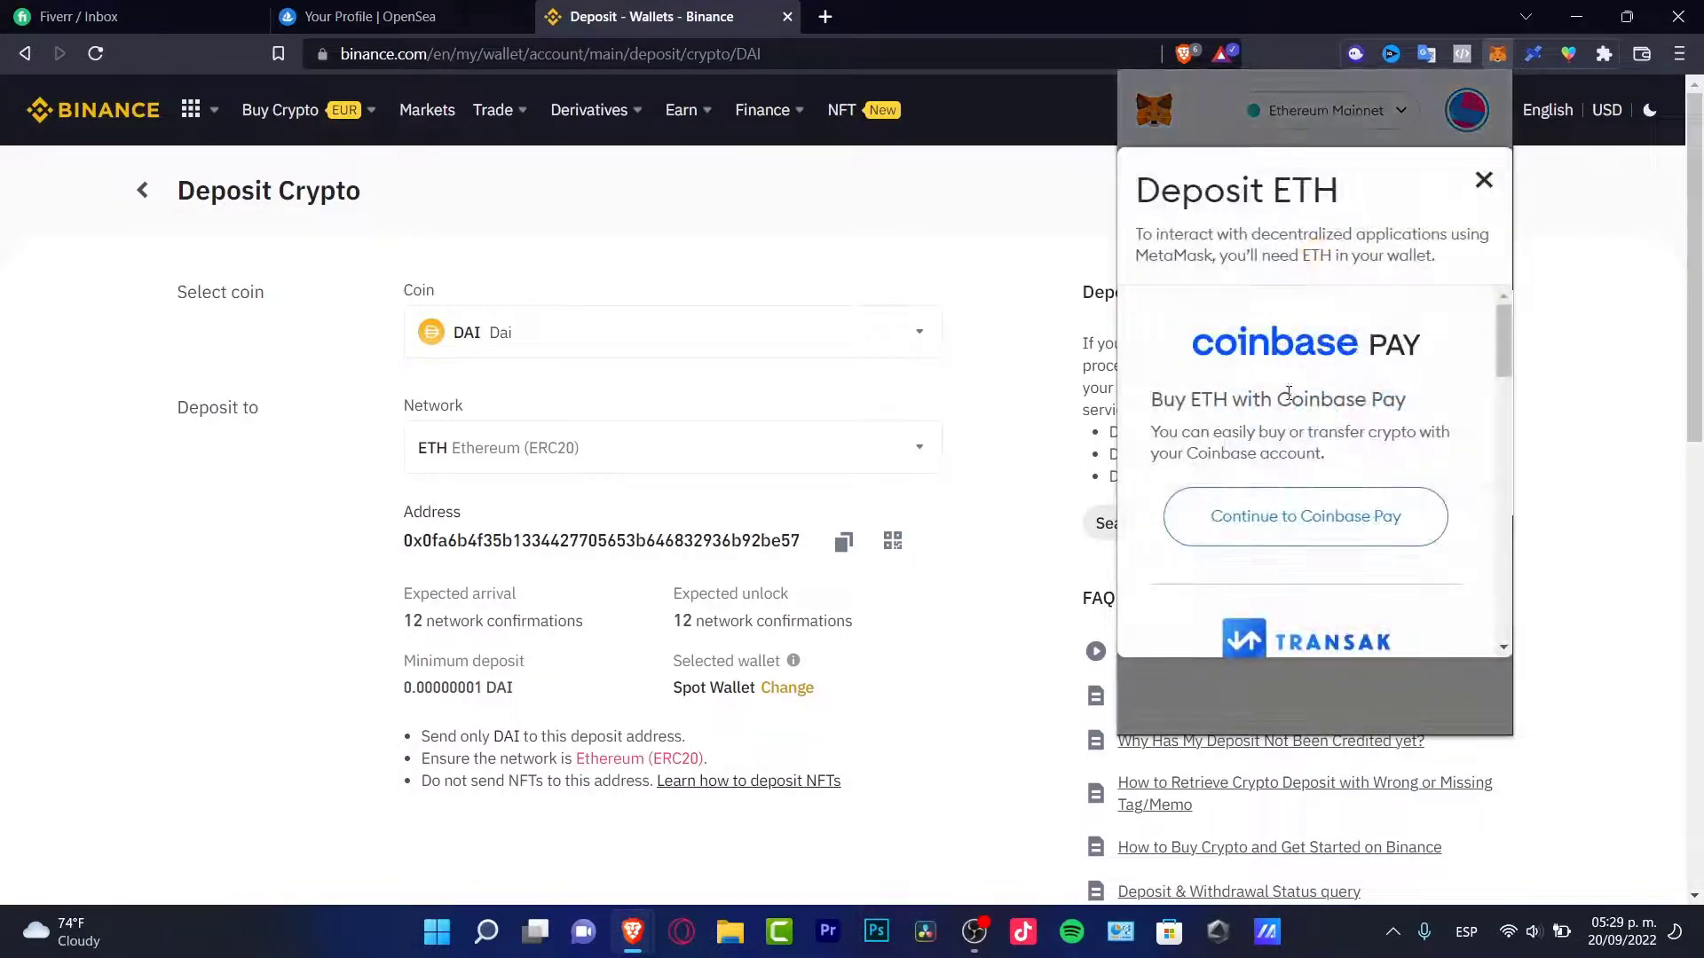
{"action": "scroll", "coordinate": [1384, 426], "scroll_direction": "down", "scroll_amount": 3}
{"action": "scroll", "coordinate": [1422, 426], "scroll_direction": "down", "scroll_amount": 8}
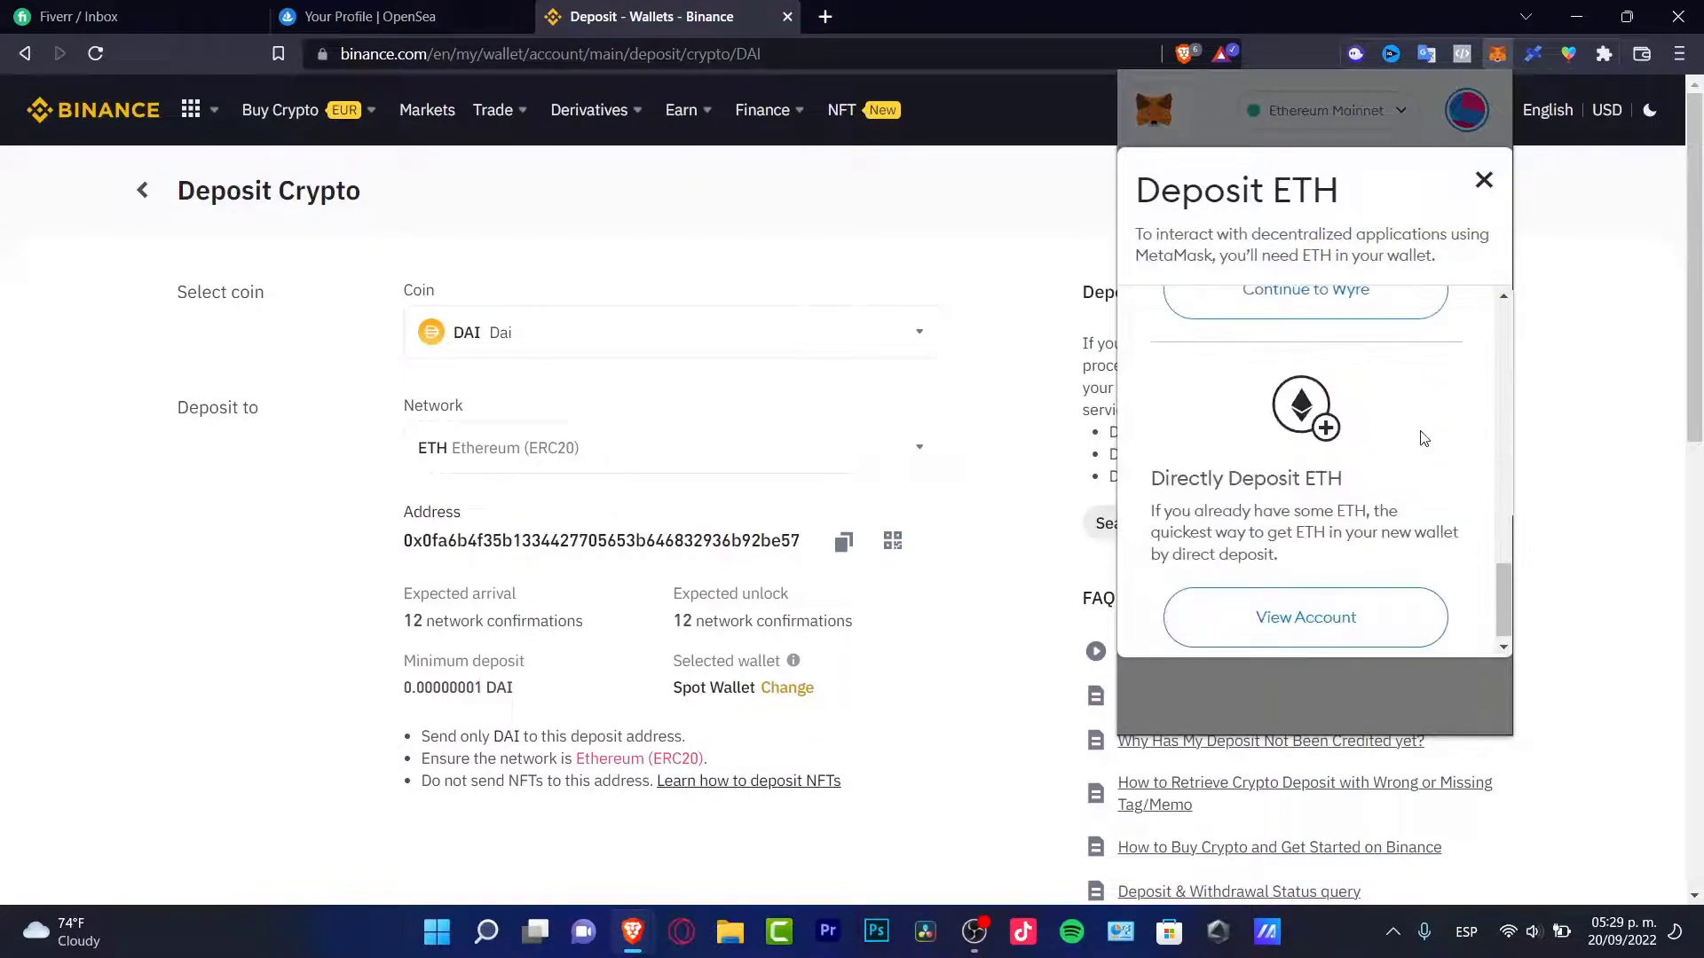
{"action": "scroll", "coordinate": [1417, 541], "scroll_direction": "up", "scroll_amount": 4}
{"action": "scroll", "coordinate": [1415, 550], "scroll_direction": "down", "scroll_amount": 4}
{"action": "scroll", "coordinate": [1415, 551], "scroll_direction": "up", "scroll_amount": 9}
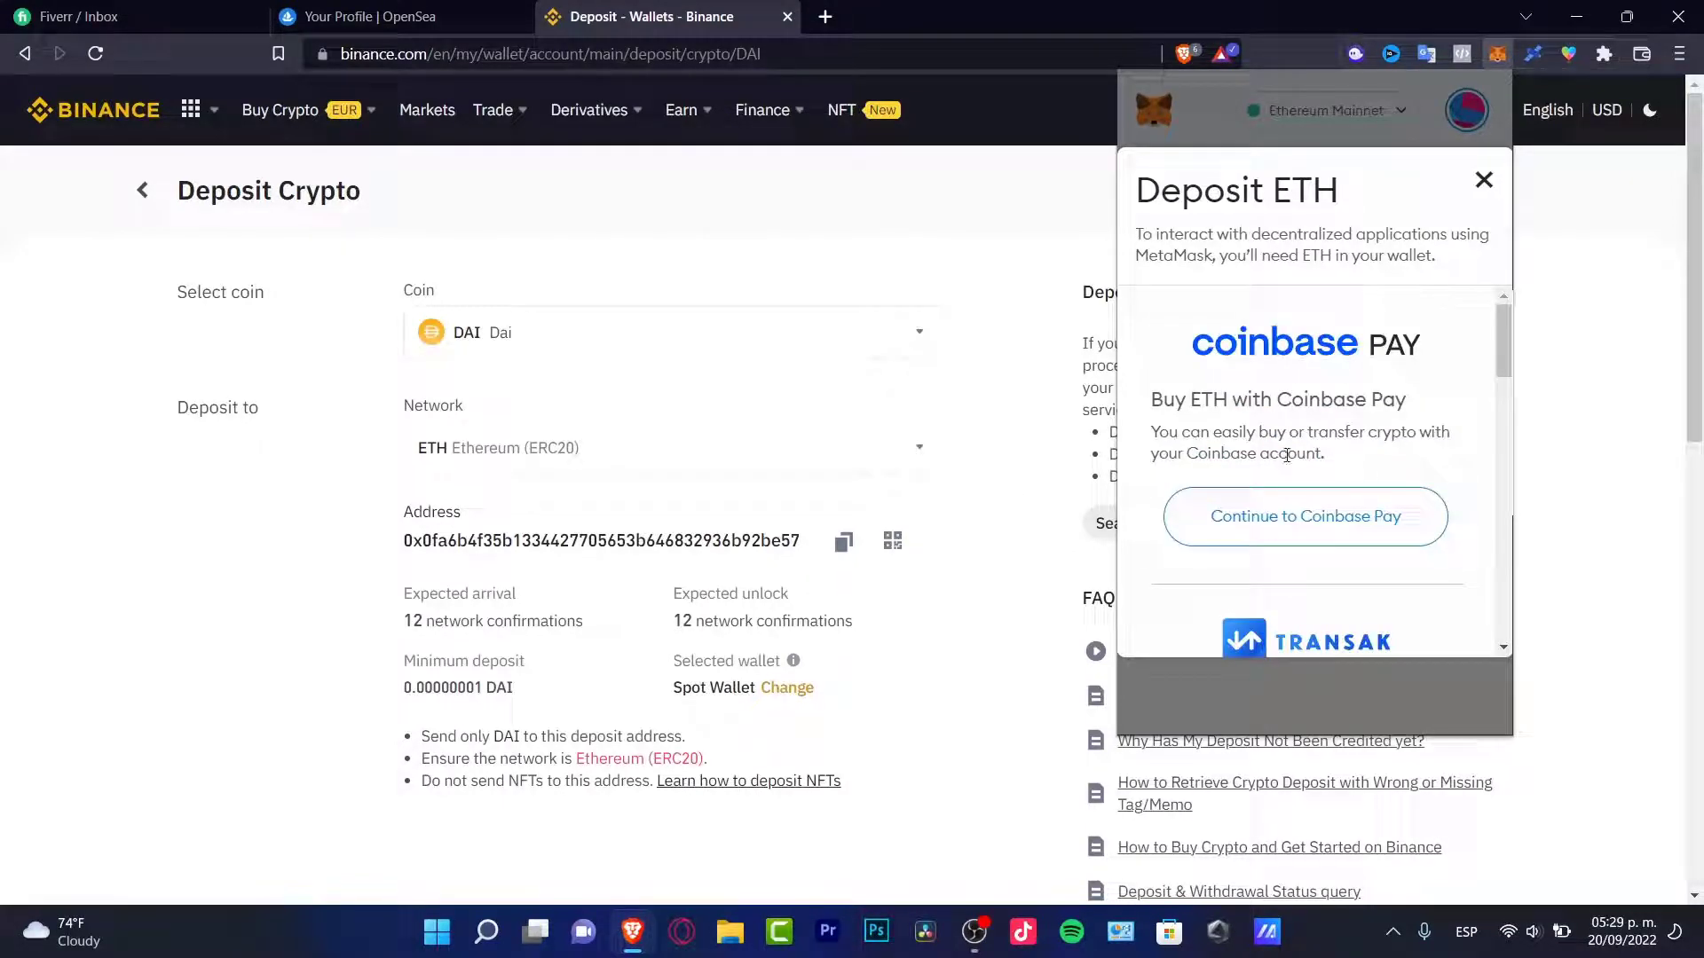
{"action": "left_click", "coordinate": [1480, 178]}
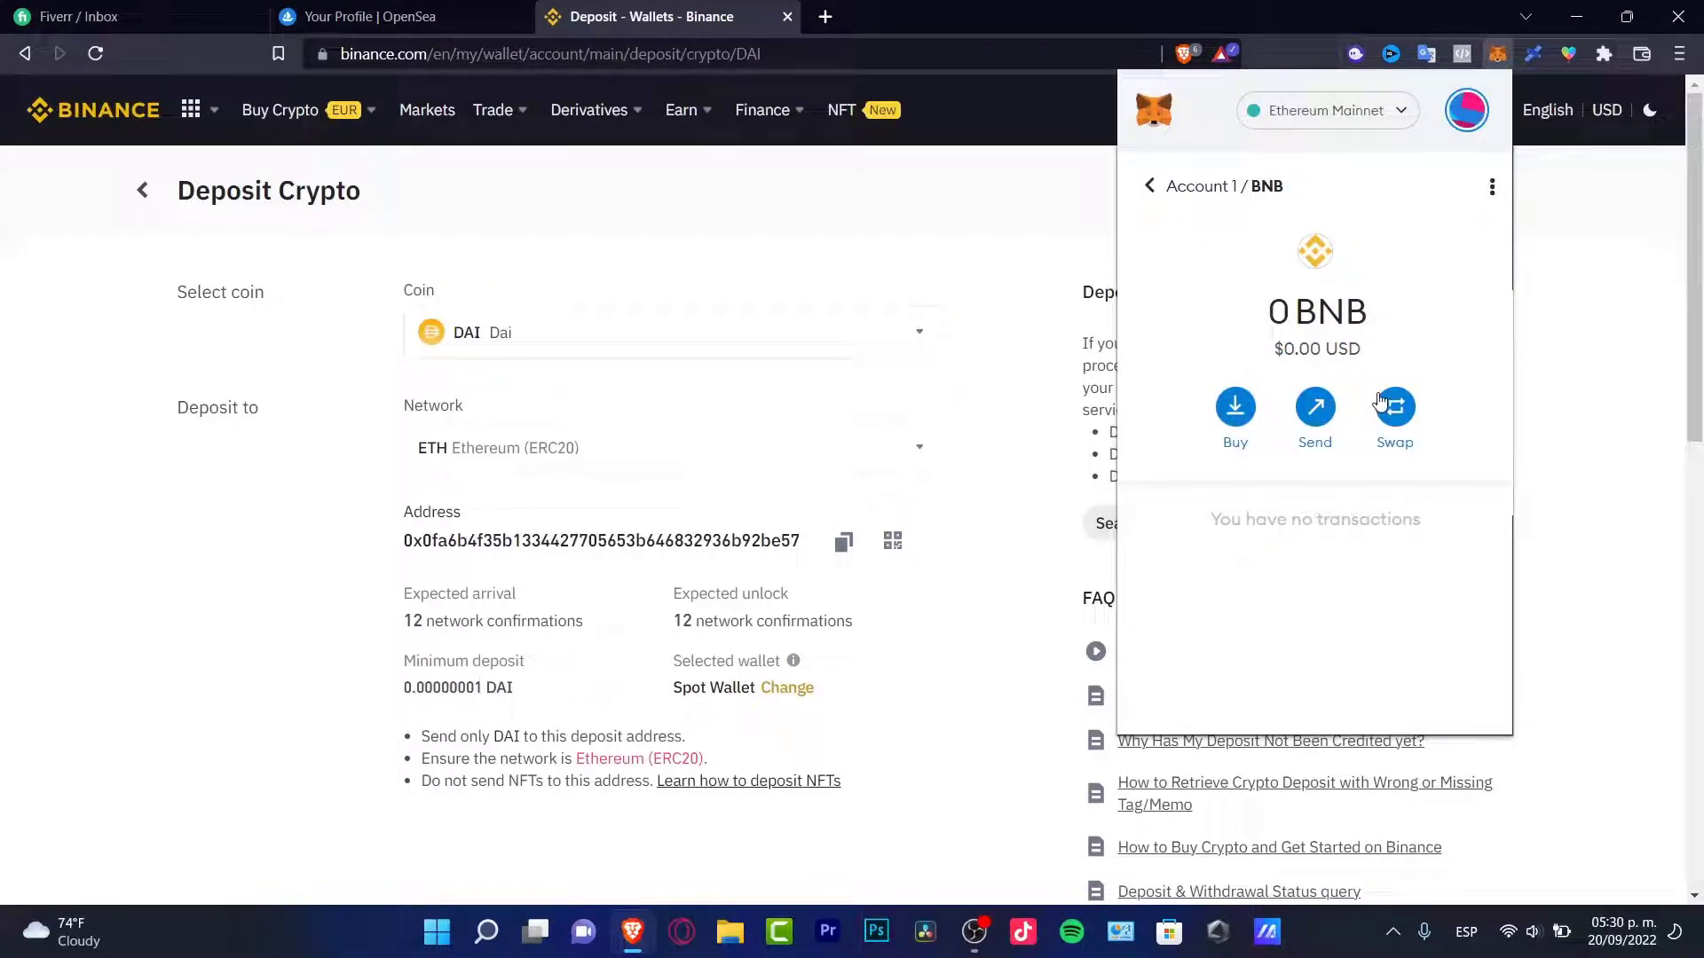
Close MetaMask, open Binance Convert, and search 'eur' as the currency to convert into.
{"action": "left_click", "coordinate": [947, 236]}
{"action": "mouse_move", "coordinate": [1174, 107]}
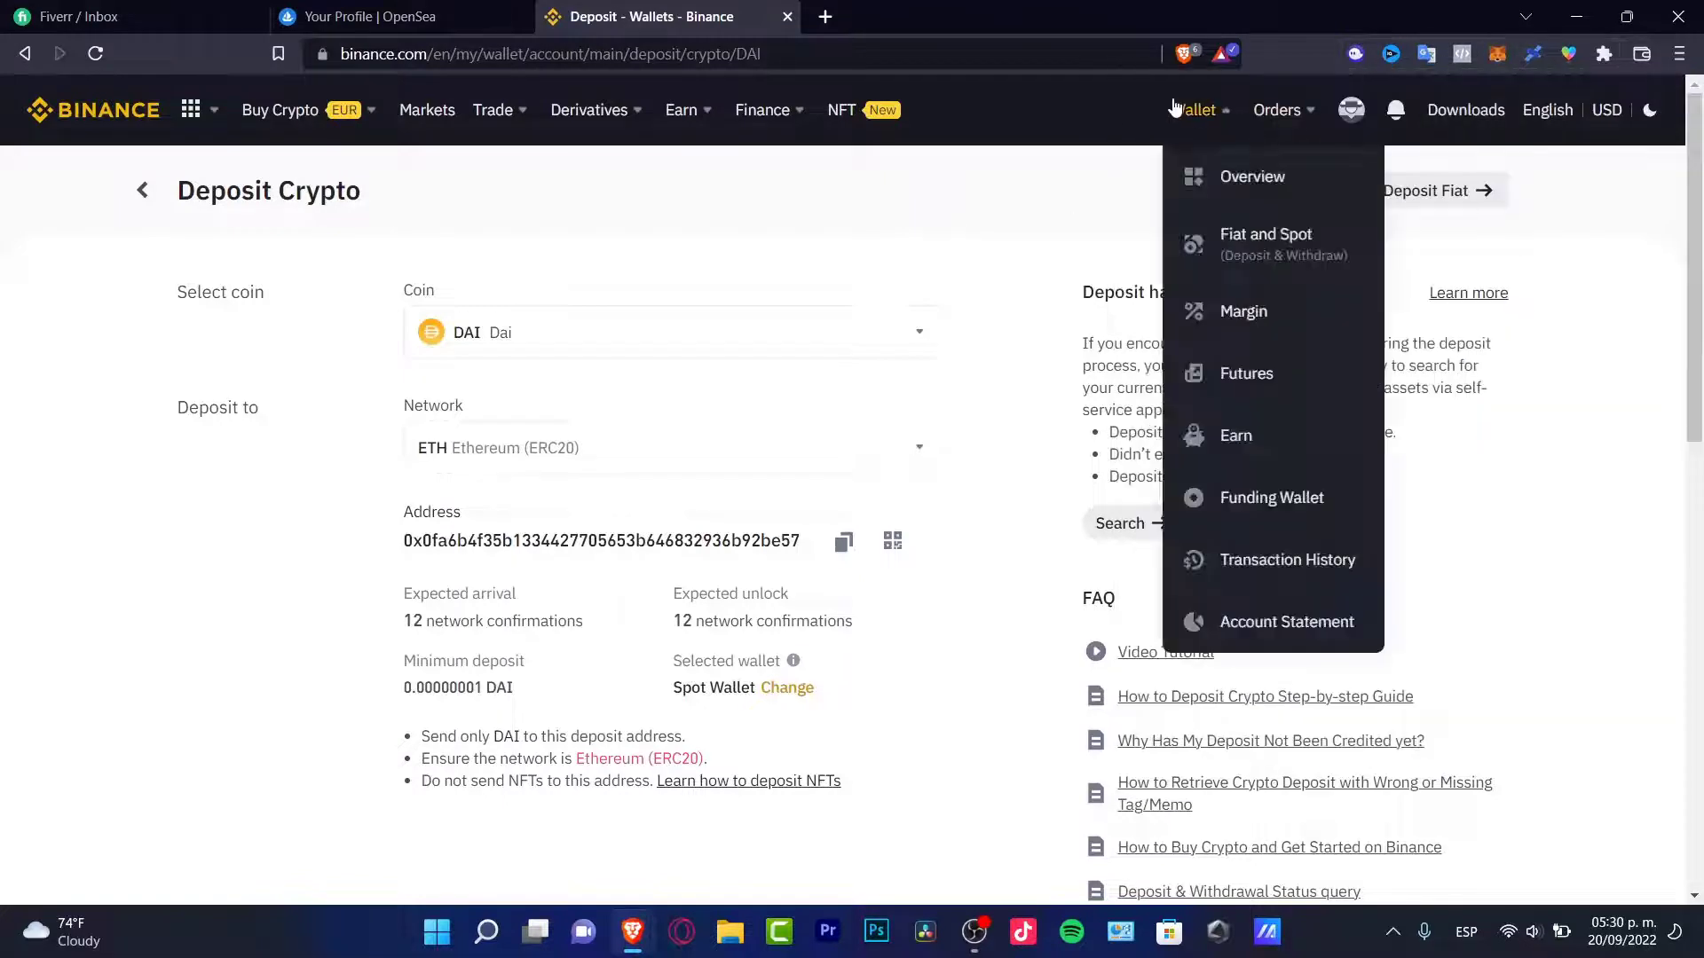
{"action": "left_click", "coordinate": [1274, 255]}
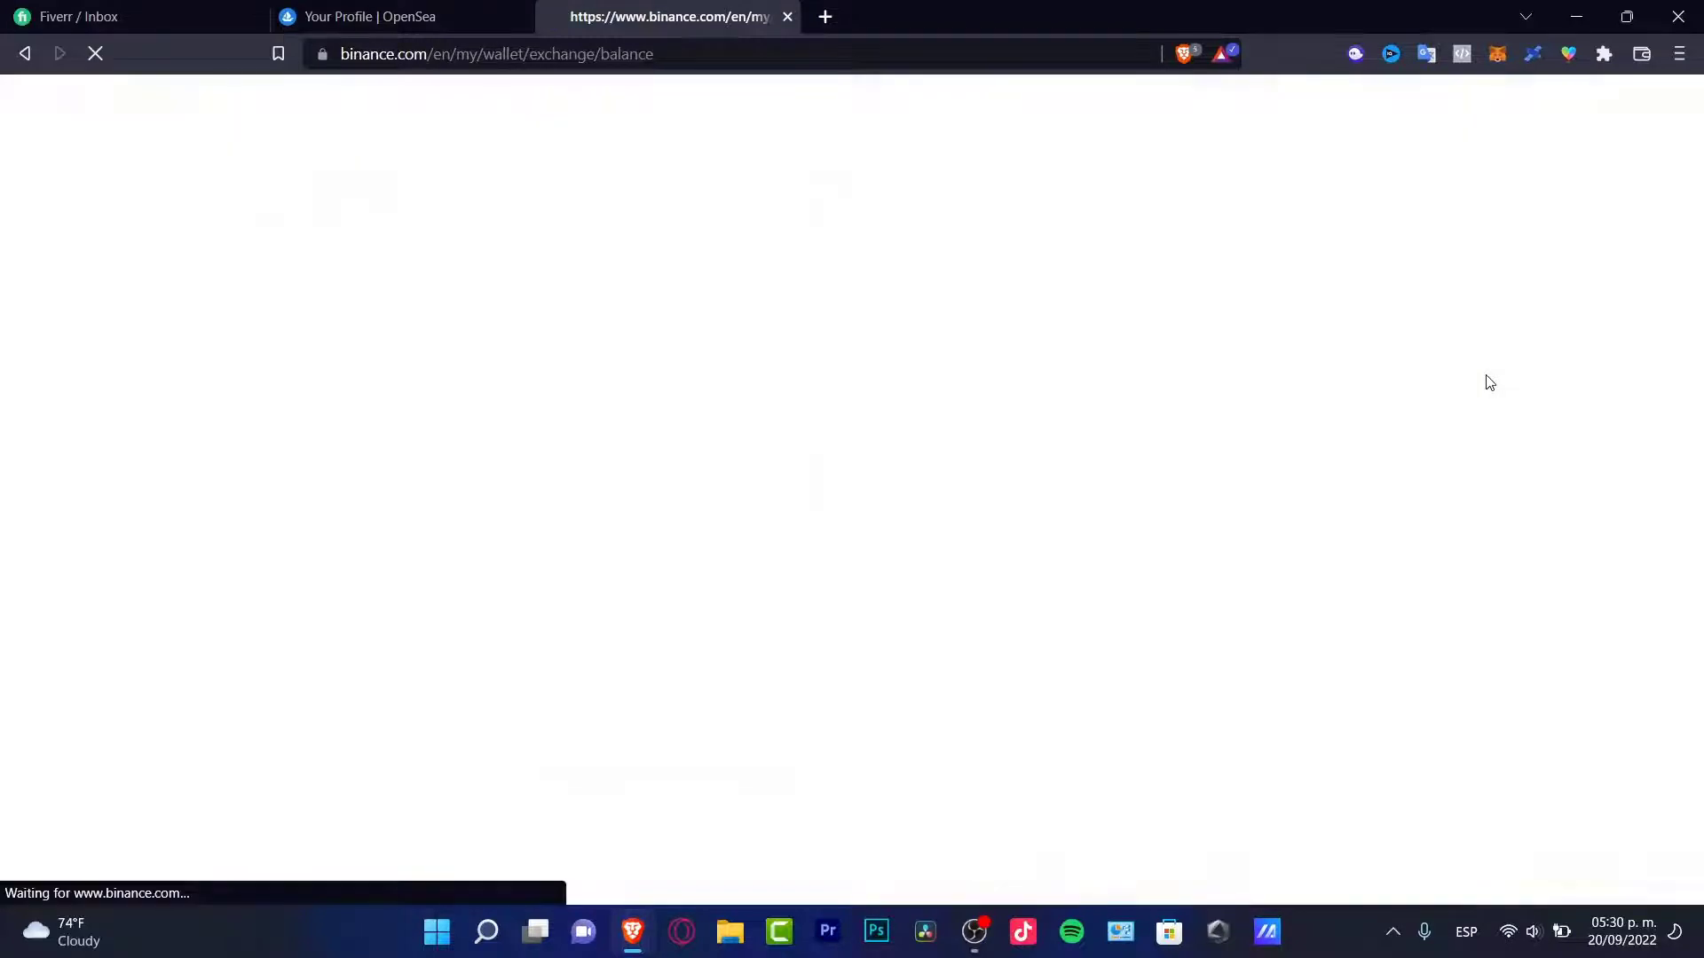
{"action": "mouse_move", "coordinate": [520, 148]}
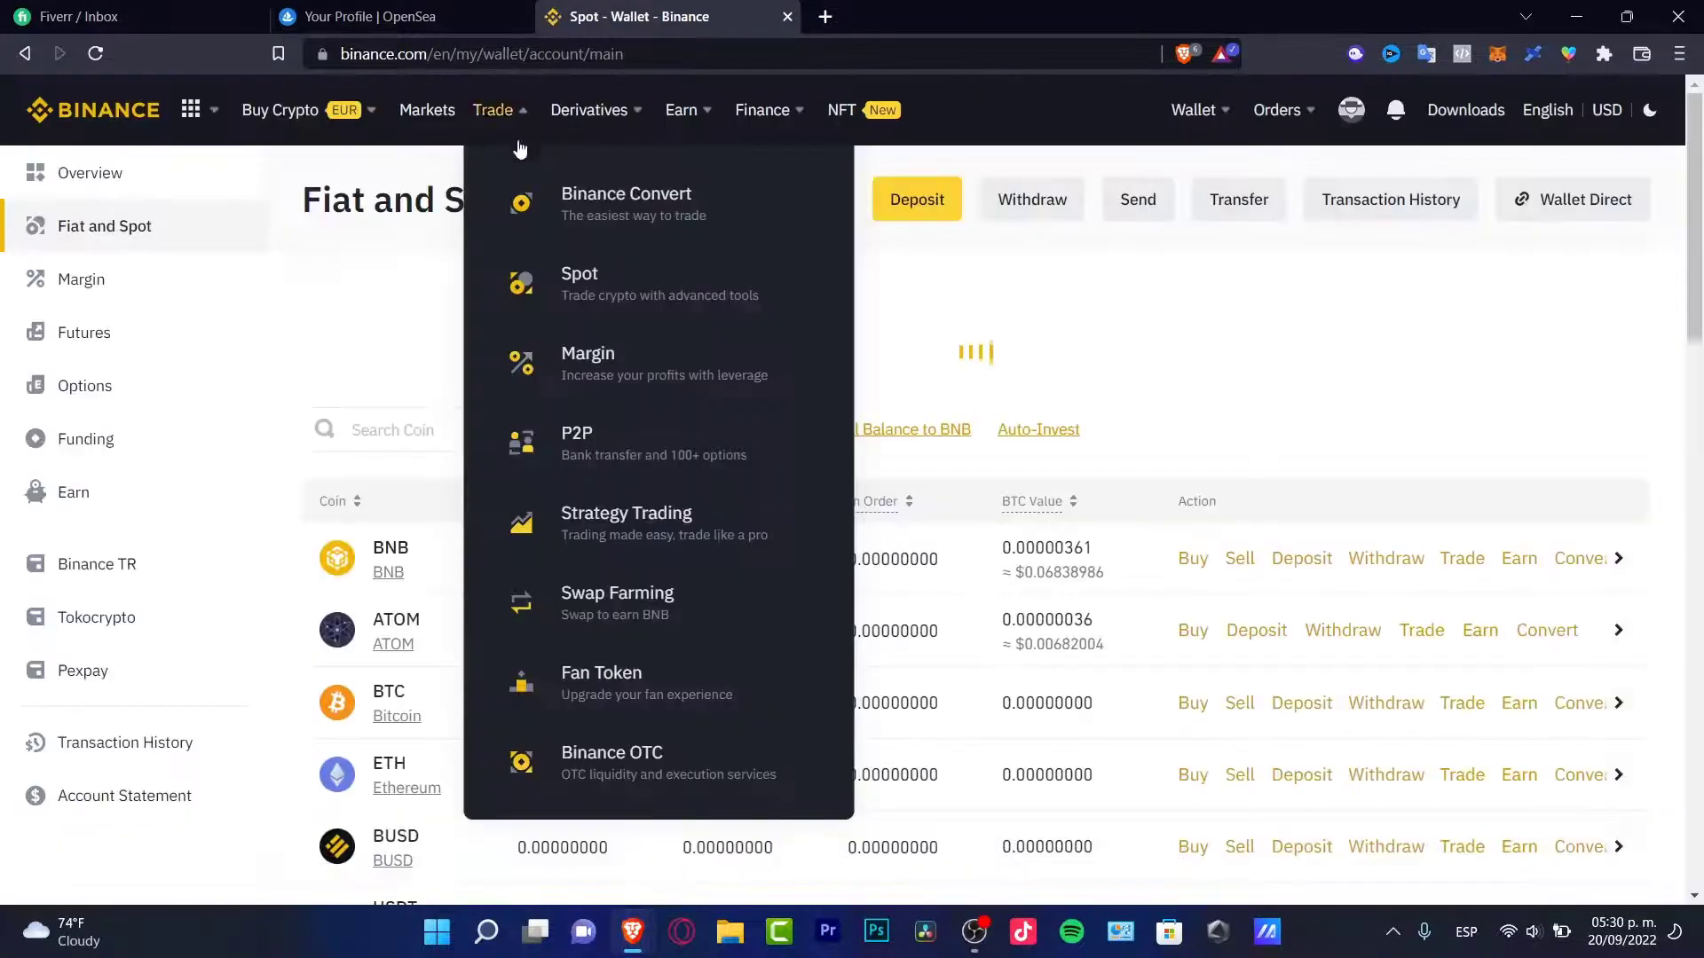
{"action": "left_click", "coordinate": [673, 228]}
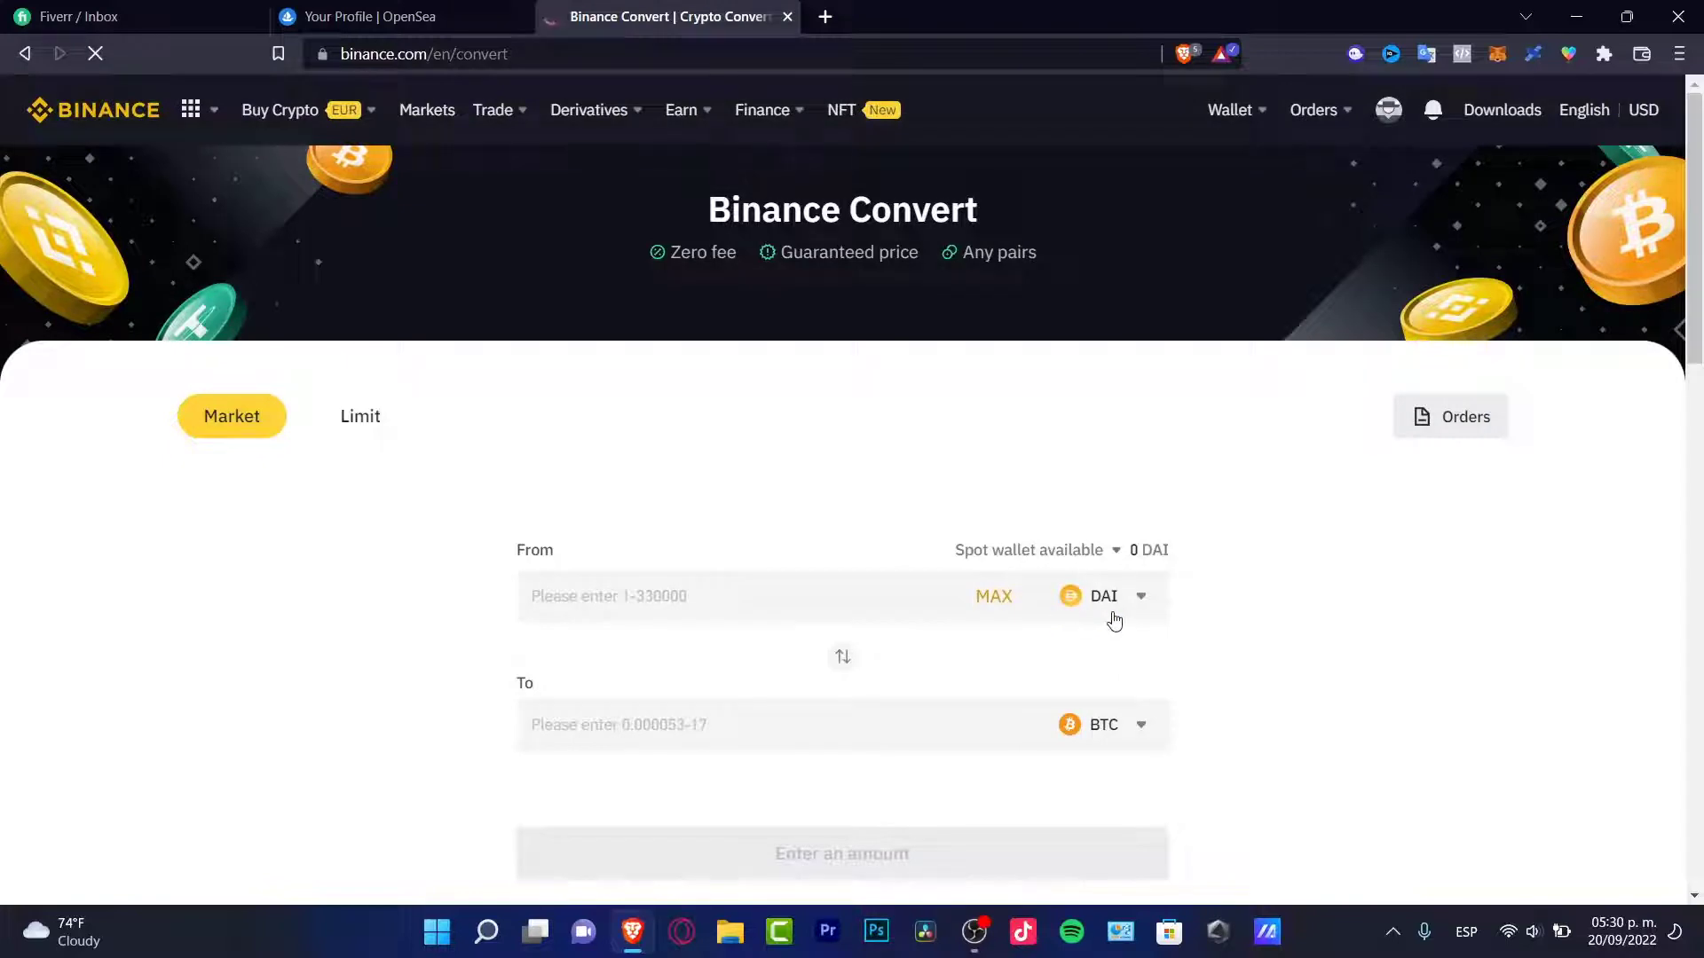
{"action": "left_click", "coordinate": [1126, 728]}
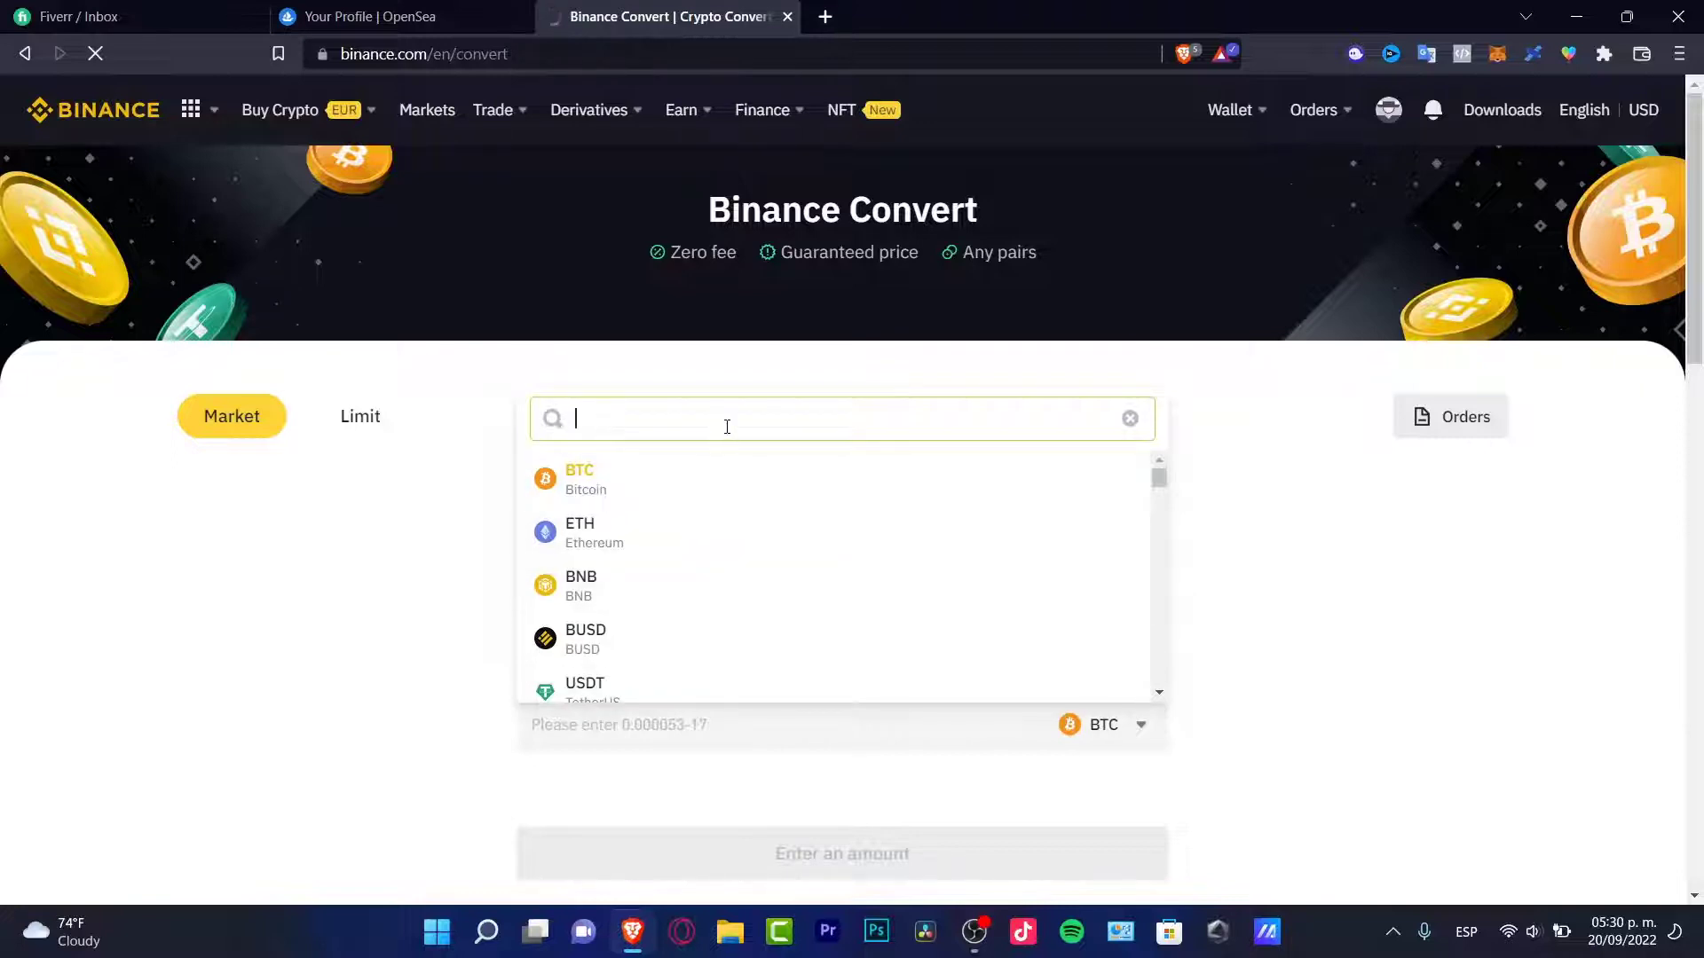
{"action": "type", "text": "eur"}
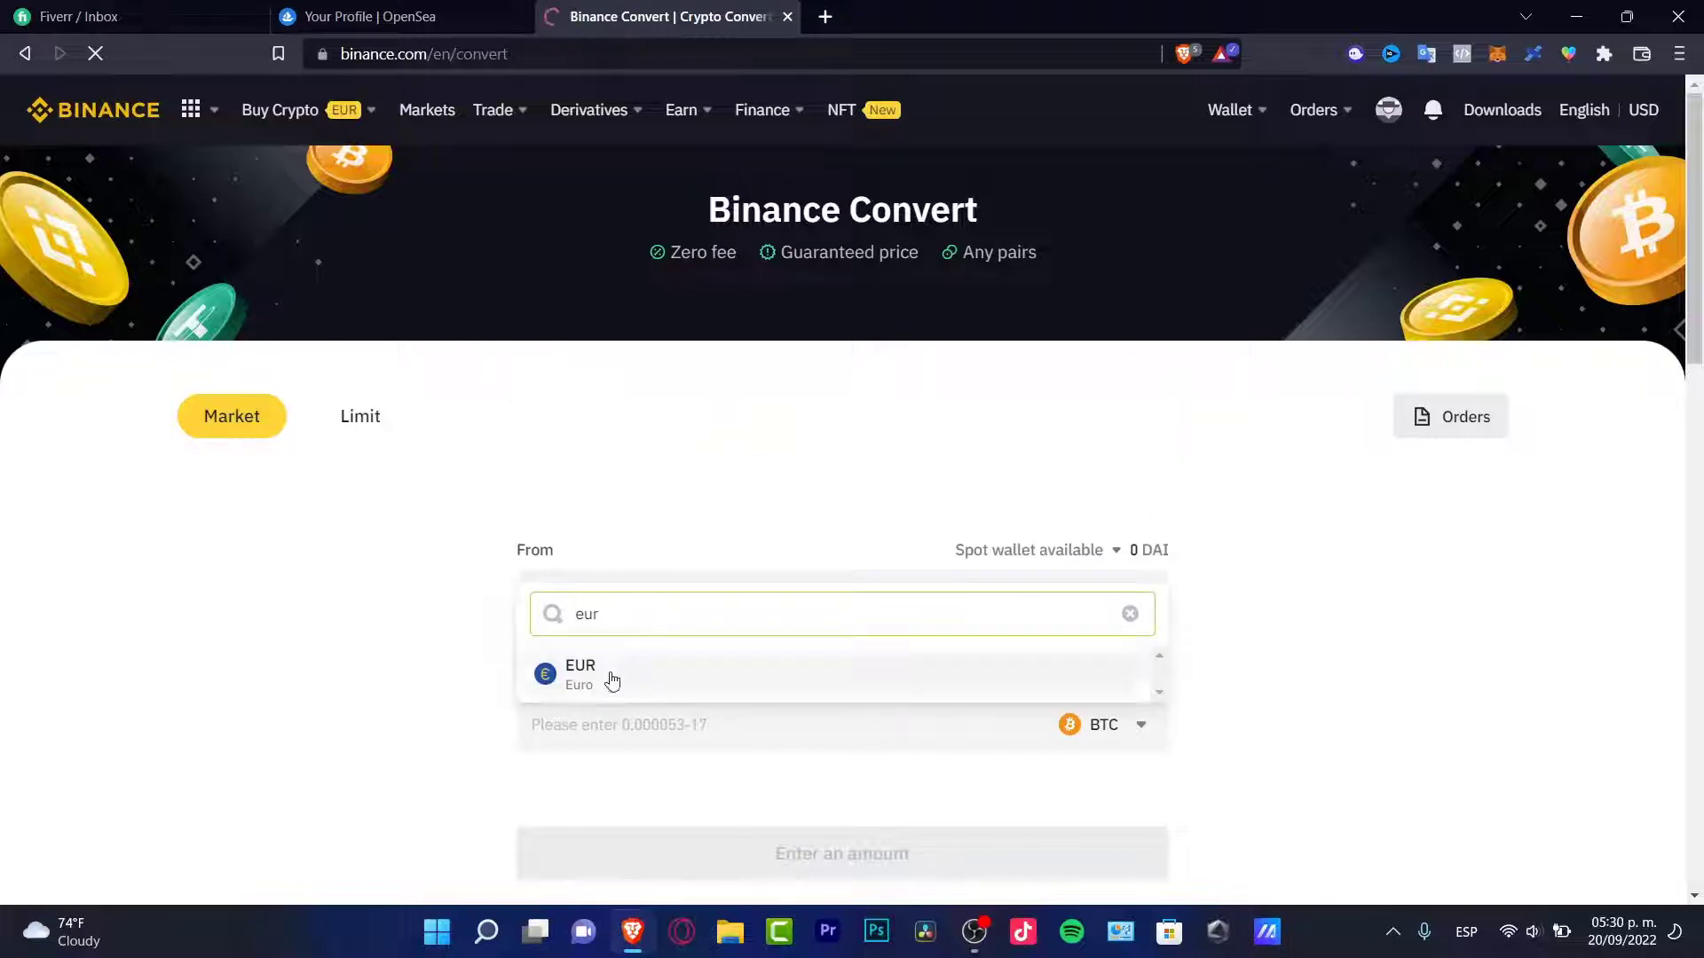
Select EUR as the target and preview converting 4 DAI.
{"action": "left_click", "coordinate": [723, 685]}
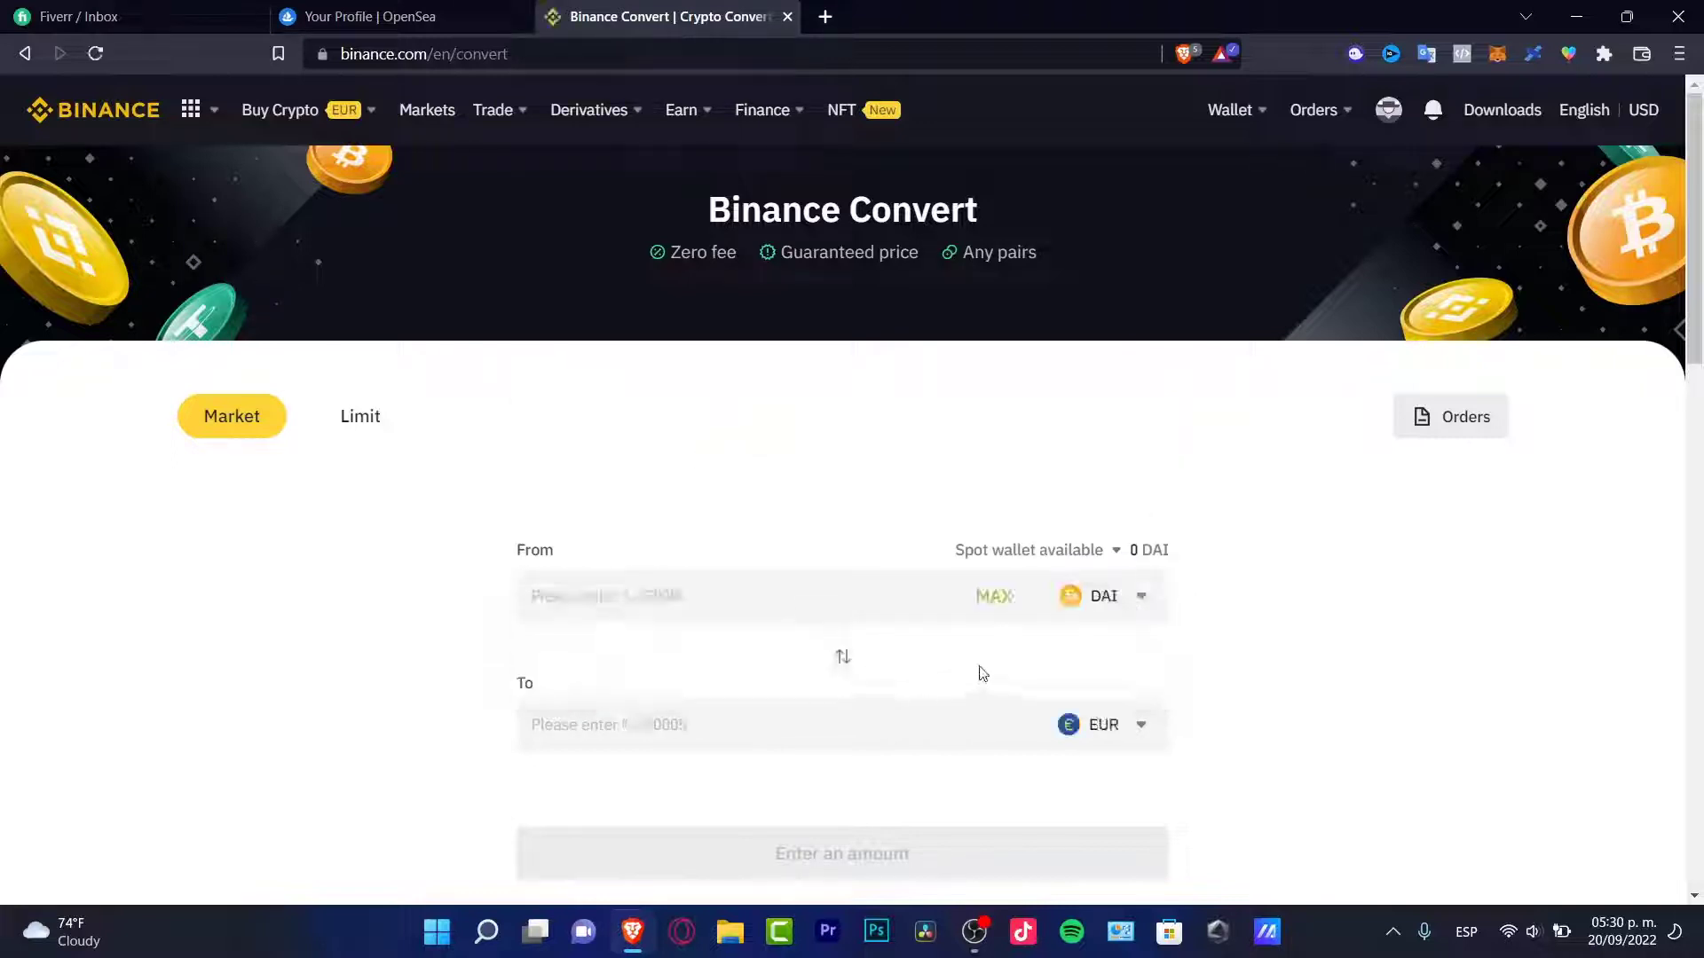
{"action": "left_click", "coordinate": [745, 593]}
{"action": "type", "text": "4"}
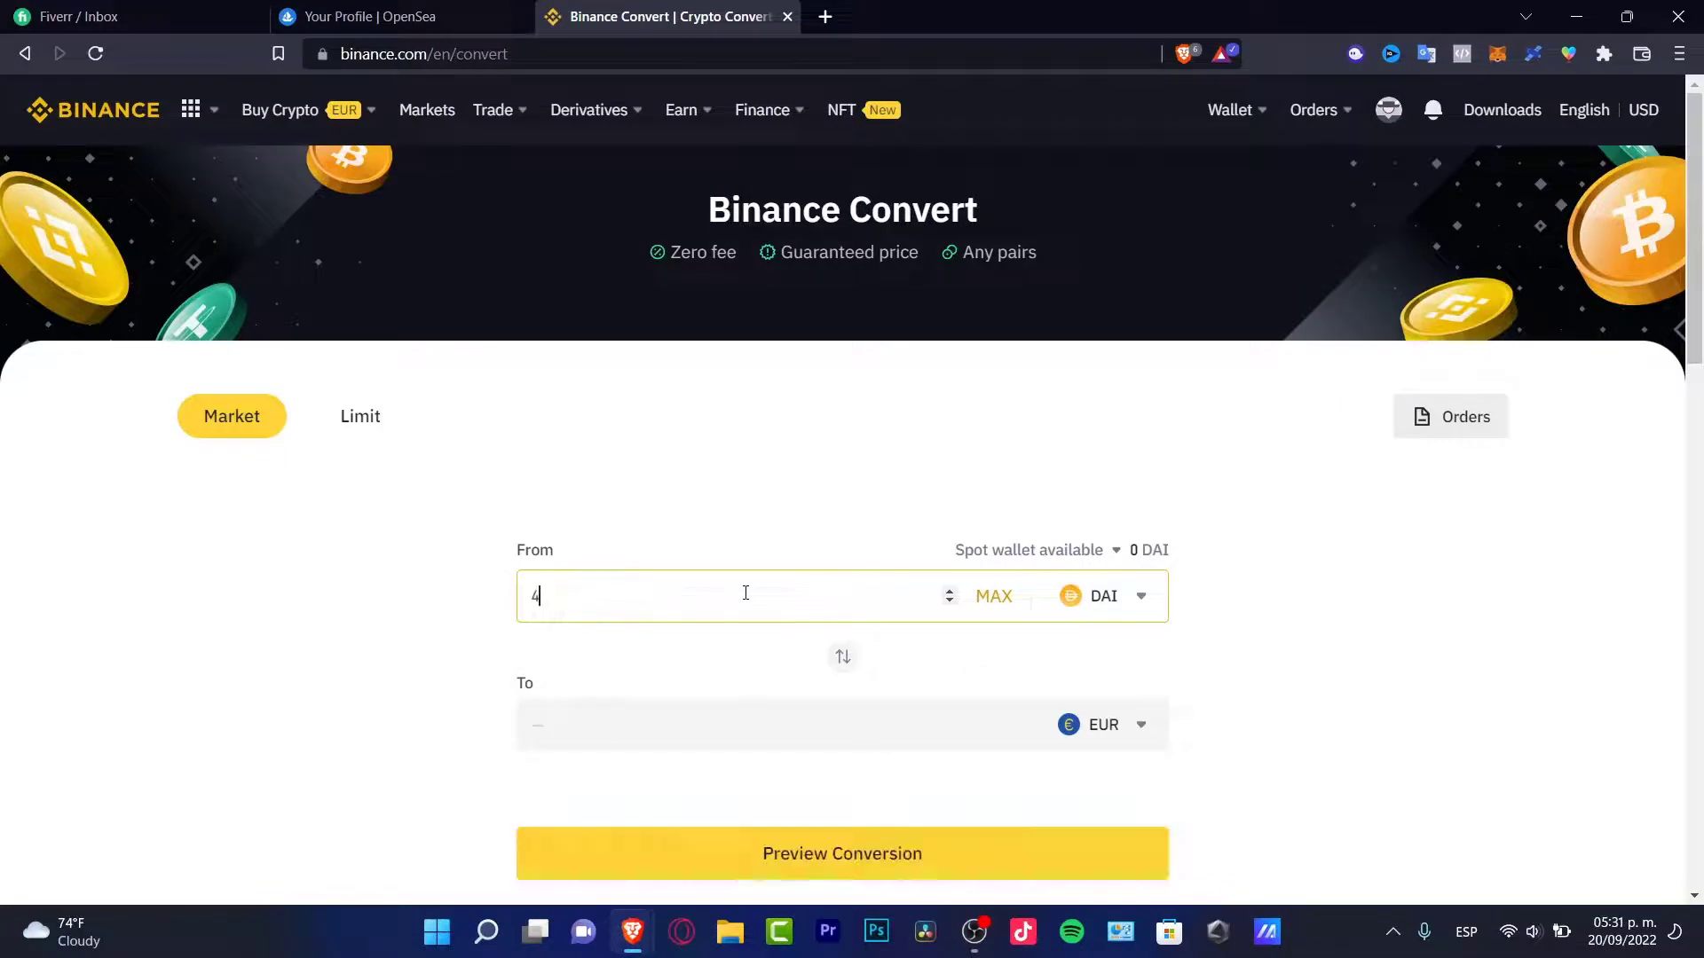
{"action": "left_click", "coordinate": [909, 850]}
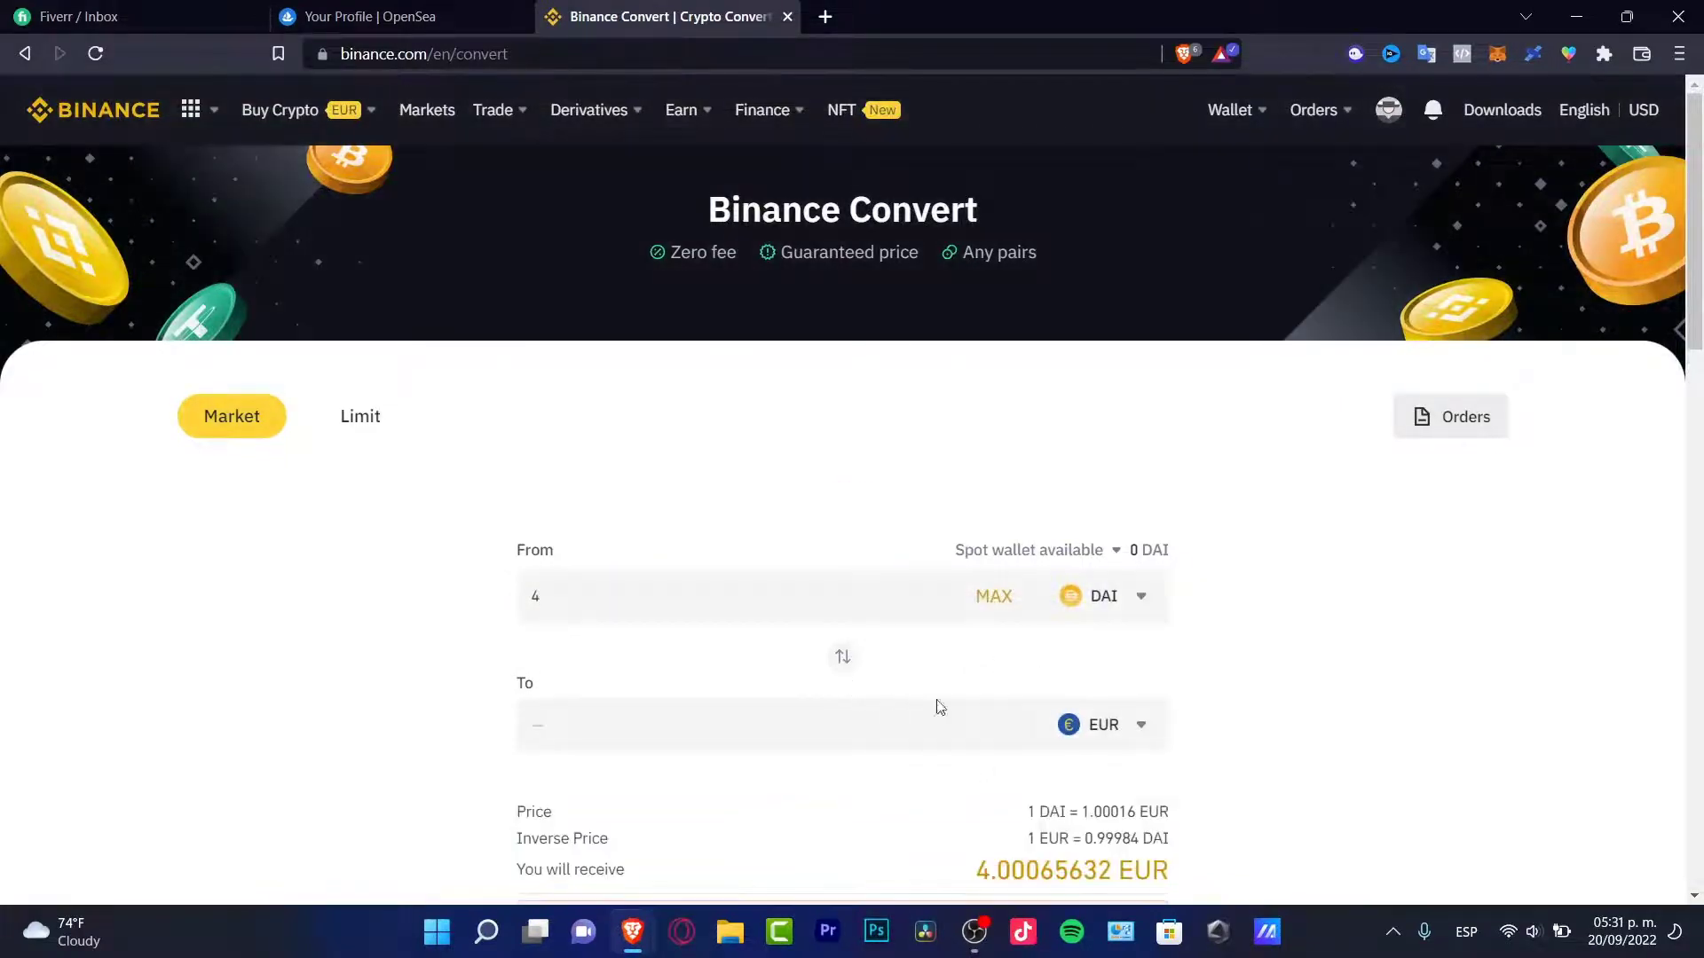
Review the roughly 4.0007 EUR quote and refresh it twice.
{"action": "left_click_drag", "start_coordinate": [1196, 812], "coordinate": [1164, 839]}
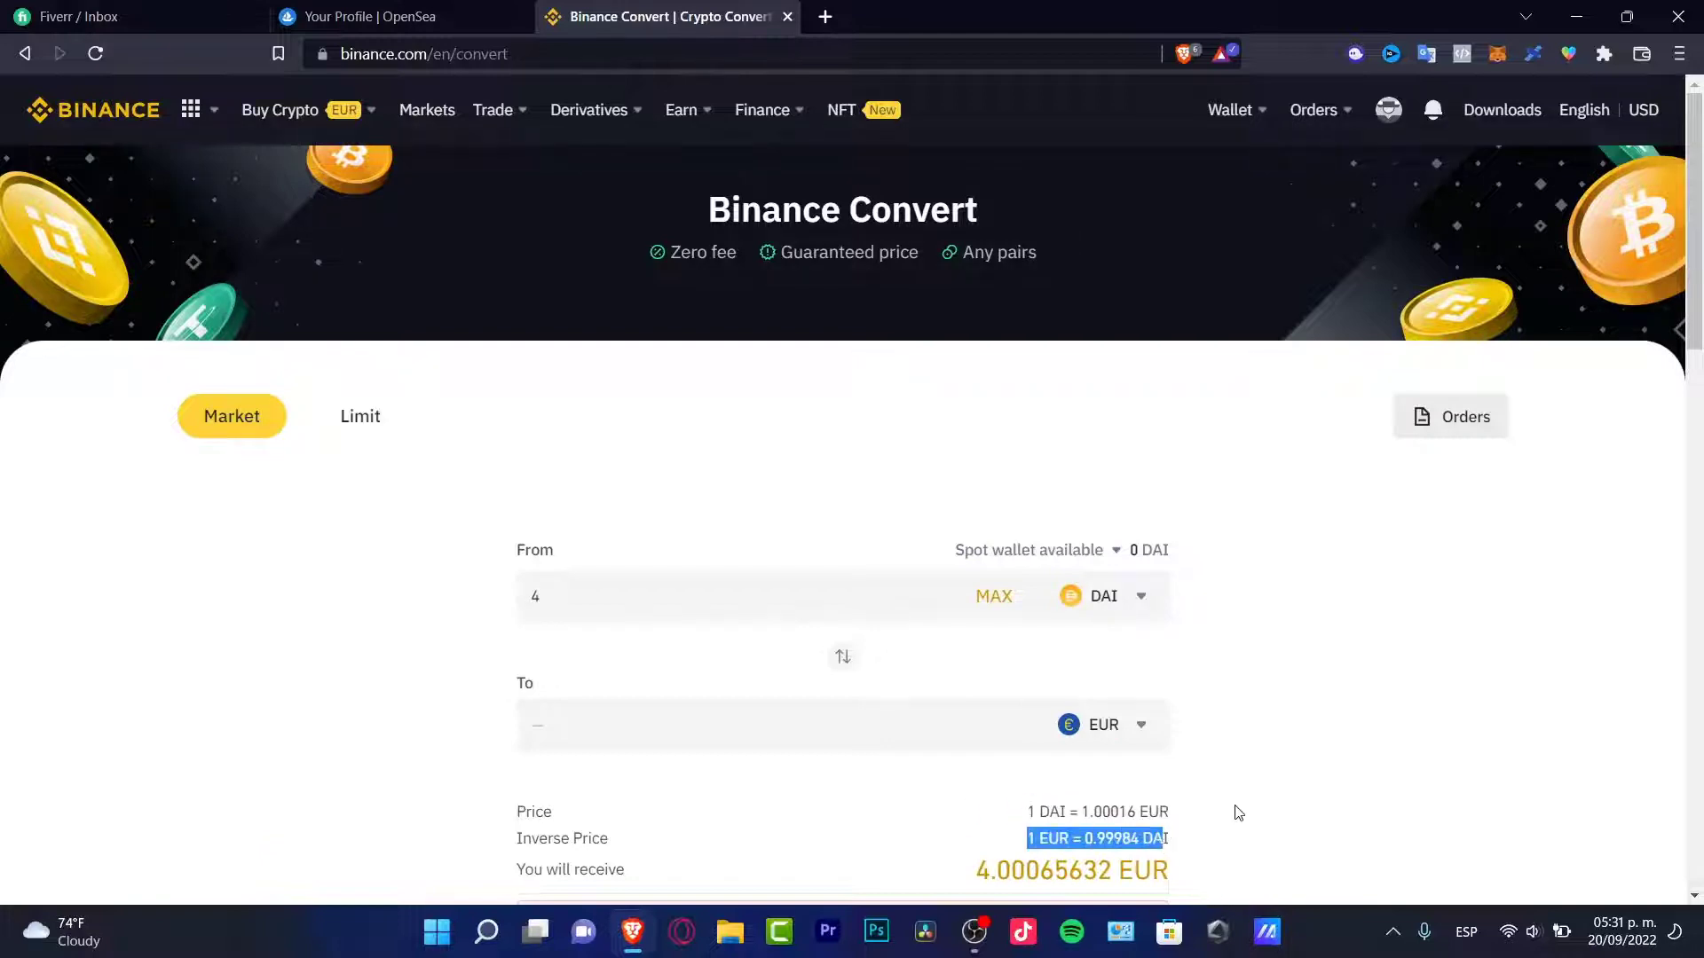
{"action": "scroll", "coordinate": [1198, 821], "scroll_direction": "down", "scroll_amount": 3}
{"action": "left_click_drag", "start_coordinate": [1175, 554], "coordinate": [978, 523]}
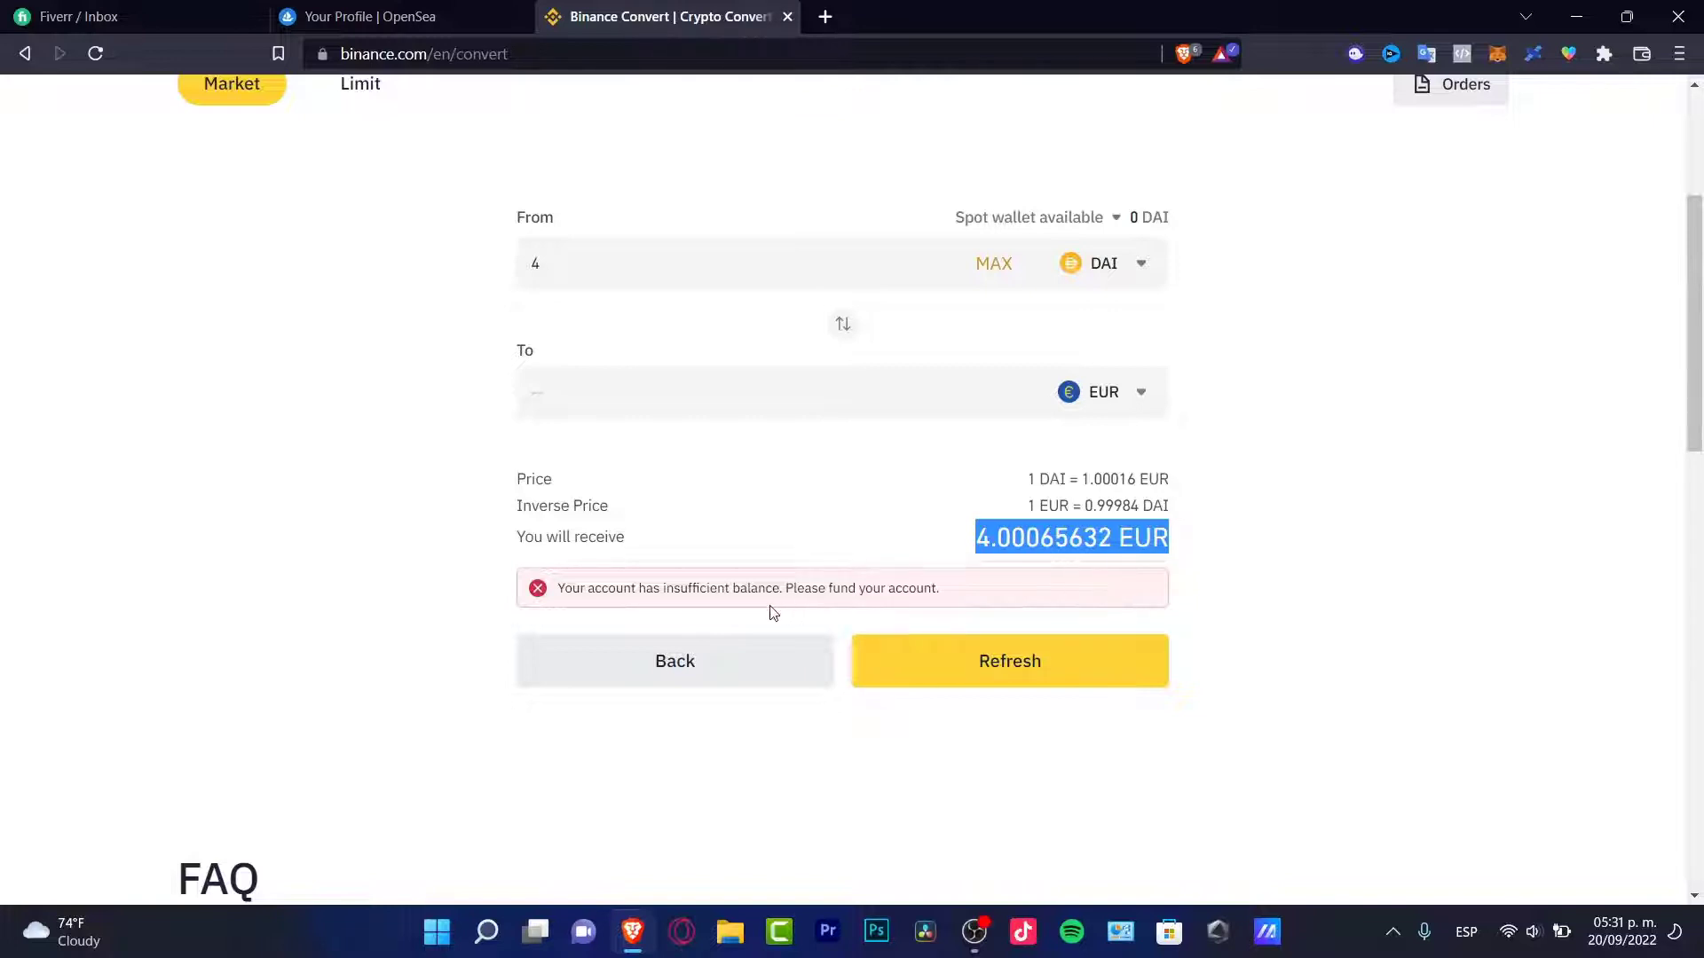
{"action": "left_click", "coordinate": [1040, 664]}
{"action": "left_click", "coordinate": [1036, 679]}
In the Fiat and Spot wallet, search 'eur' and start withdrawing the EUR balance.
{"action": "left_click", "coordinate": [1027, 658]}
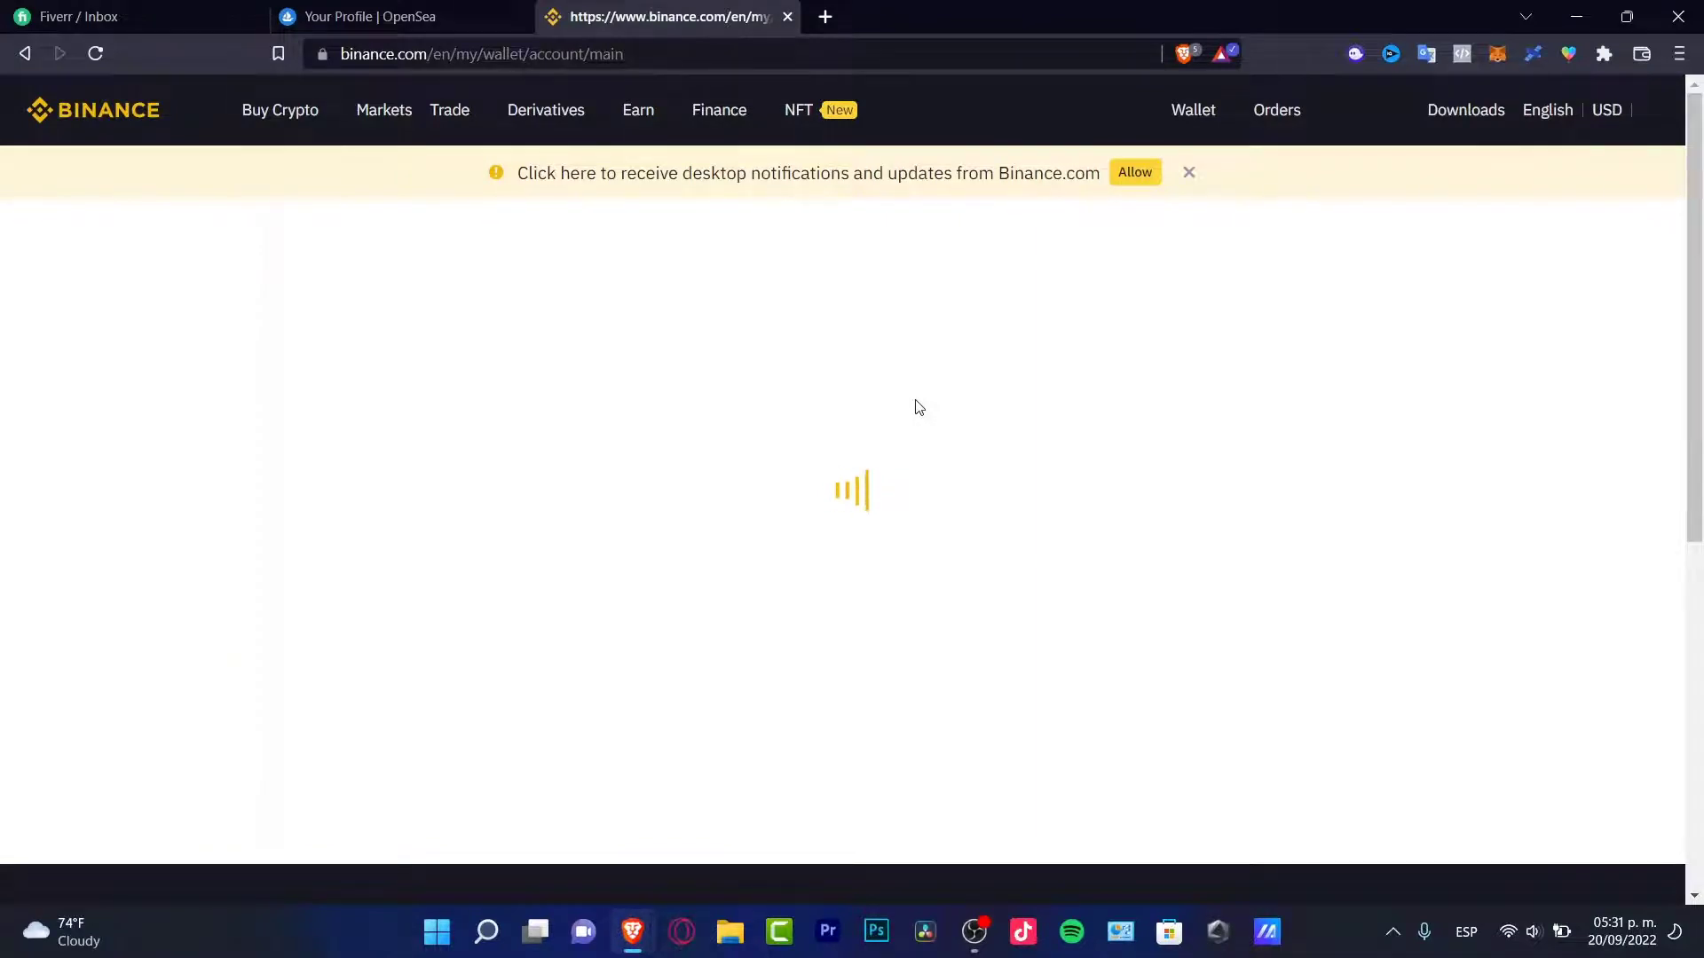
{"action": "left_click", "coordinate": [425, 418]}
{"action": "type", "text": "eur"}
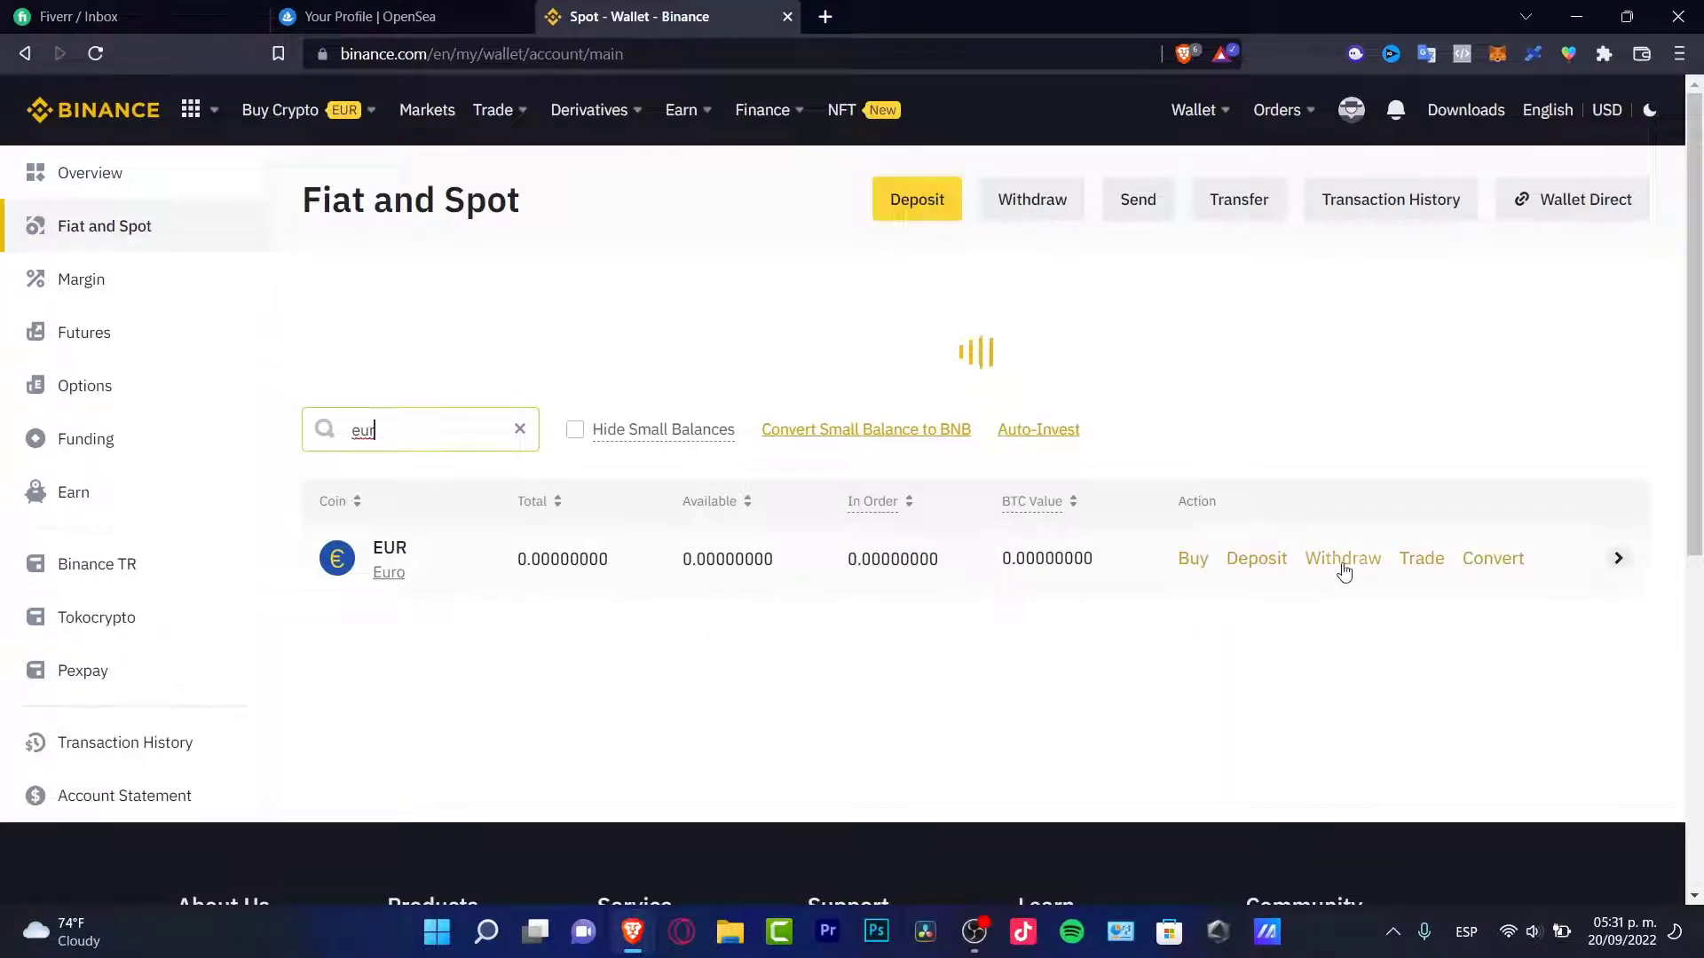
{"action": "left_click", "coordinate": [1353, 597]}
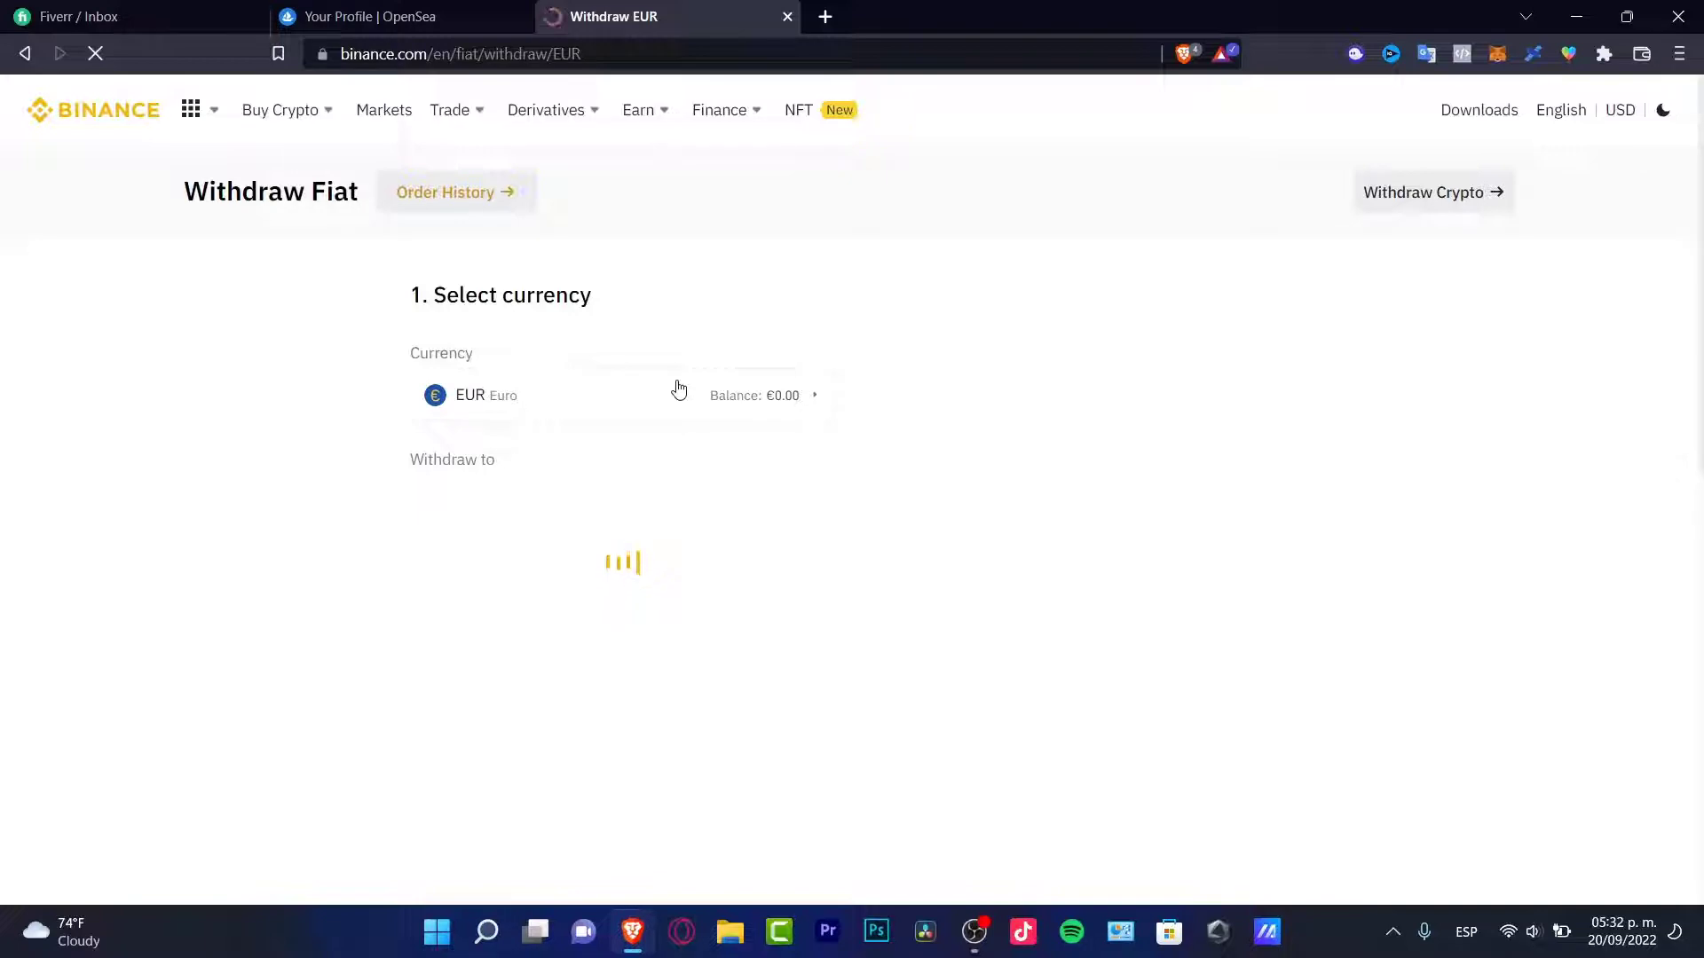
Keep EUR via Bank Card (Visa), continue to the amount step, then switch to Bitso.
{"action": "left_click", "coordinate": [521, 417]}
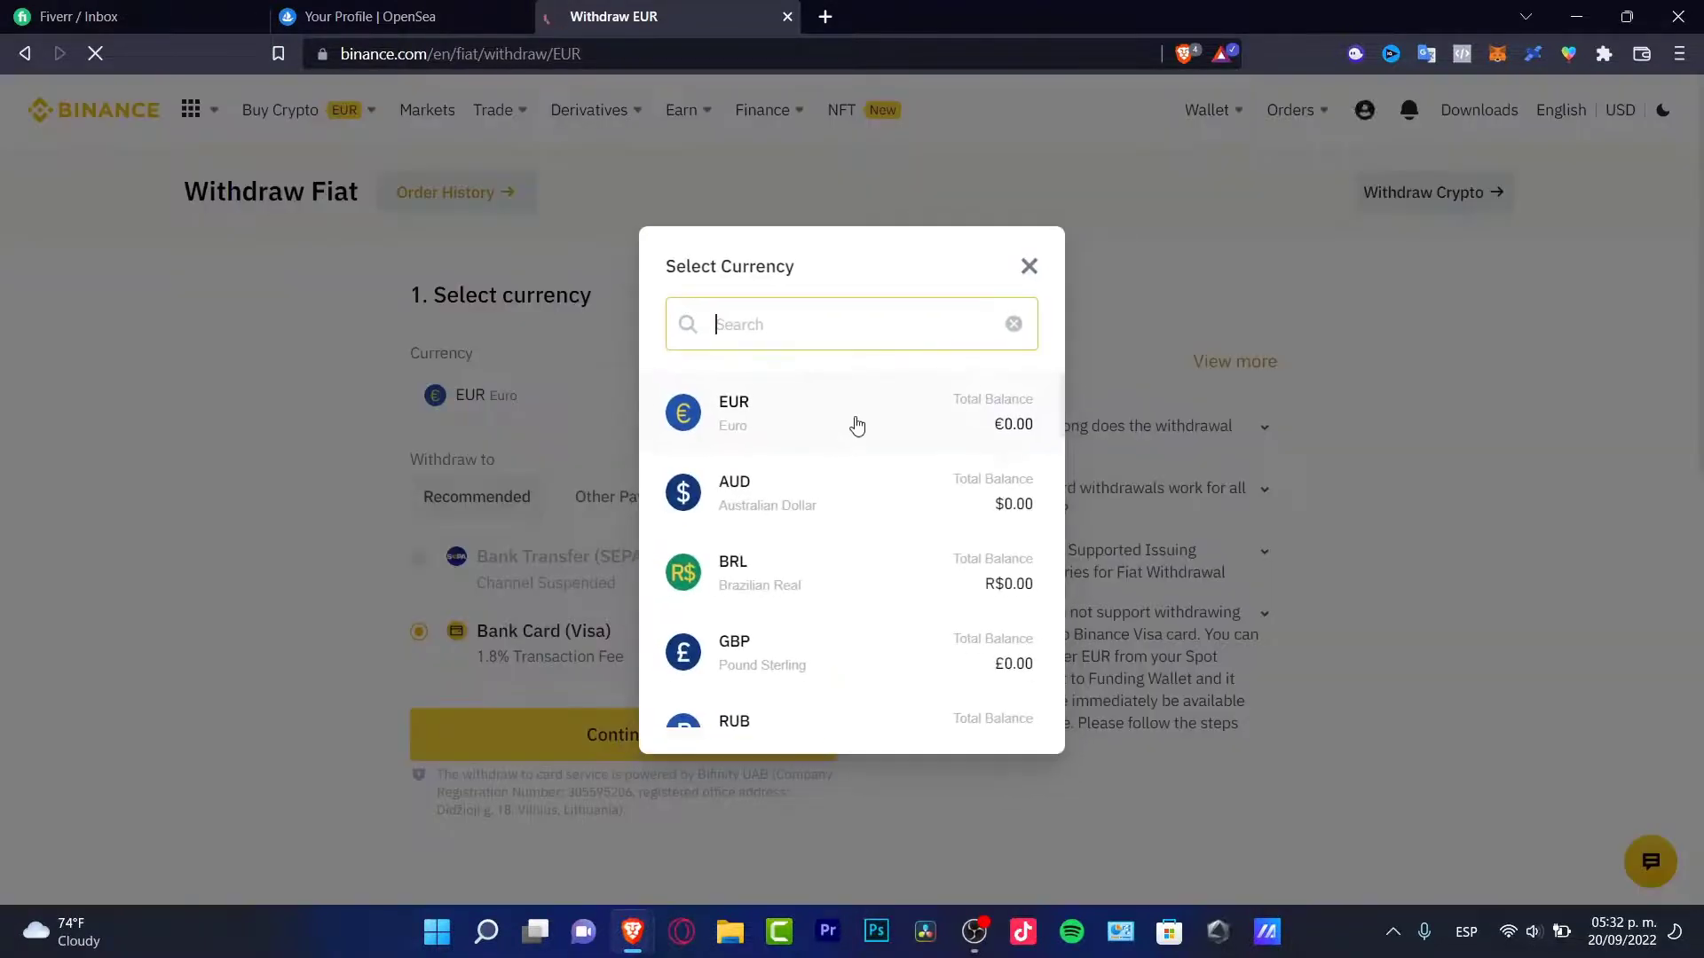
{"action": "left_click", "coordinate": [1030, 266]}
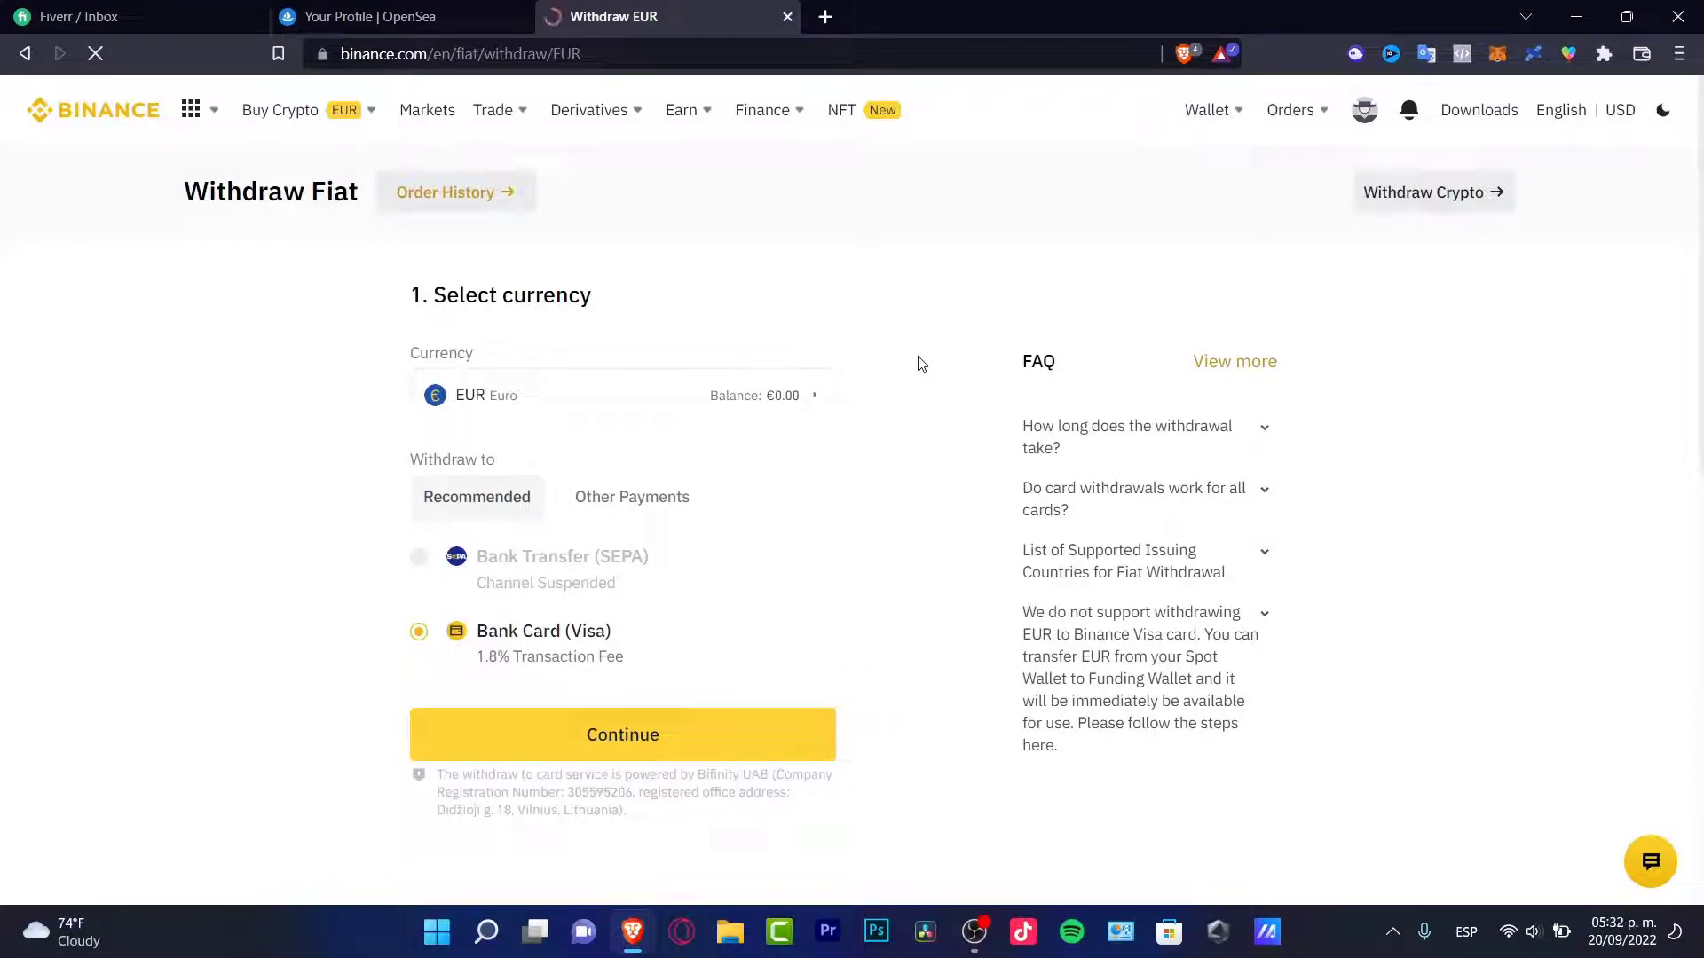
{"action": "left_click", "coordinate": [646, 733]}
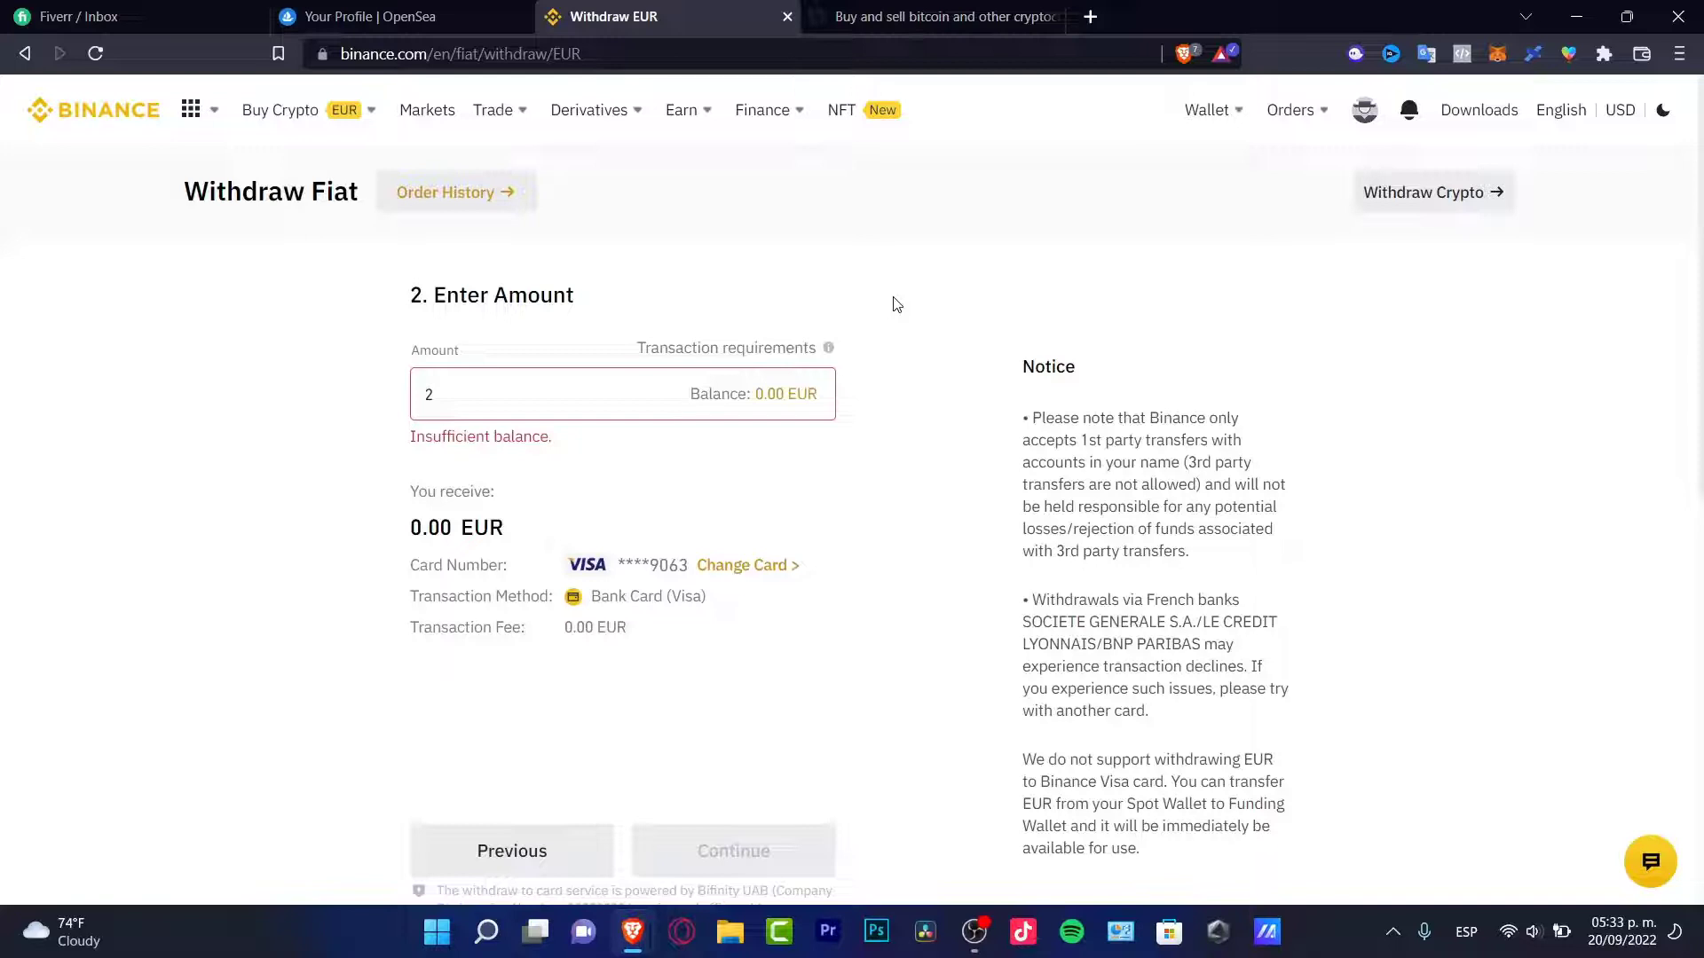
{"action": "left_click", "coordinate": [898, 19]}
Step through the SPEI form's CLABE, bank list and amount fields, then close it.
{"action": "mouse_move", "coordinate": [1060, 117]}
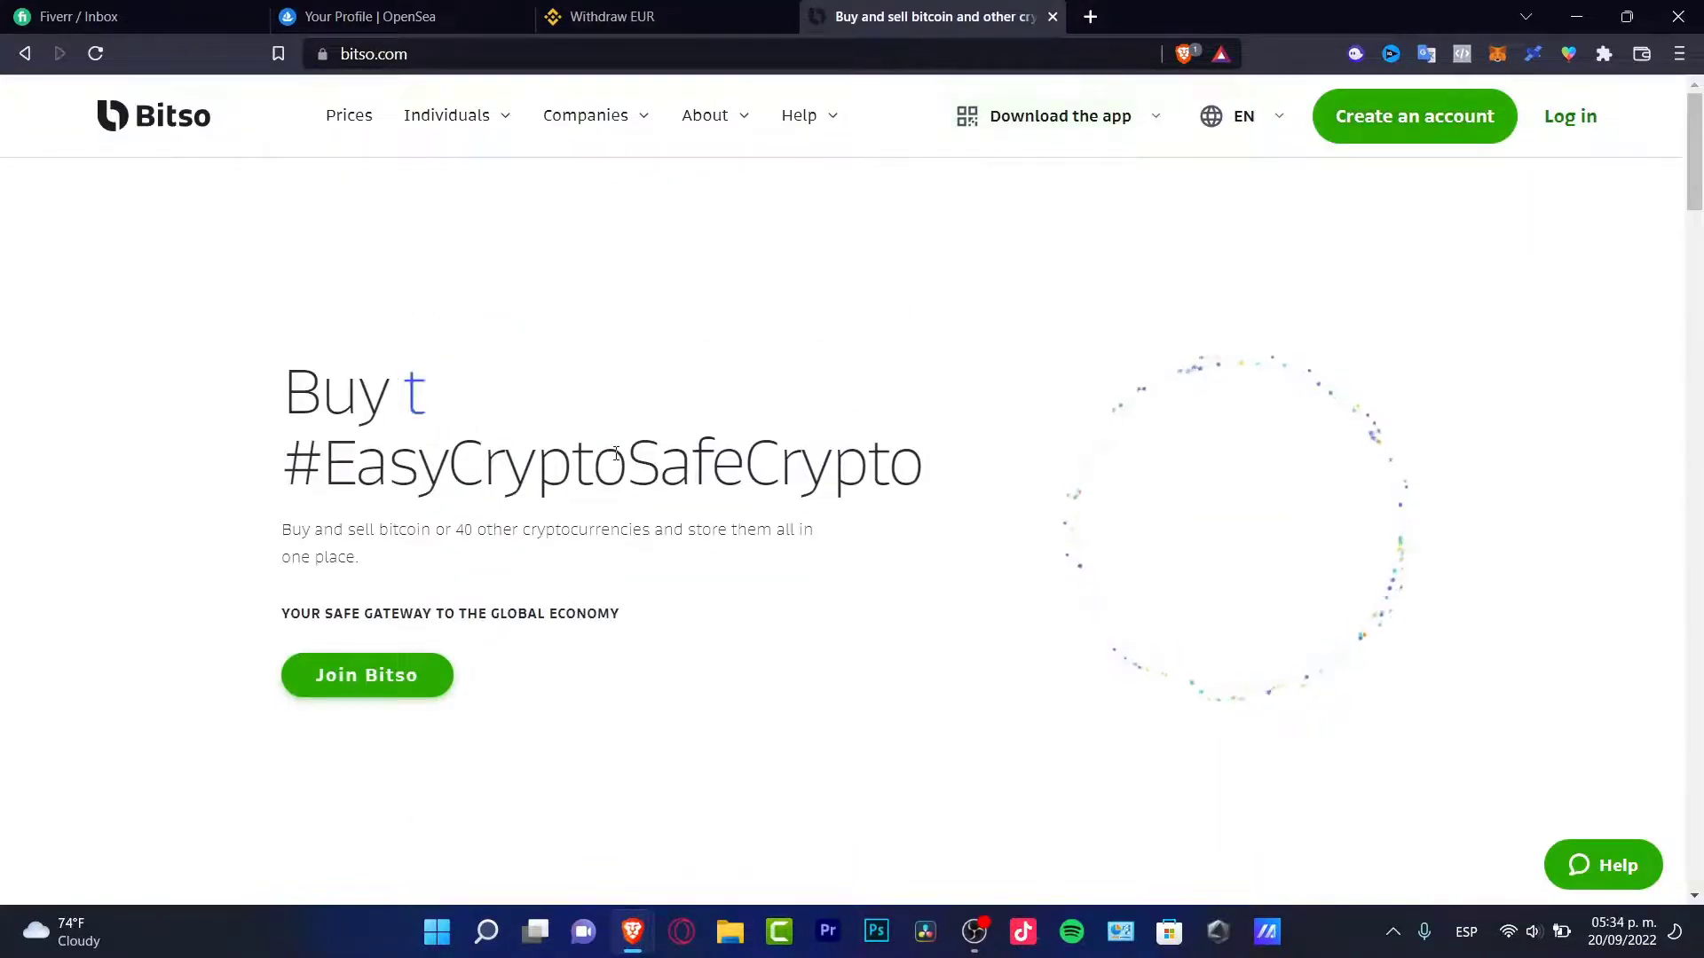
{"action": "scroll", "coordinate": [806, 556], "scroll_direction": "down", "scroll_amount": 6}
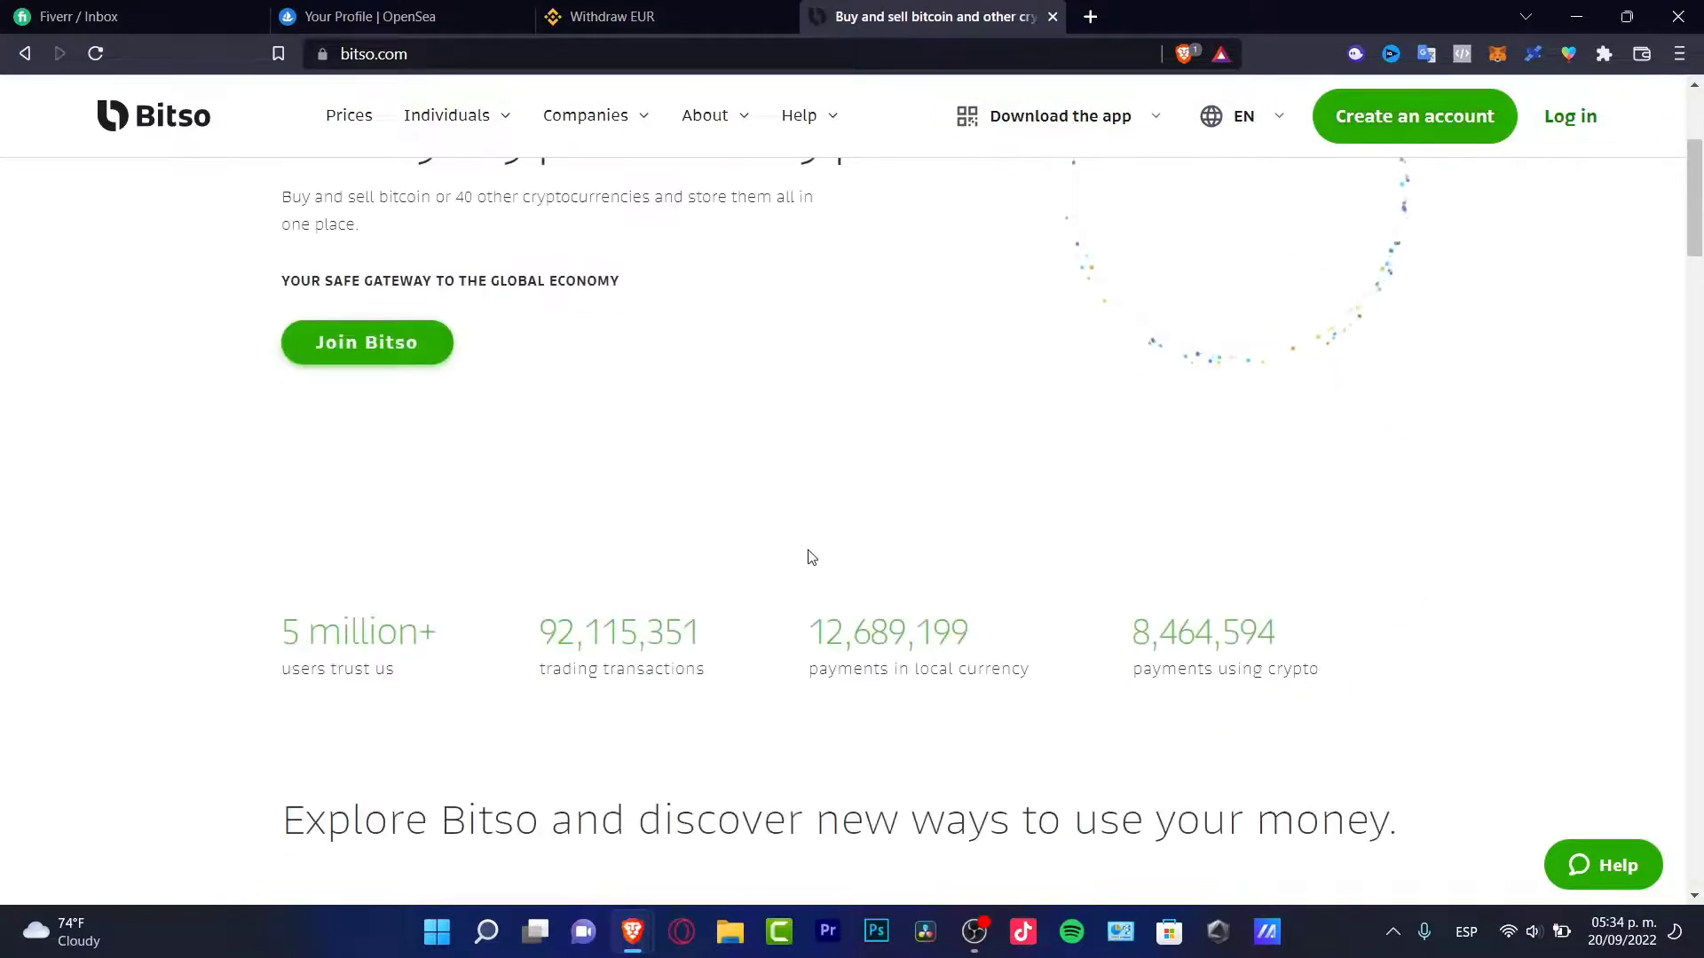
{"action": "scroll", "coordinate": [813, 557], "scroll_direction": "down", "scroll_amount": 3}
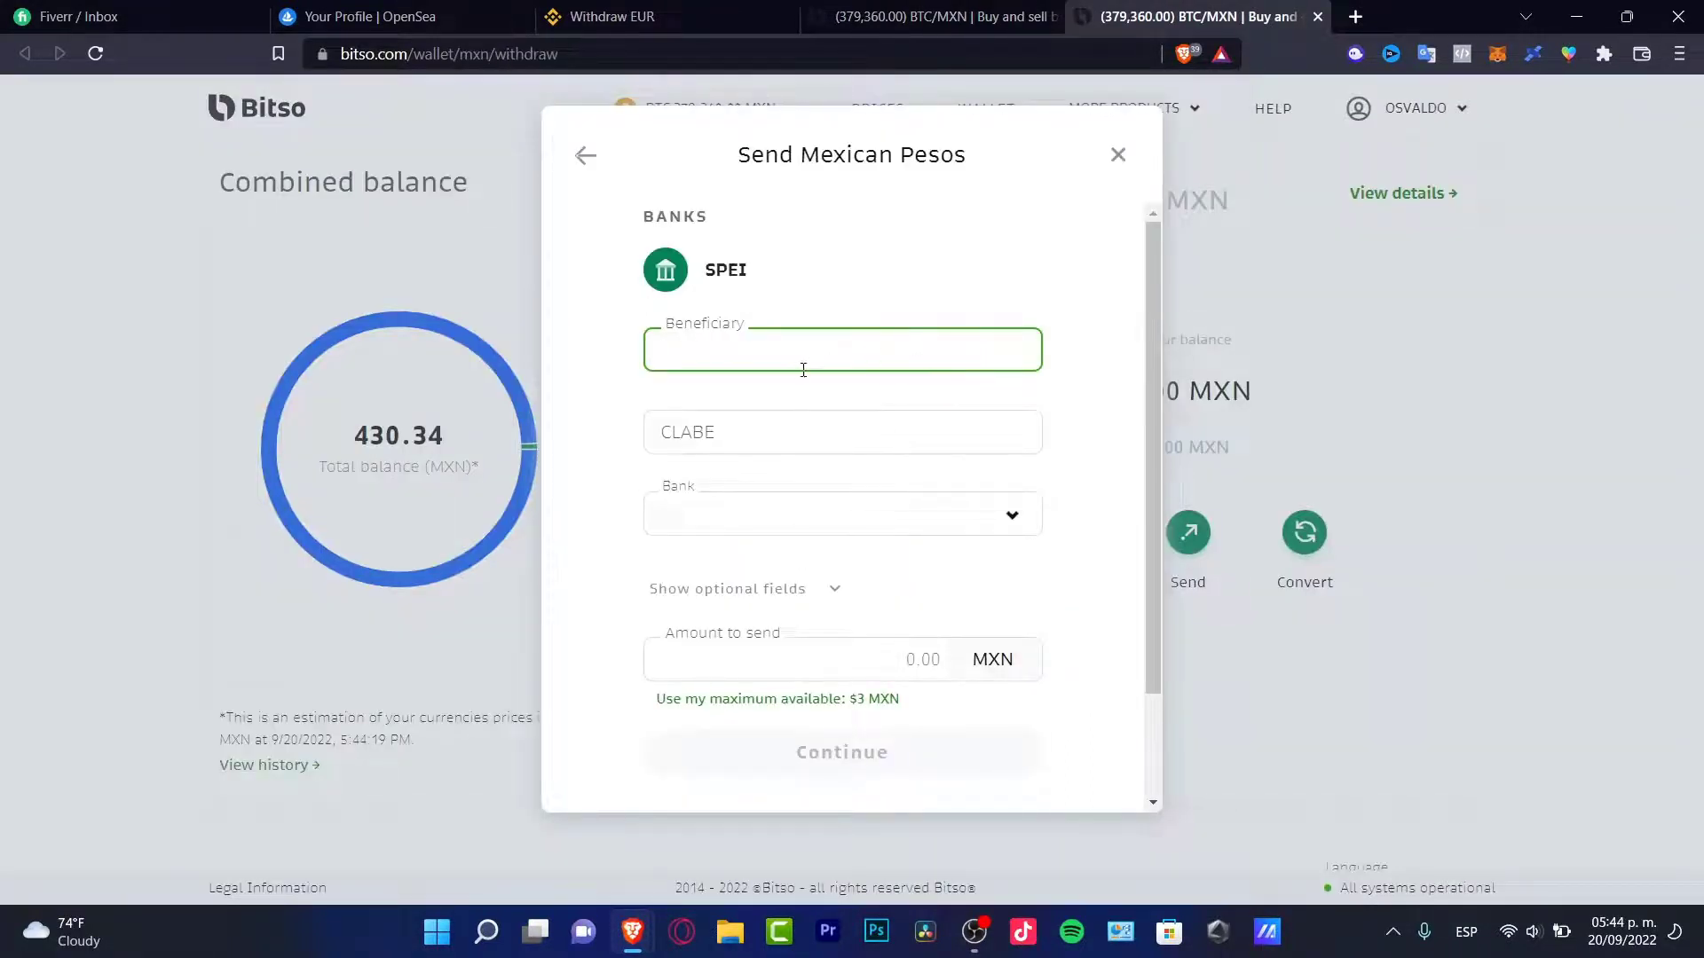
{"action": "left_click", "coordinate": [683, 435]}
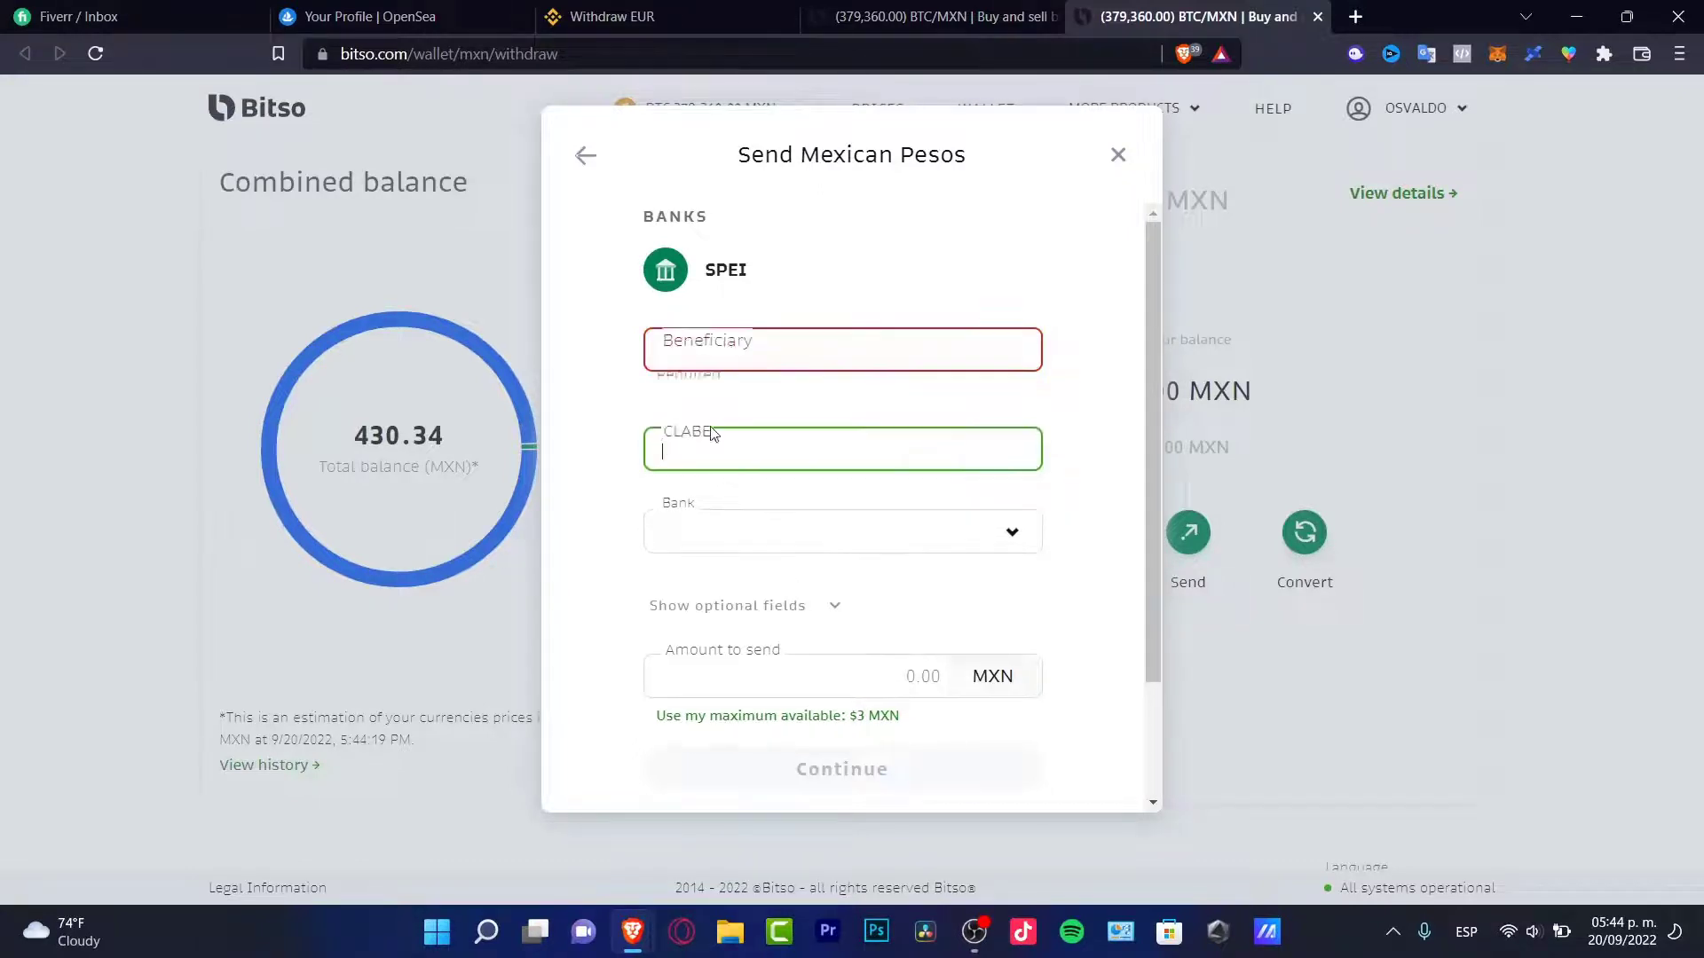
{"action": "left_click", "coordinate": [820, 513]}
{"action": "left_click", "coordinate": [970, 564]}
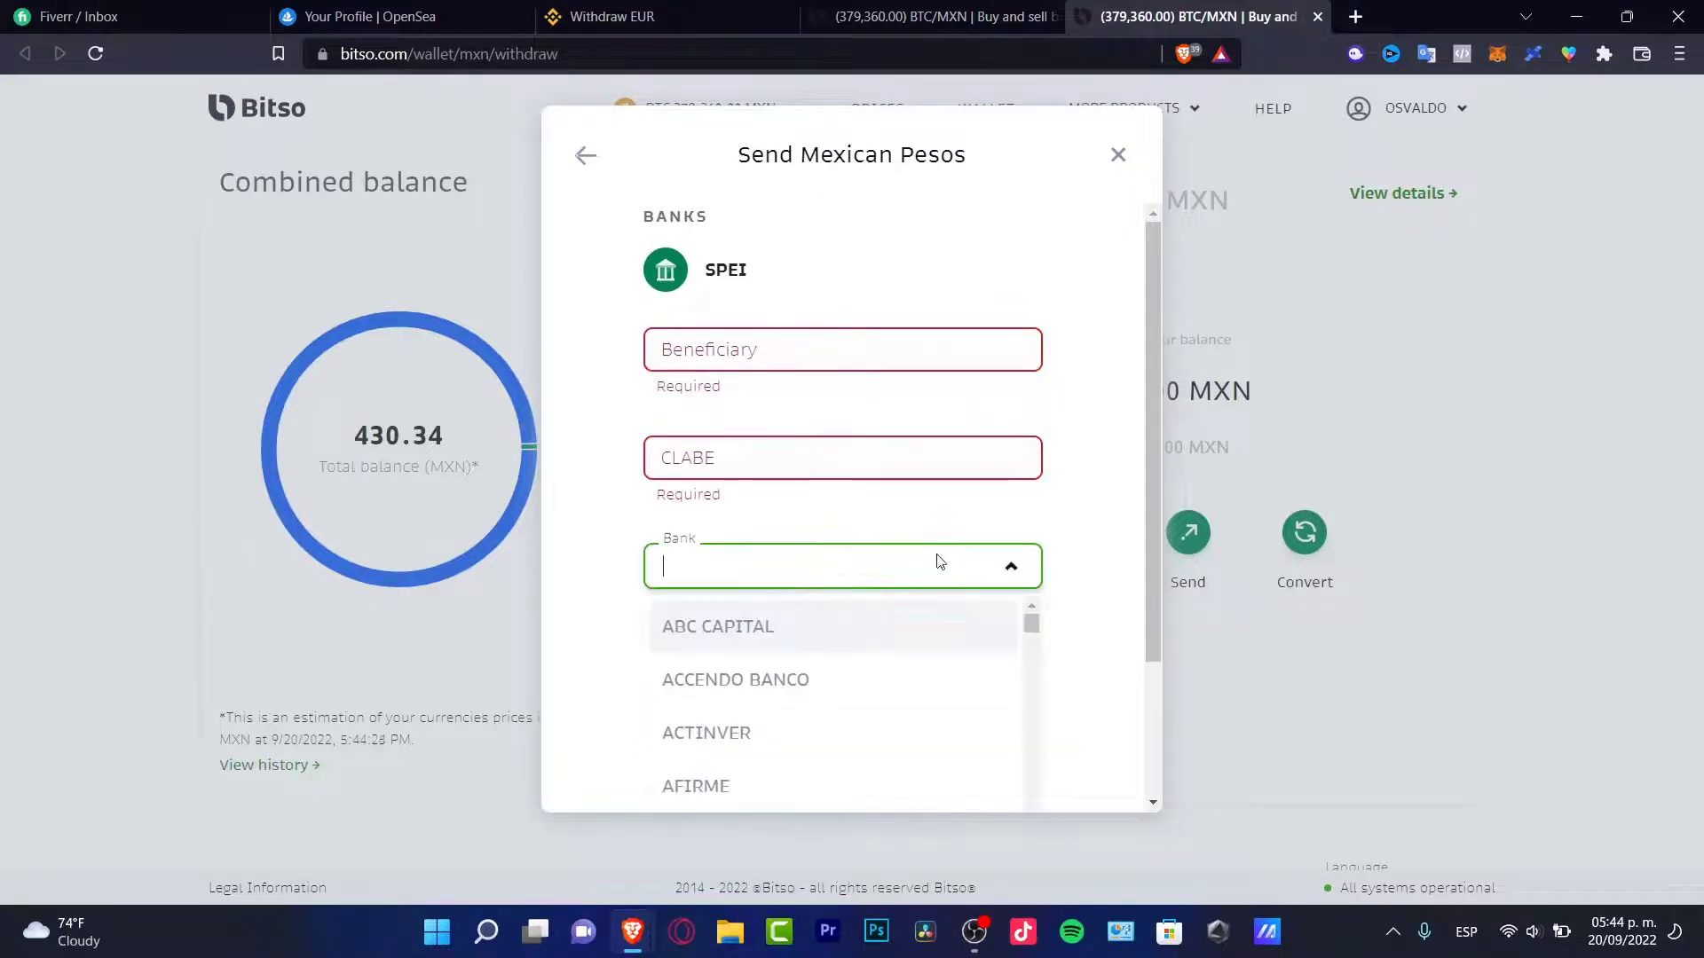
{"action": "left_click", "coordinate": [1089, 545]}
{"action": "scroll", "coordinate": [1090, 548], "scroll_direction": "down", "scroll_amount": 2}
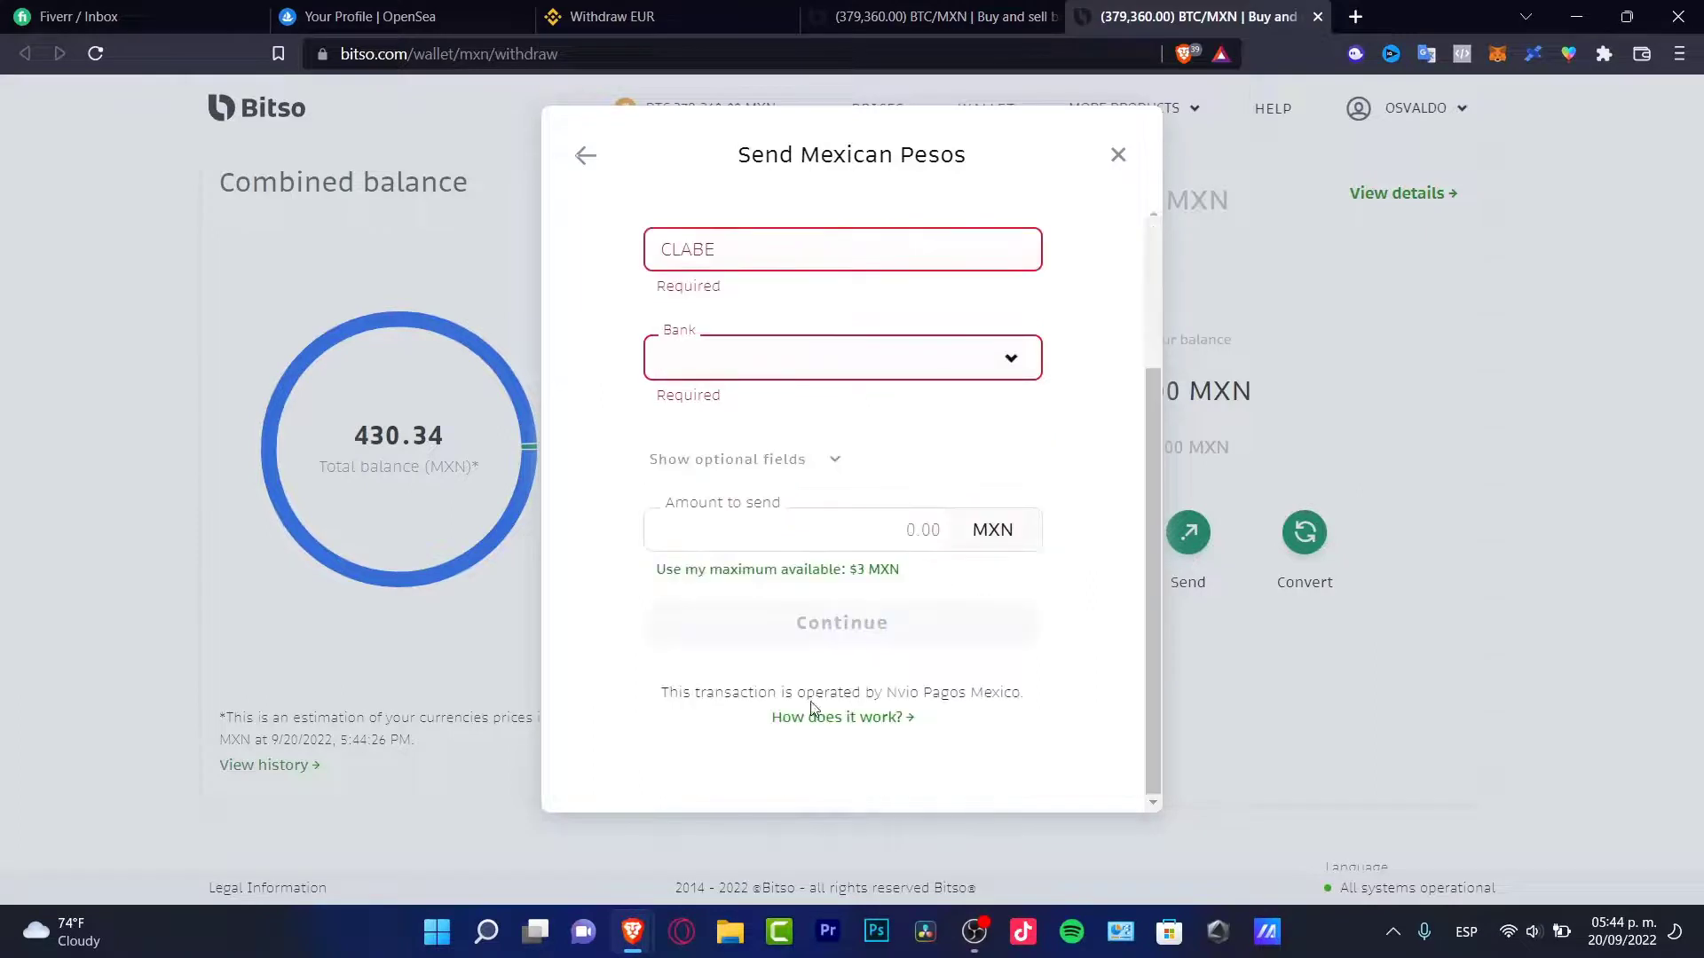
{"action": "left_click", "coordinate": [813, 530]}
{"action": "left_click", "coordinate": [1404, 436]}
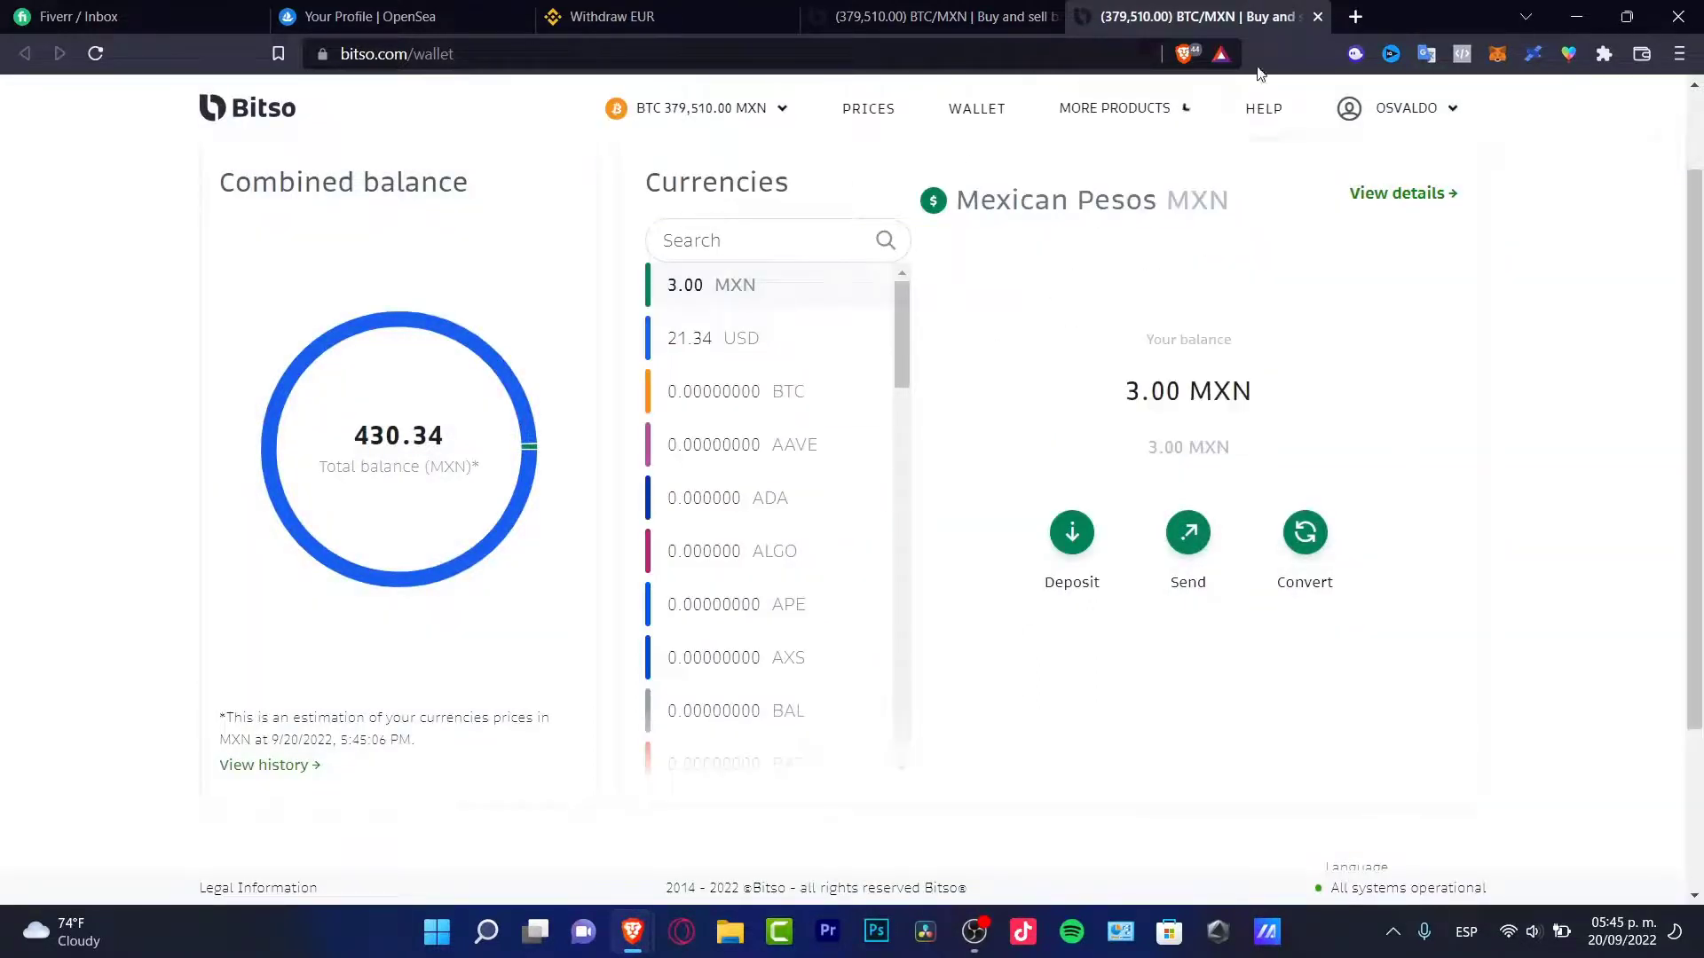
Open PayPal's buy-and-sell crypto page in a new tab and scroll through it.
{"action": "left_click", "coordinate": [1360, 20]}
{"action": "type", "text": "pyap"}
{"action": "key", "text": "Return"}
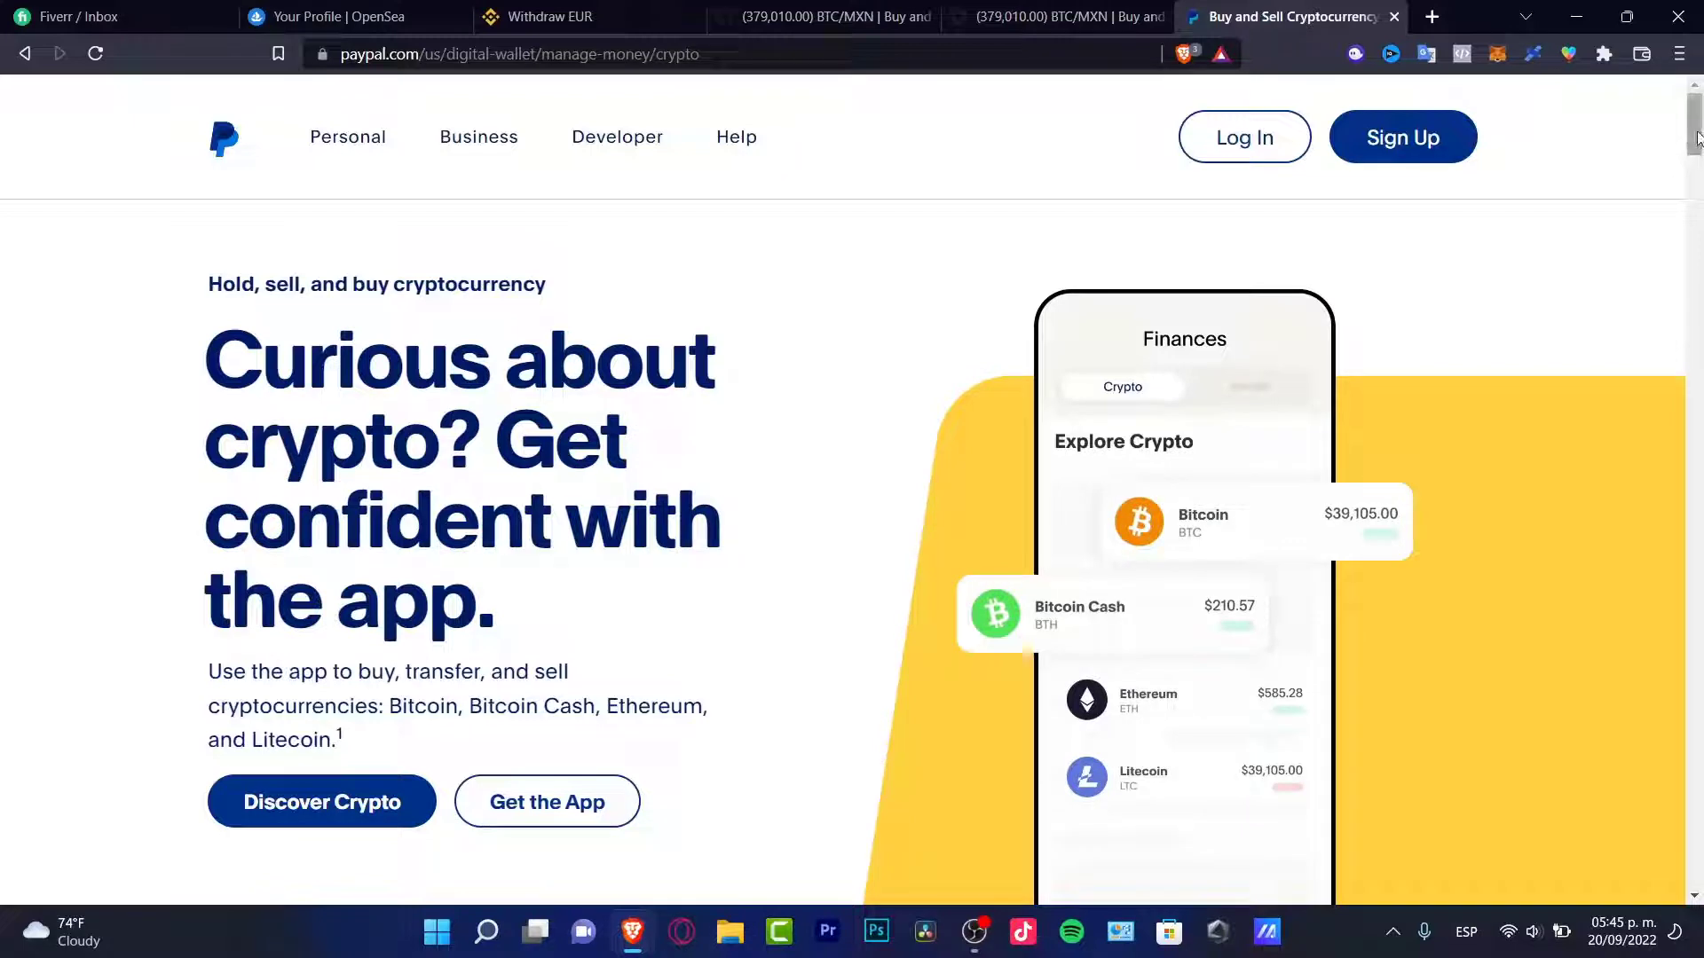
{"action": "mouse_move", "coordinate": [1697, 137]}
{"action": "left_mouse_down"}
{"action": "mouse_move", "coordinate": [1698, 182]}
{"action": "mouse_move", "coordinate": [1697, 144]}
{"action": "left_mouse_up"}
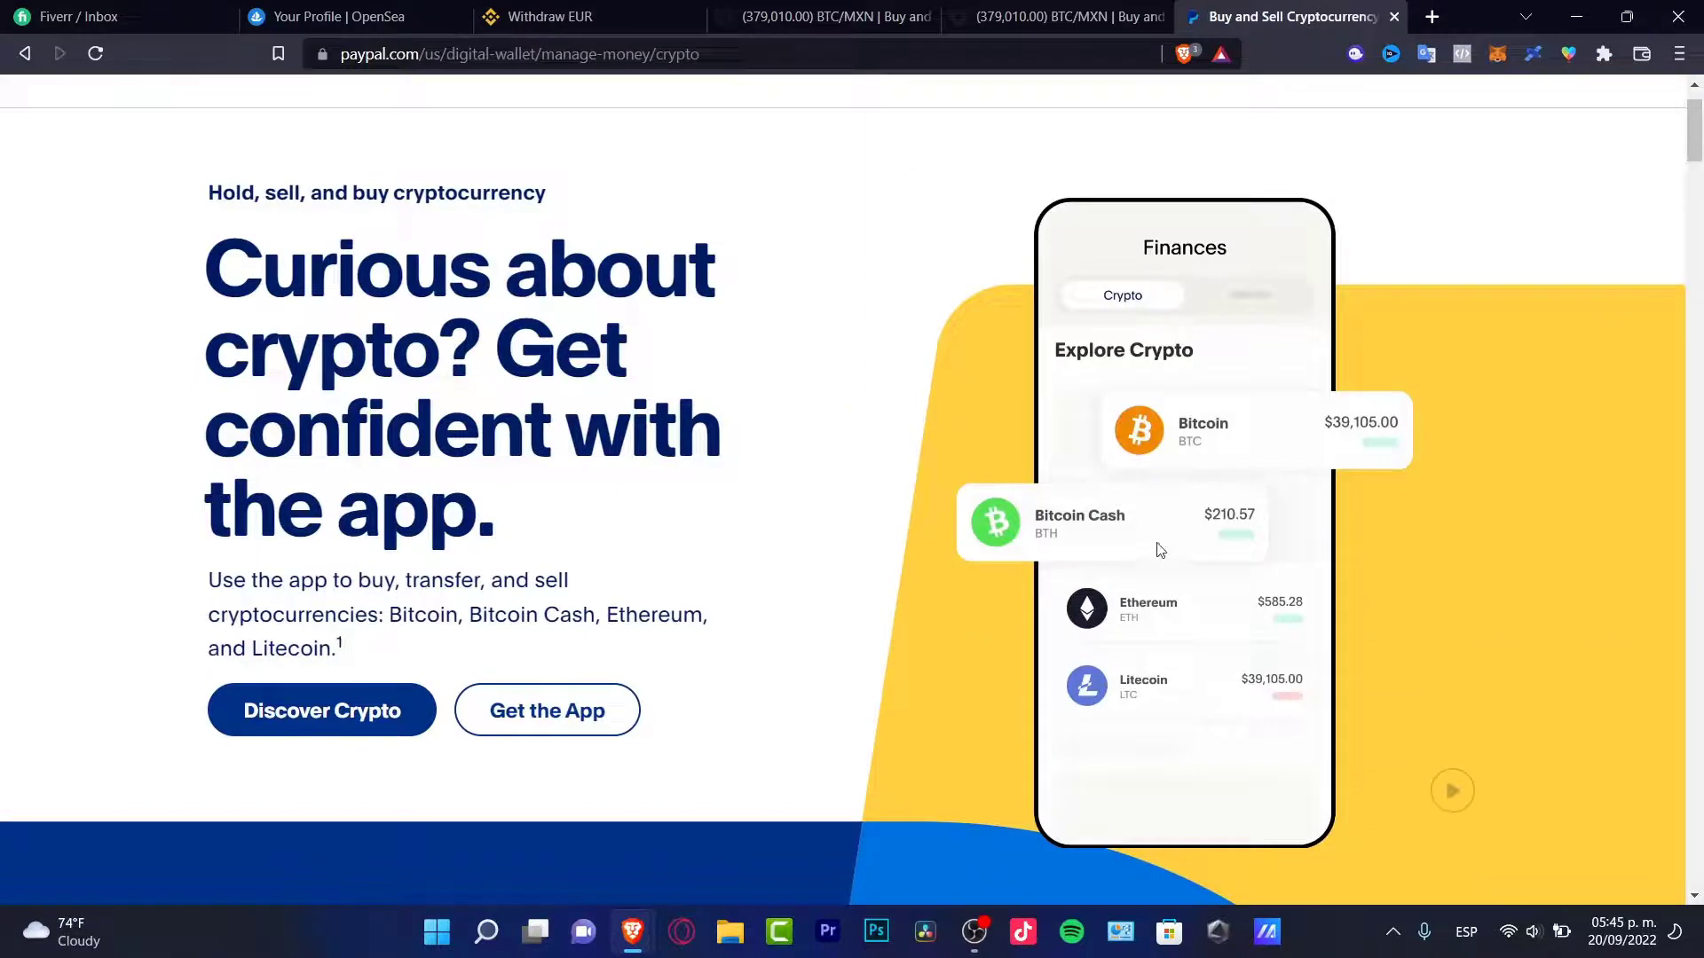
{"action": "scroll", "coordinate": [1340, 533], "scroll_direction": "up", "scroll_amount": 1}
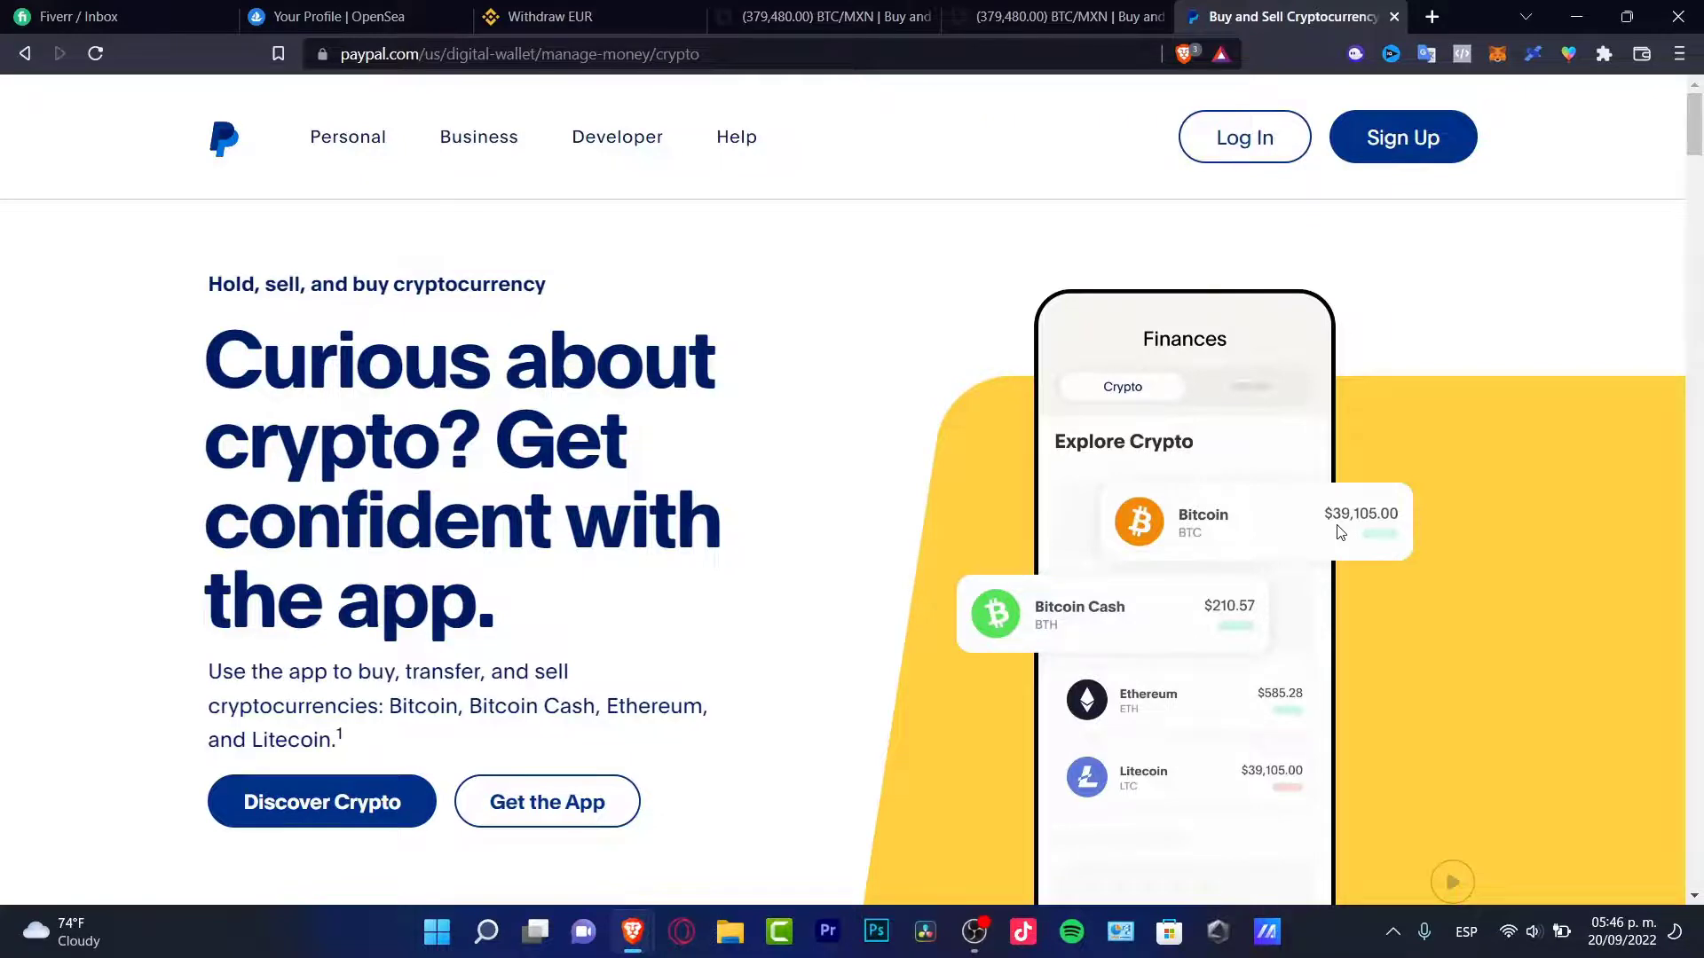
{"action": "scroll", "coordinate": [1529, 512], "scroll_direction": "down", "scroll_amount": 20}
{"action": "key", "text": "ctrl+2"}
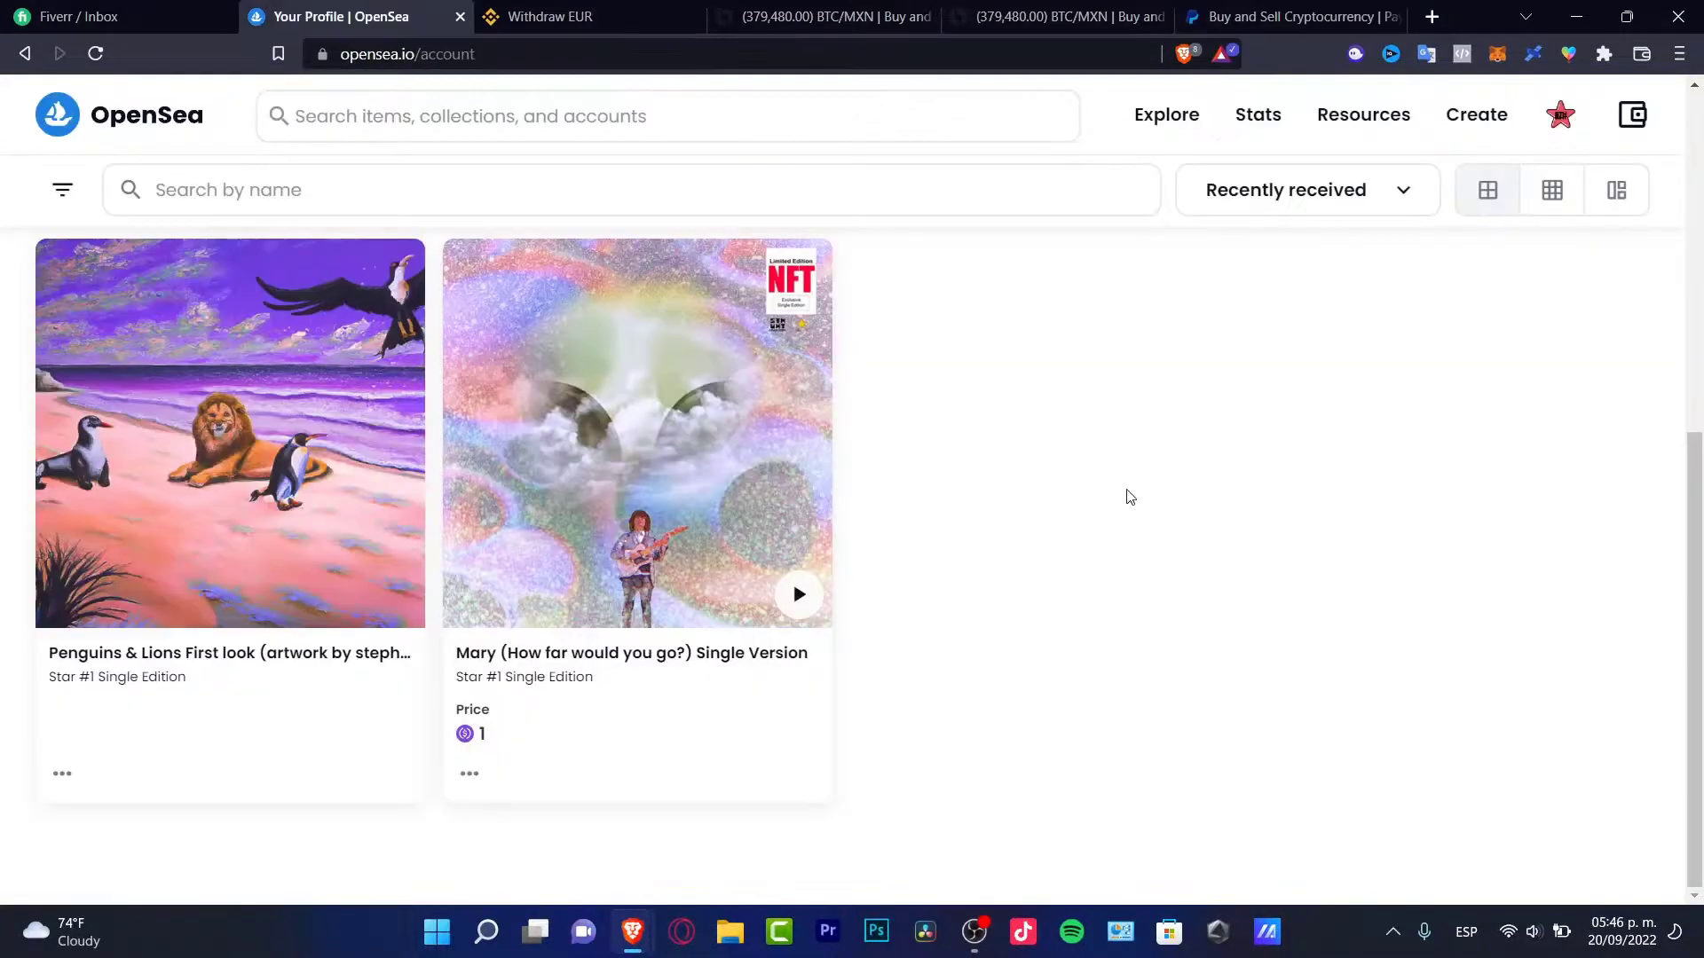
{"action": "scroll", "coordinate": [1126, 496], "scroll_direction": "up", "scroll_amount": 7}
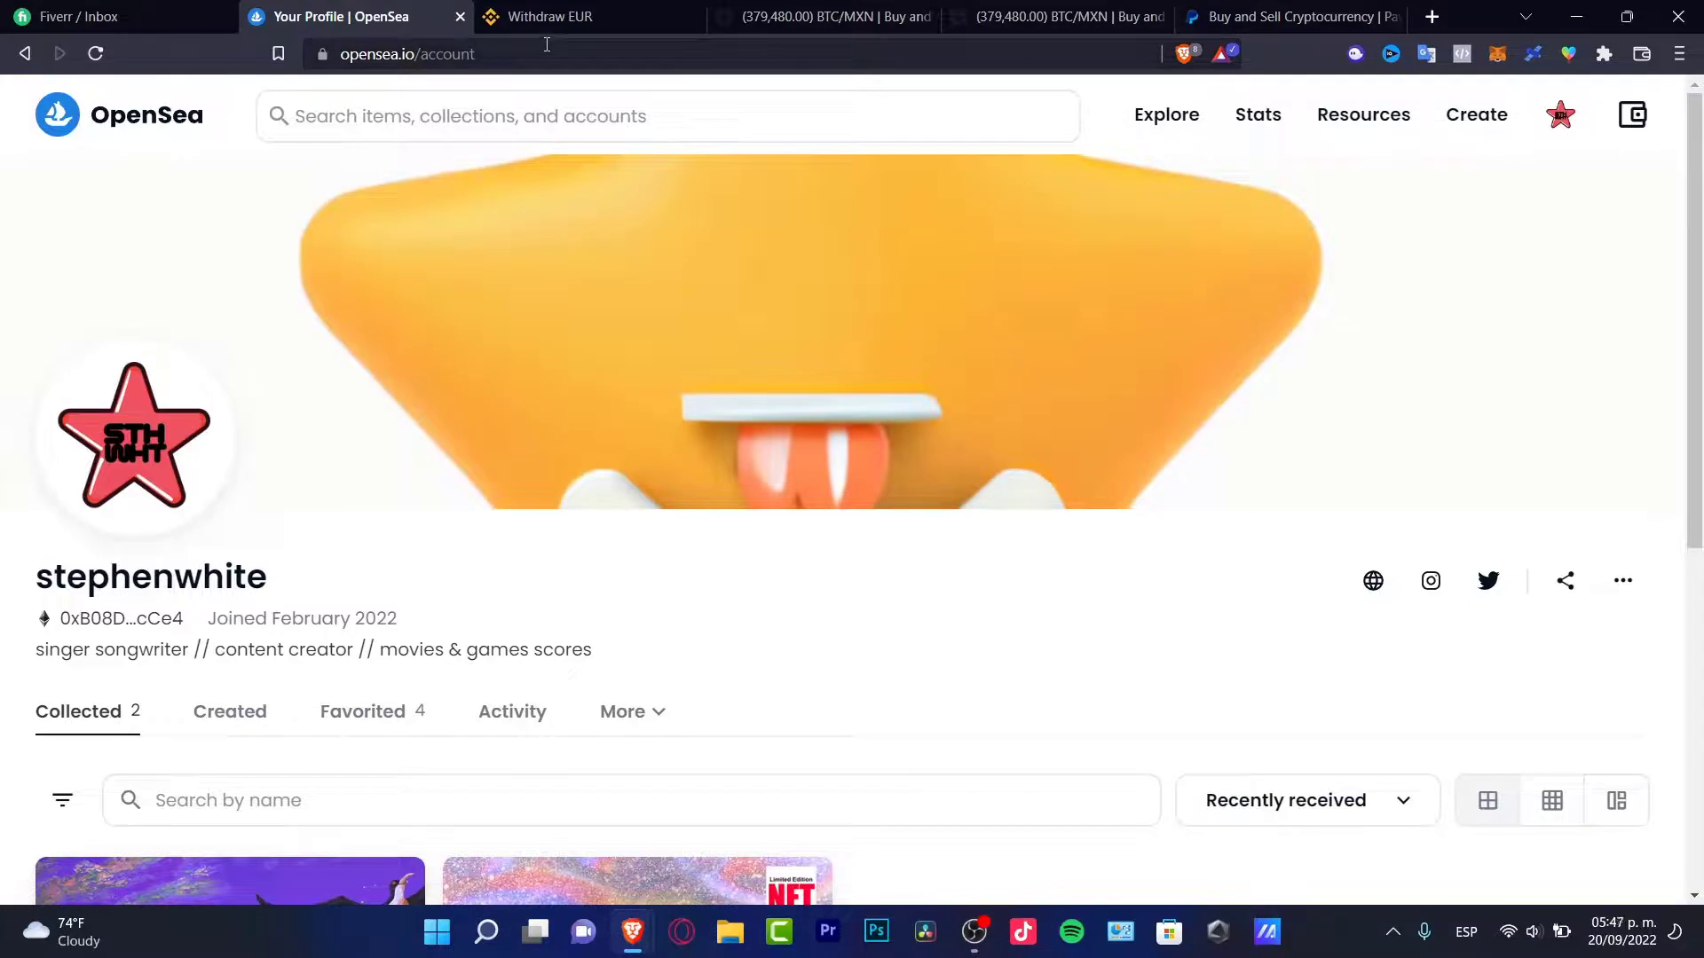
{"action": "left_click", "coordinate": [557, 16]}
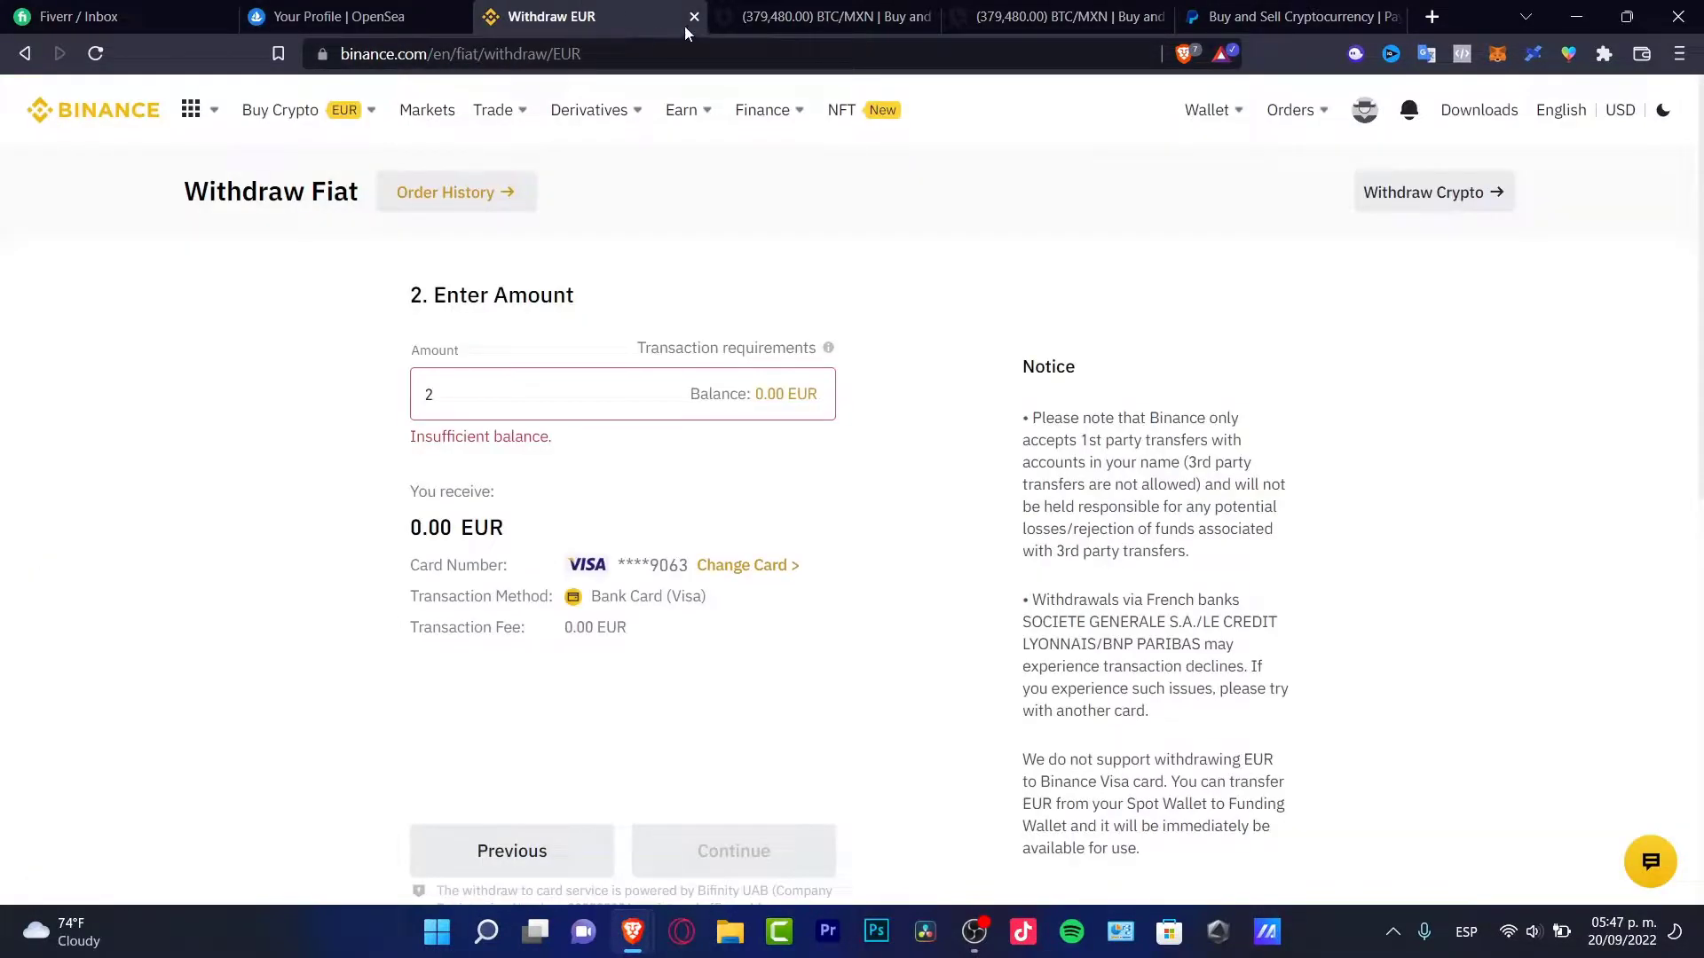
{"action": "left_click", "coordinate": [769, 18]}
{"action": "left_click", "coordinate": [1056, 17]}
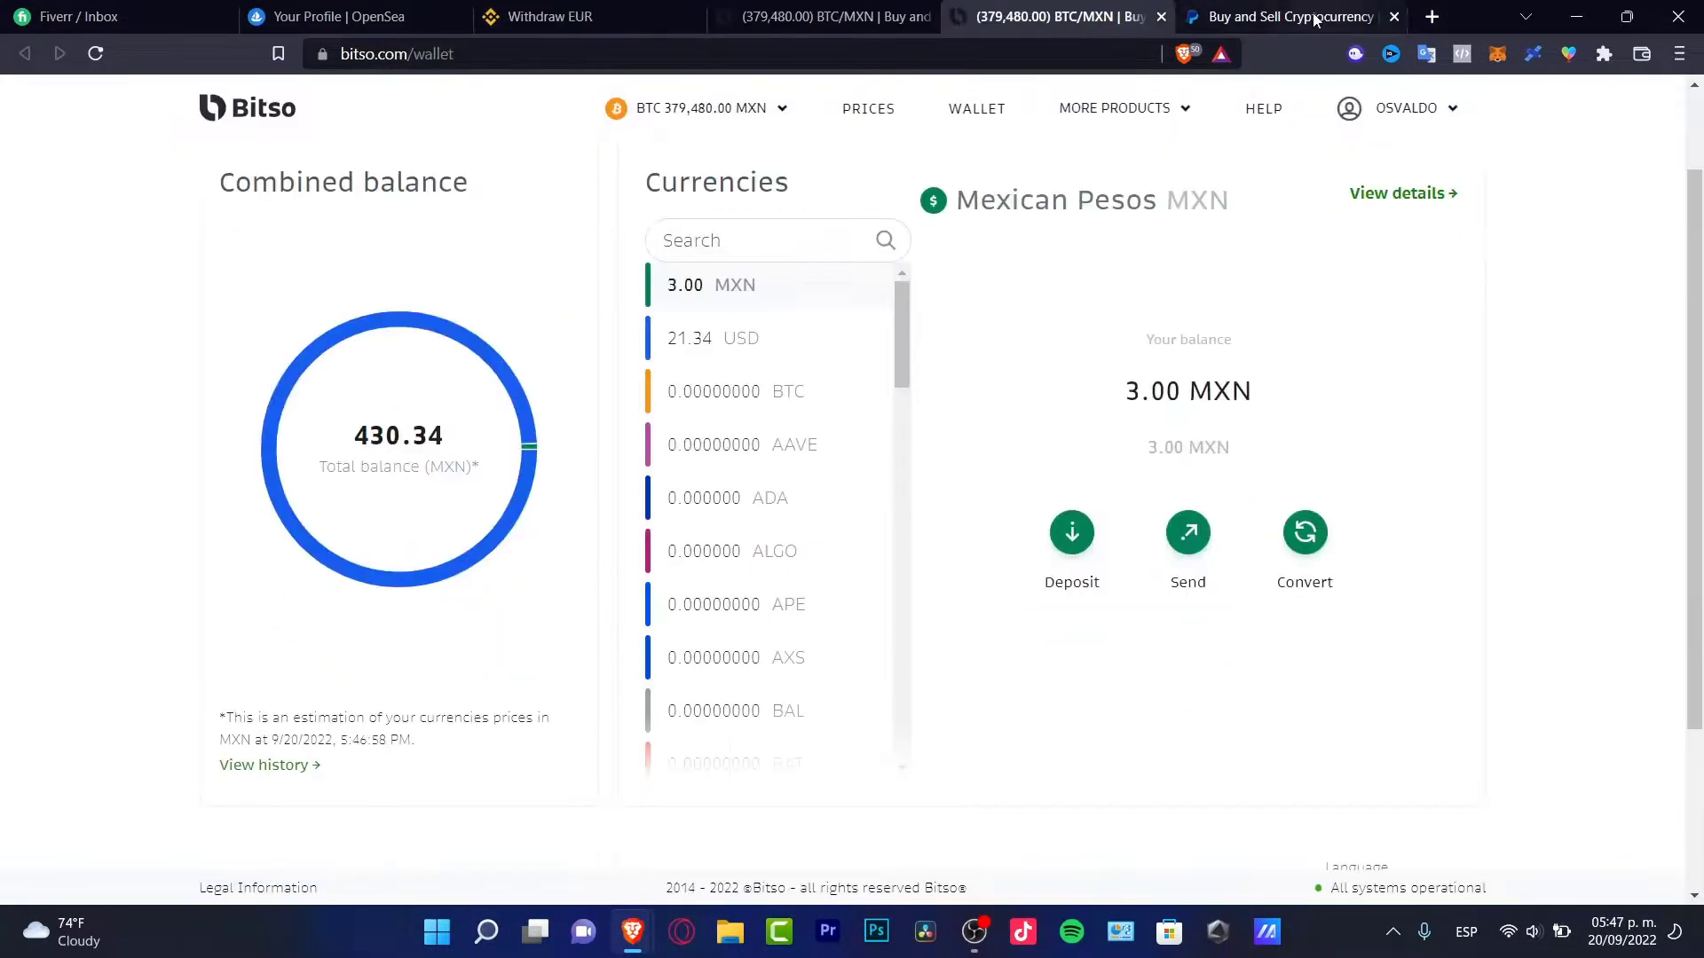
{"action": "left_click", "coordinate": [1242, 18]}
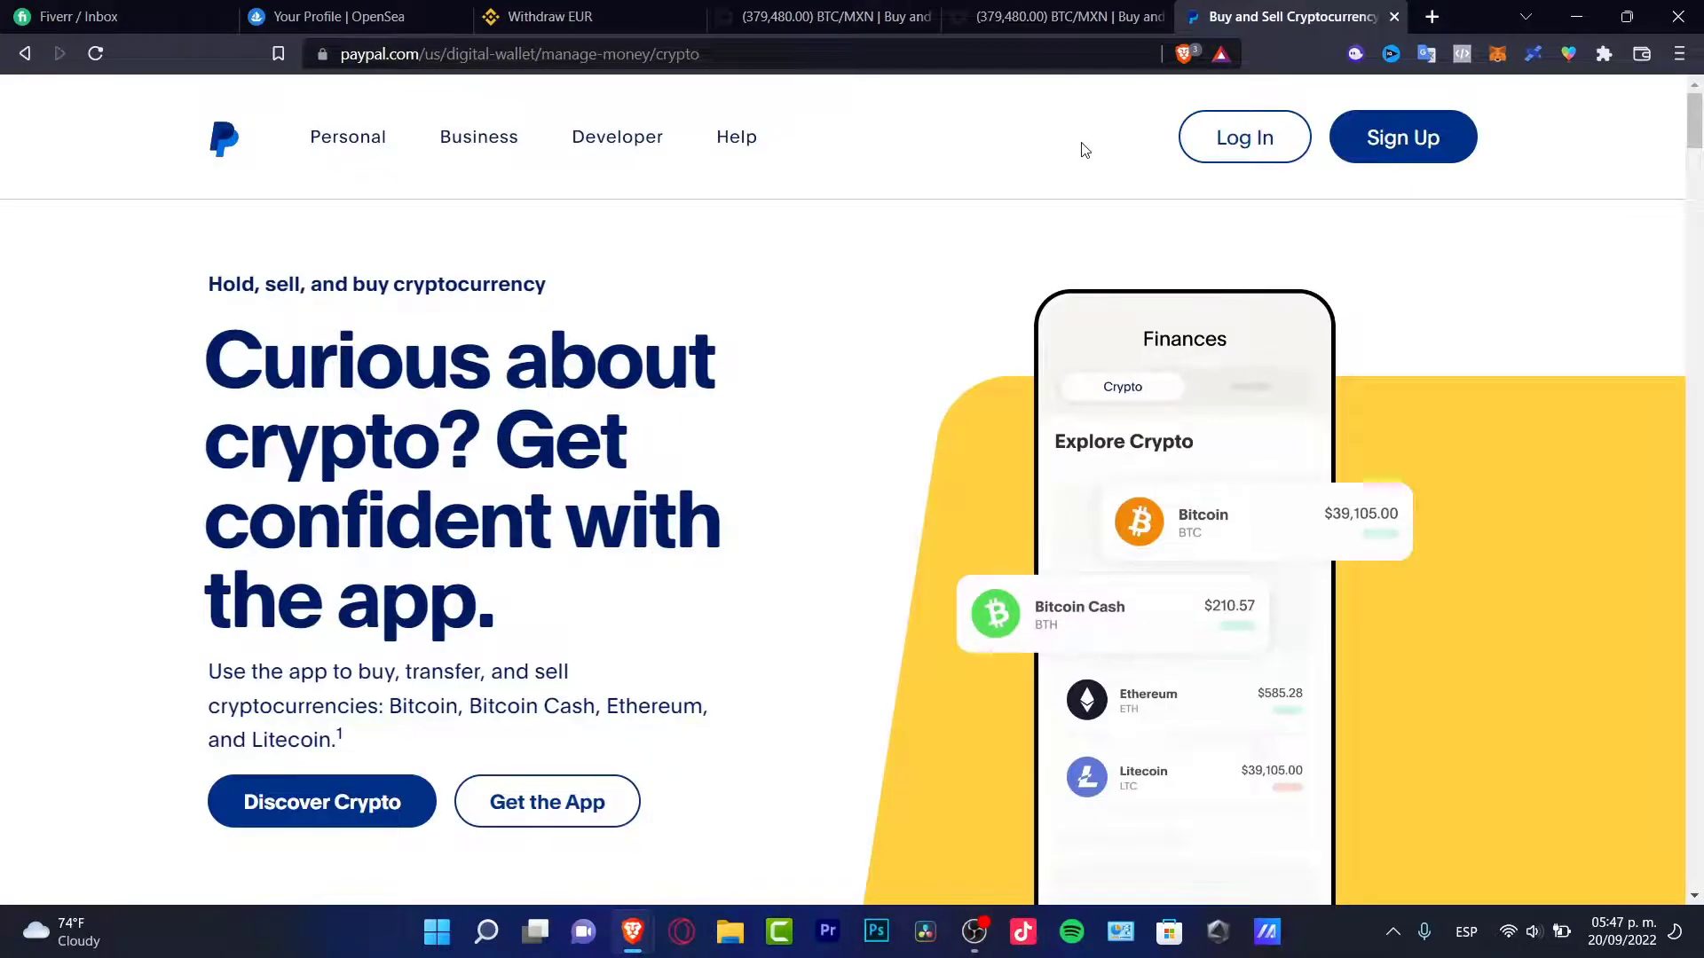